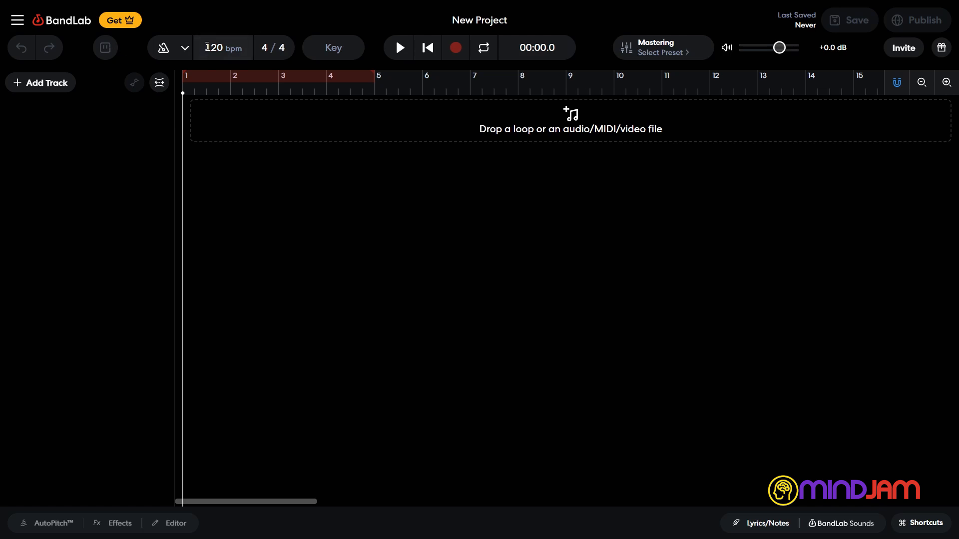
Set the project tempo to 85 bpm
{"action": "left_click", "coordinate": [207, 47]}
{"action": "type", "text": "119"}
{"action": "left_click_drag", "start_coordinate": [228, 49], "coordinate": [229, 121]}
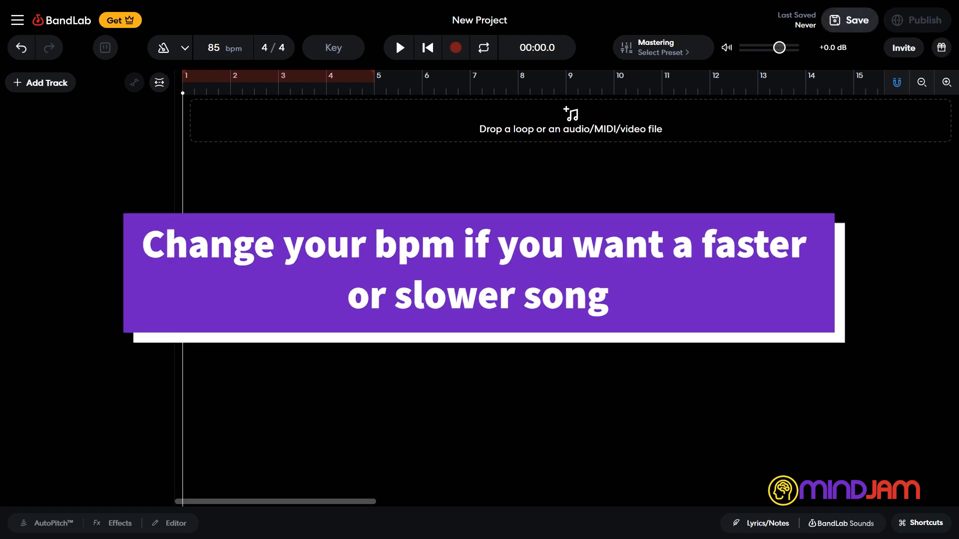
Search the BandLab Sounds sample library for "lofi drums"
{"action": "left_click", "coordinate": [840, 531]}
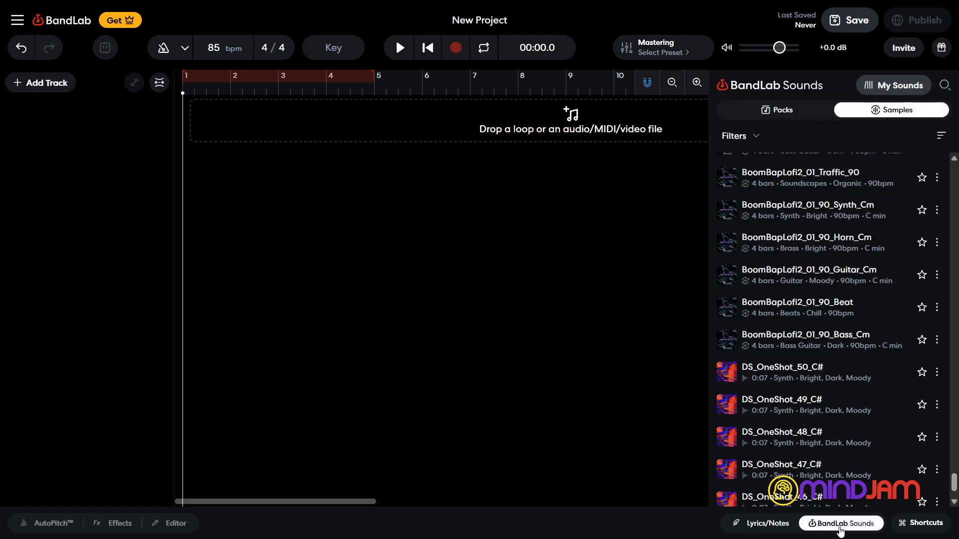
{"action": "left_click", "coordinate": [944, 85]}
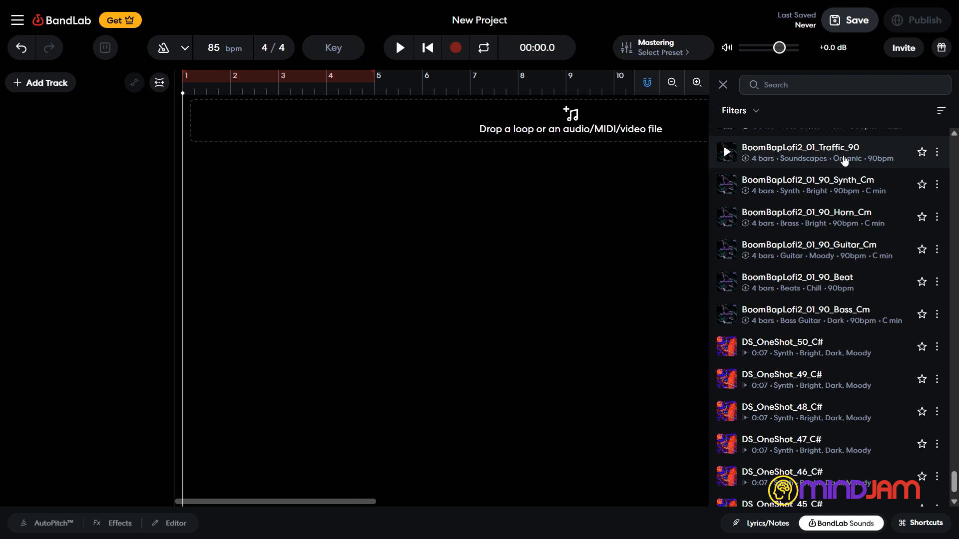
{"action": "type", "text": "lofi drums"}
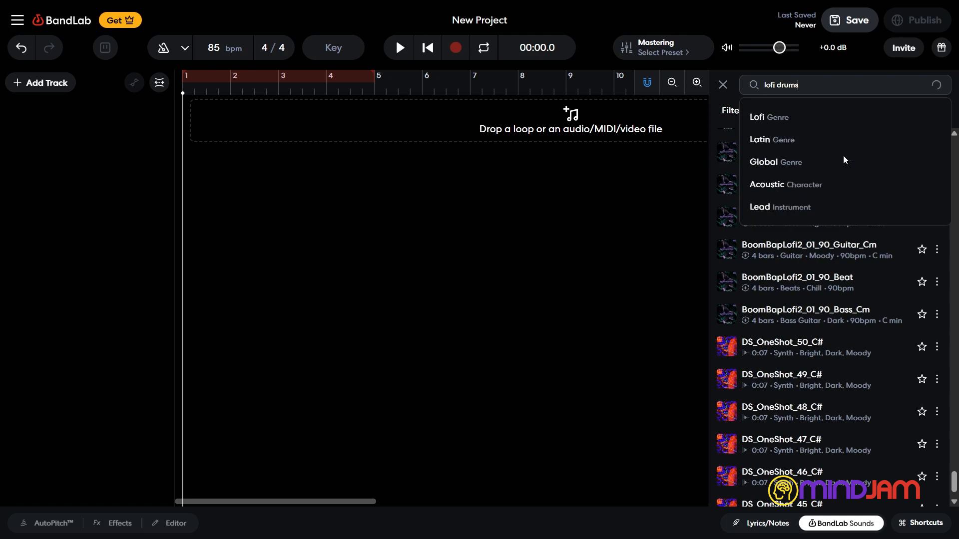
{"action": "key", "text": "Return"}
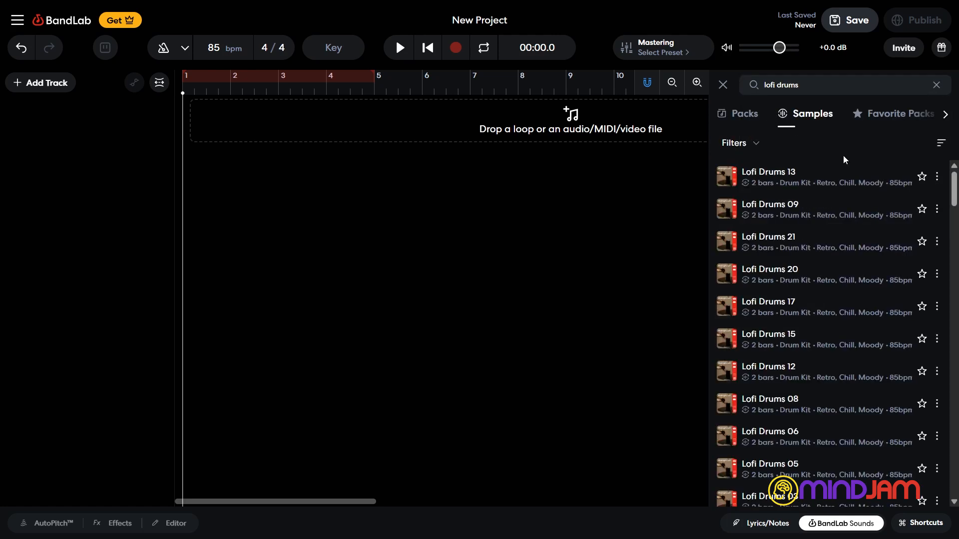
Audition several lofi drum loops, including Lofi Drums 21, 17, 15 and 08, and place Lofi Drums 06 at bar 1 on a new track
{"action": "left_click", "coordinate": [726, 176]}
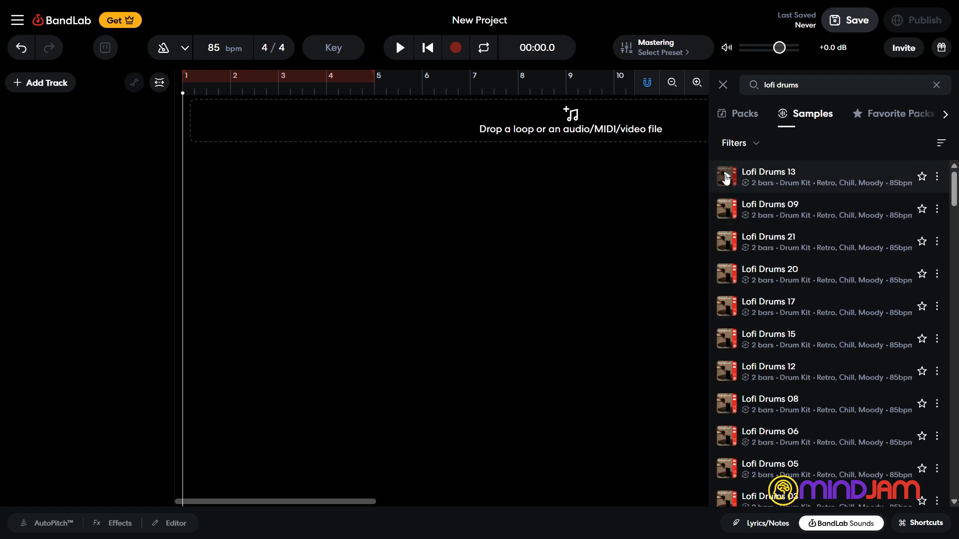
{"action": "left_click", "coordinate": [727, 243]}
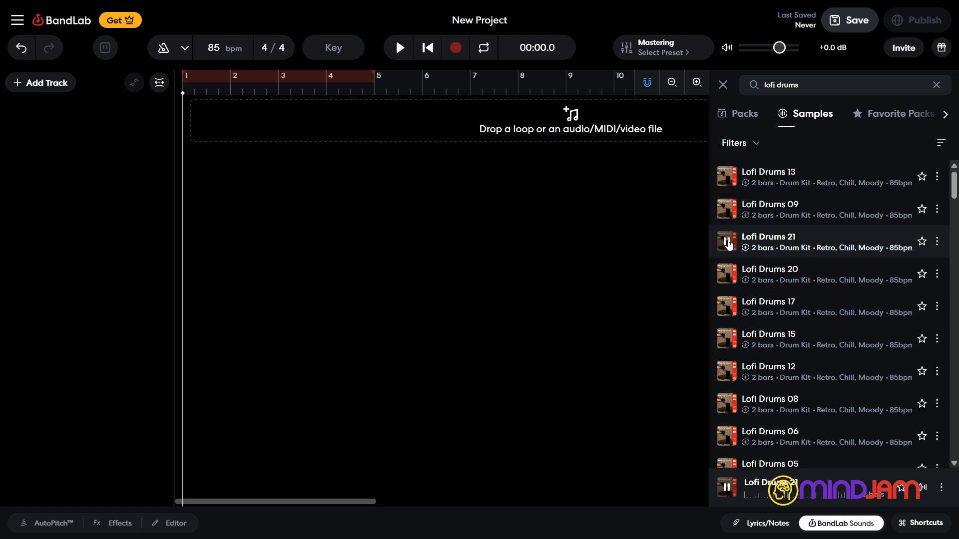
{"action": "left_click", "coordinate": [728, 306]}
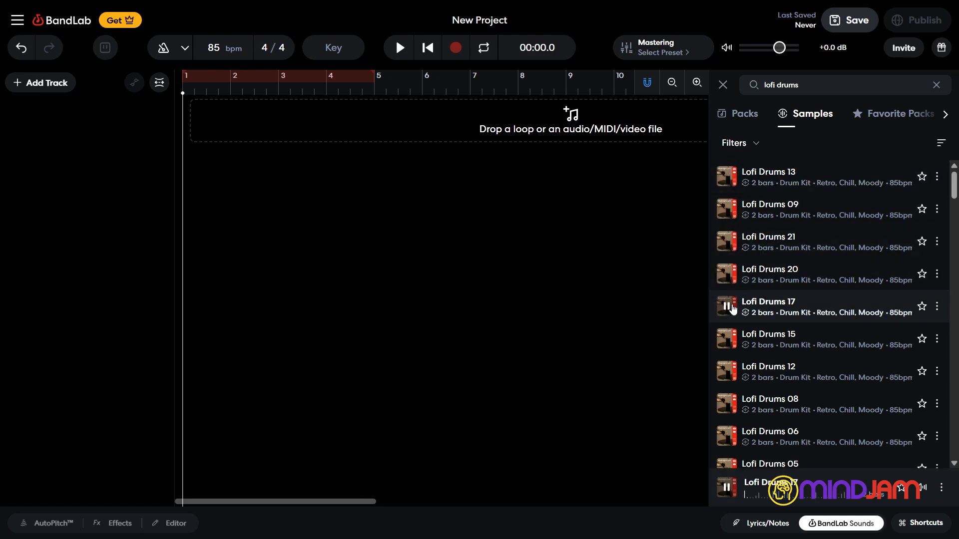
{"action": "left_click", "coordinate": [728, 340]}
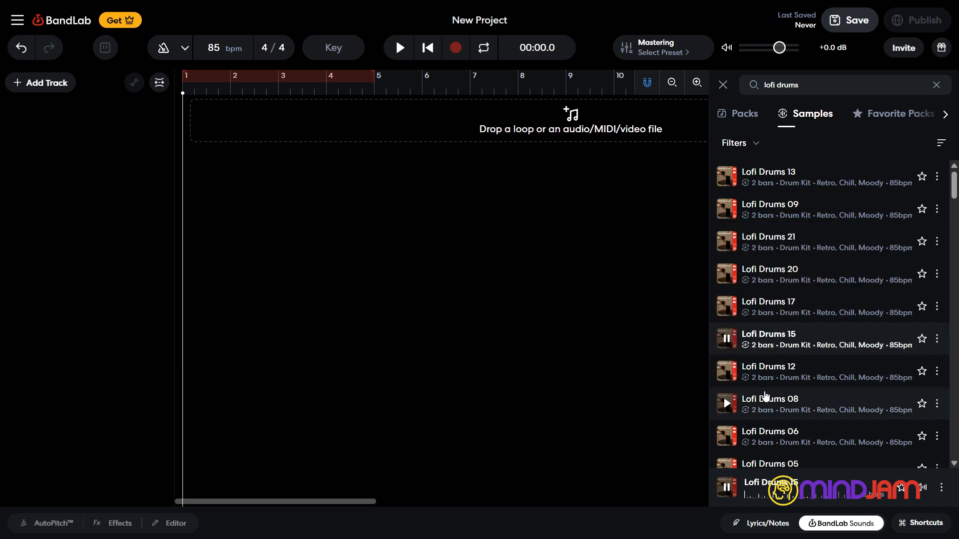
{"action": "left_click", "coordinate": [726, 404]}
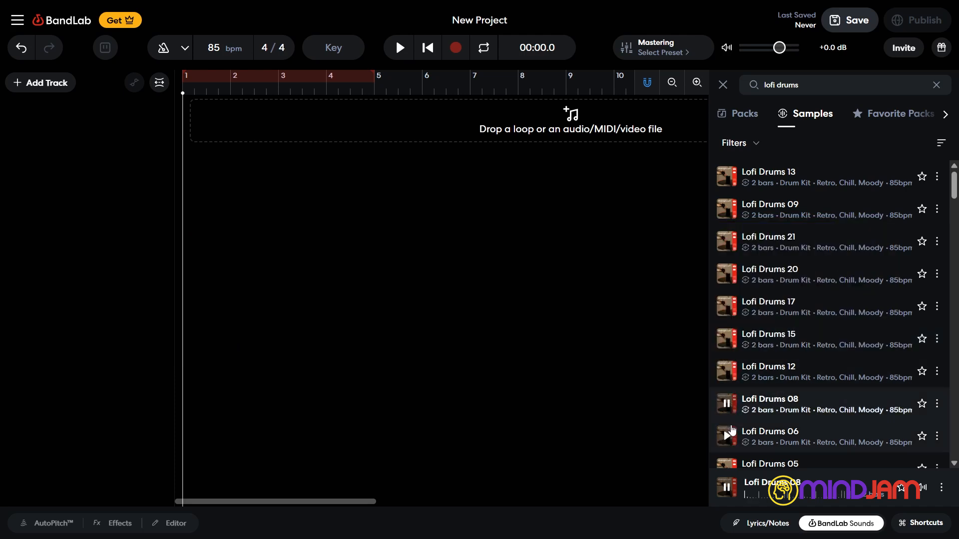
{"action": "left_click", "coordinate": [729, 438]}
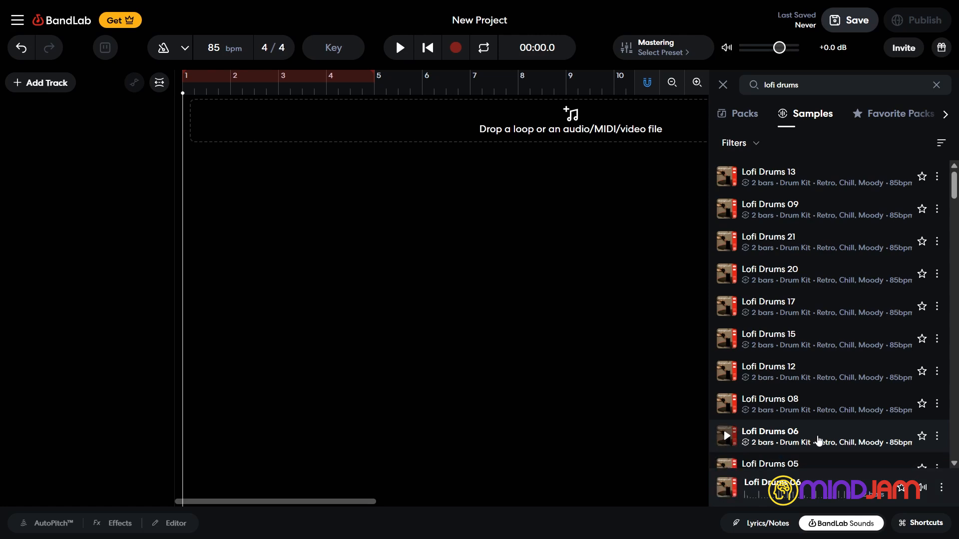
{"action": "left_click_drag", "start_coordinate": [817, 441], "coordinate": [190, 115]}
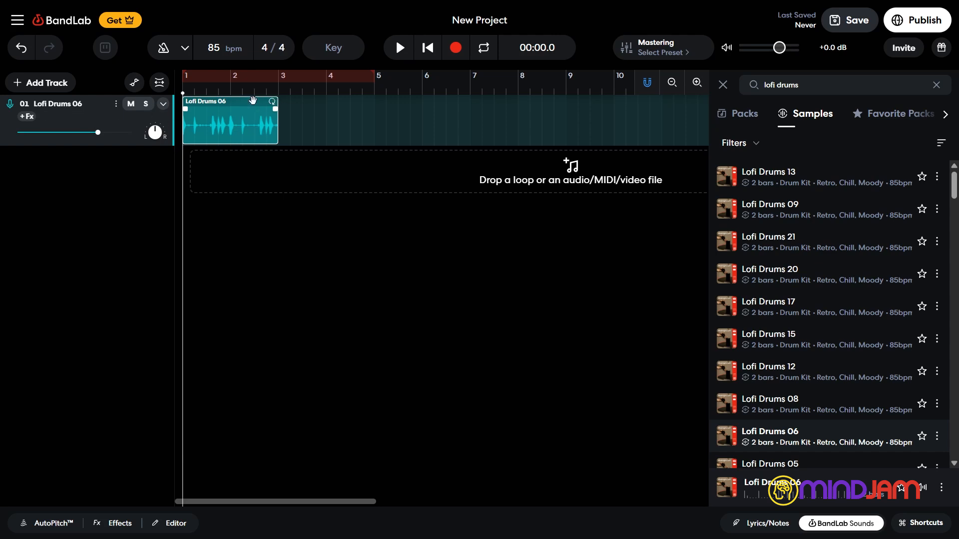
Loop the Lofi Drums 06 region out to four bars and play it back with cycle playback turned on
{"action": "left_click", "coordinate": [485, 48]}
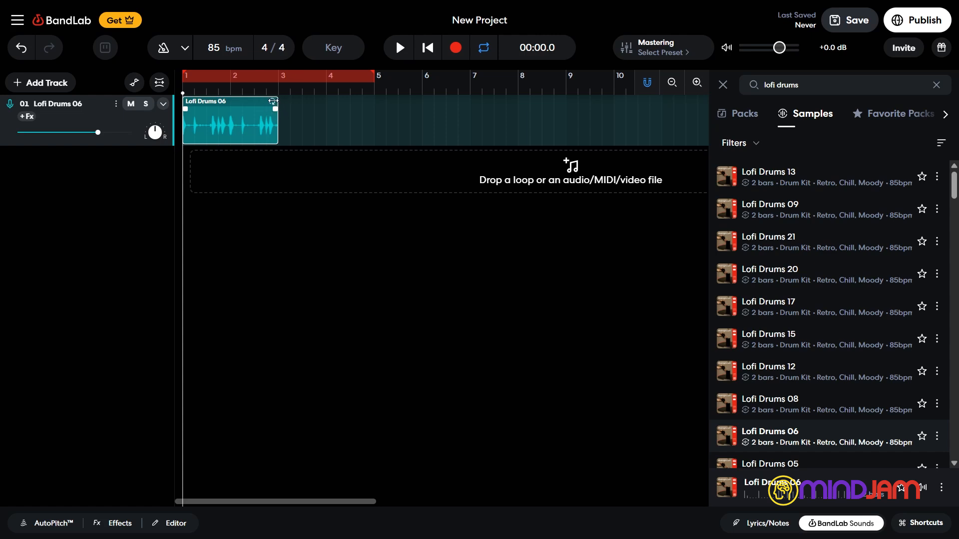
{"action": "left_click_drag", "start_coordinate": [273, 102], "coordinate": [372, 105]}
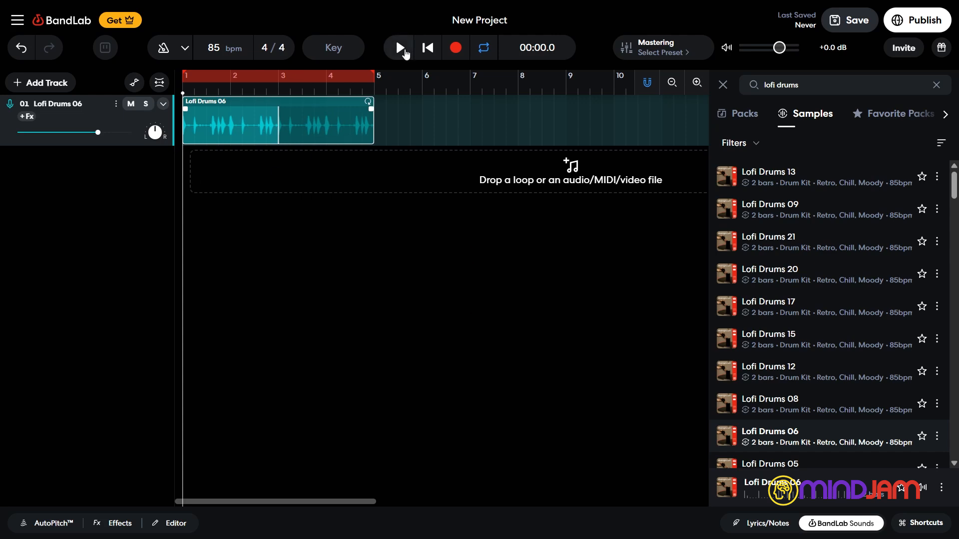
{"action": "left_click", "coordinate": [404, 50]}
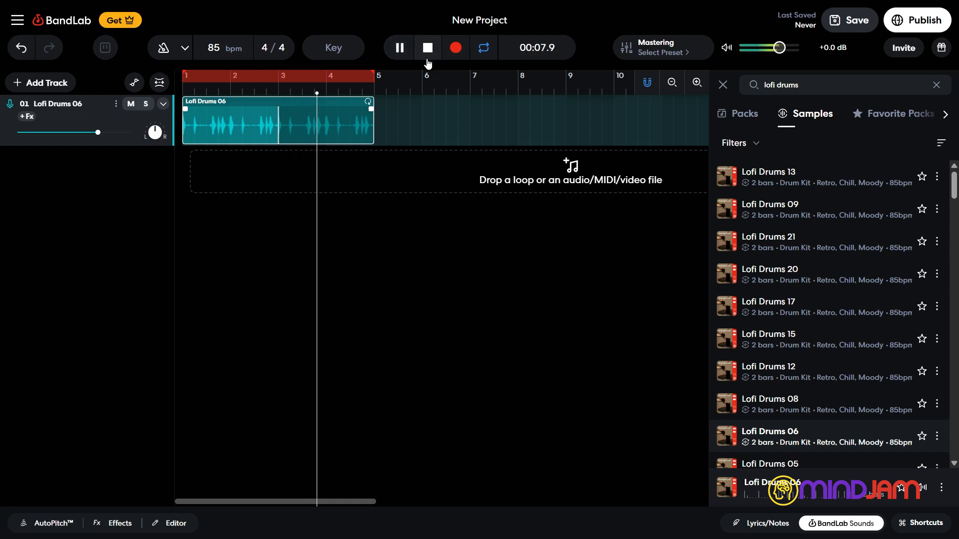
{"action": "left_click", "coordinate": [428, 50]}
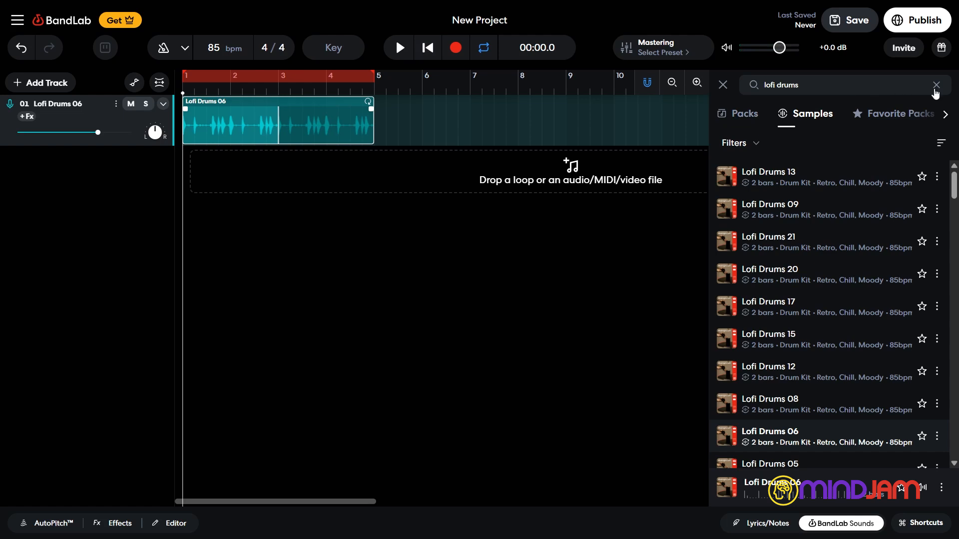
Replace the sample search with "piano chilled"
{"action": "left_click_drag", "start_coordinate": [818, 86], "coordinate": [698, 86]}
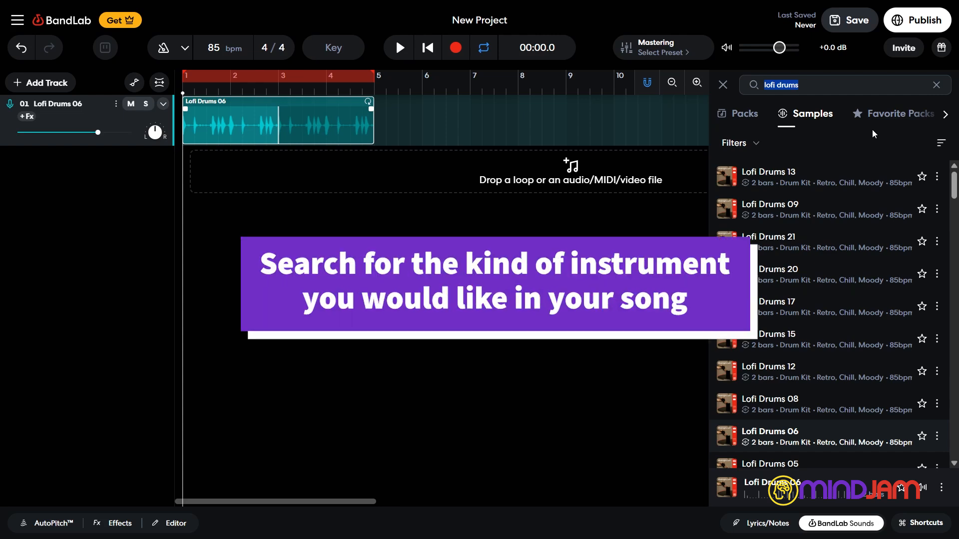
{"action": "type", "text": "piano"}
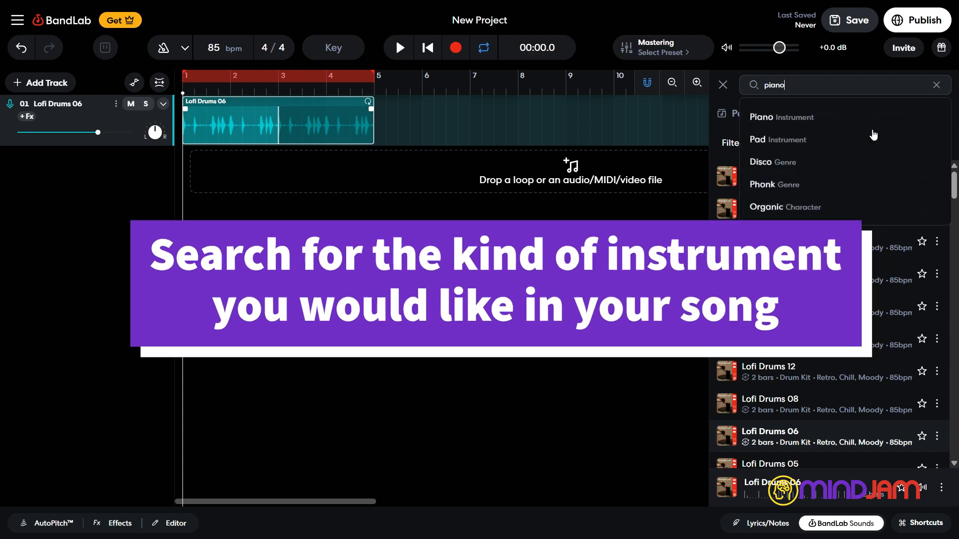
{"action": "type", "text": " chilled"}
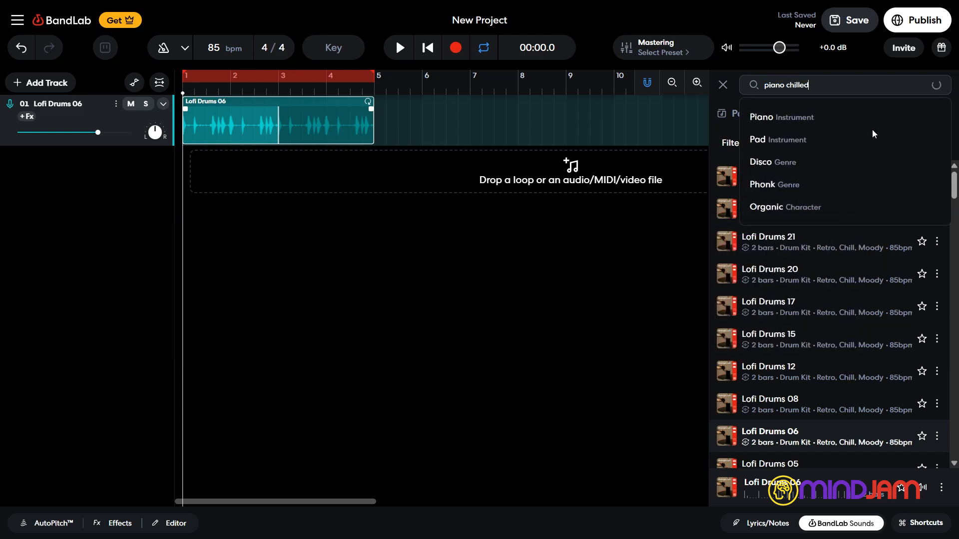
{"action": "key", "text": "Return"}
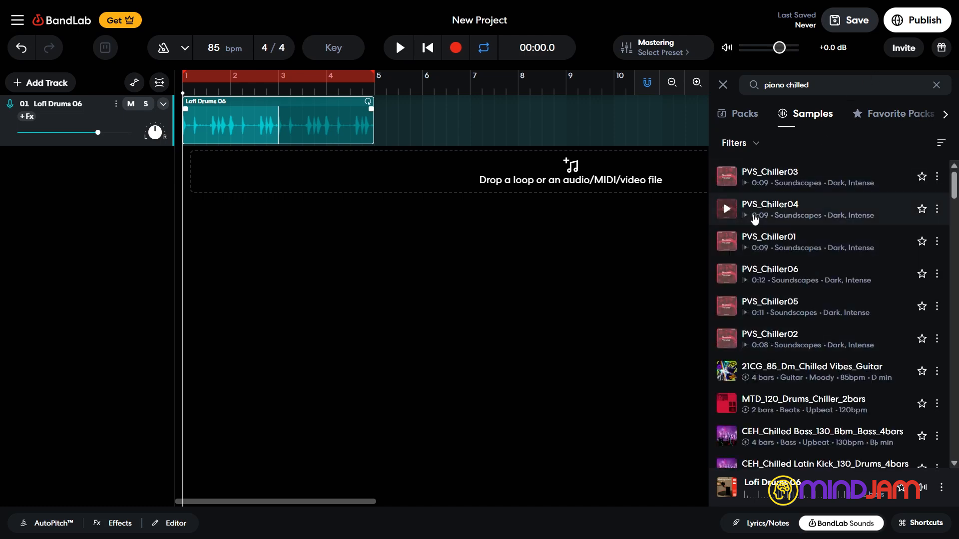
{"action": "left_click", "coordinate": [753, 149]}
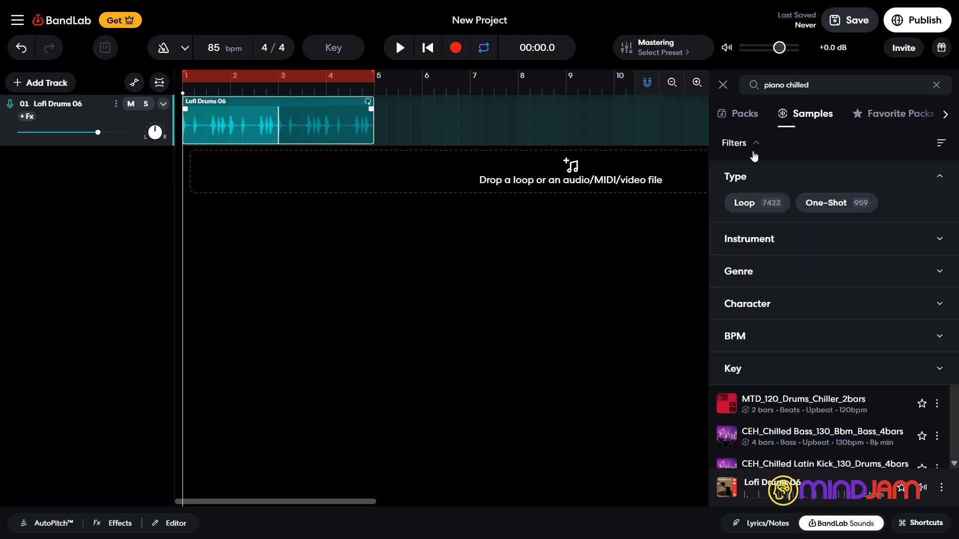
{"action": "left_click", "coordinate": [807, 336]}
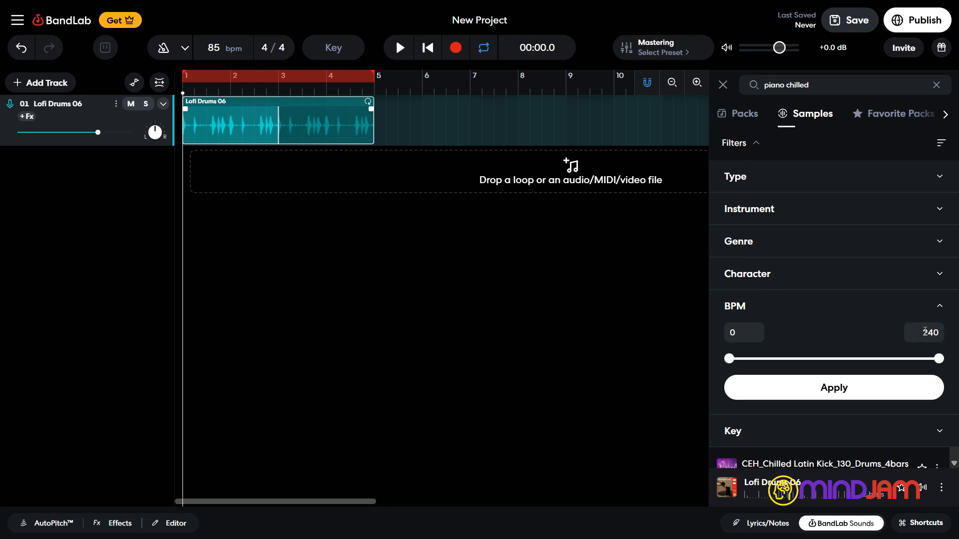
{"action": "double_click", "coordinate": [925, 332]}
{"action": "left_click", "coordinate": [755, 143]}
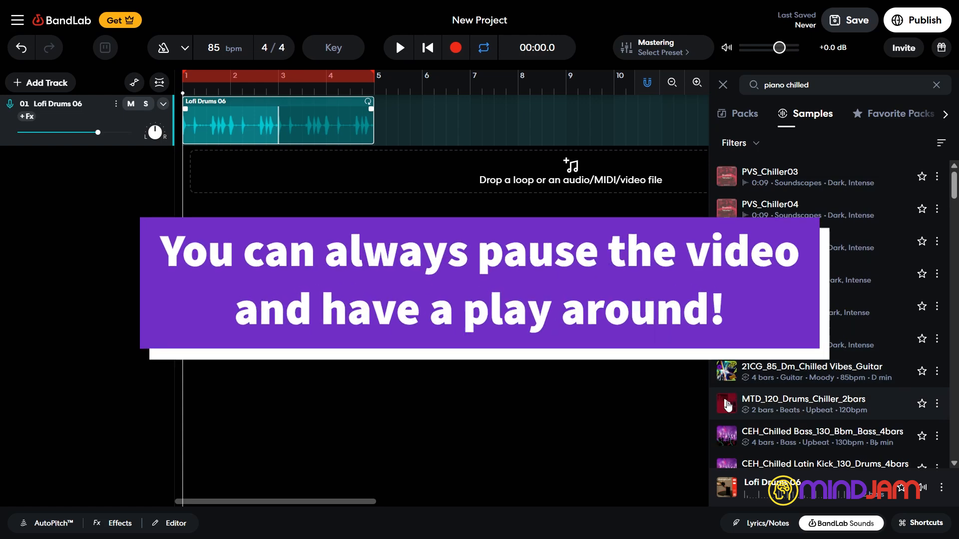
Filter the piano sample results by the Keyboard instrument
{"action": "scroll", "coordinate": [727, 405], "scroll_direction": "down", "scroll_amount": 5}
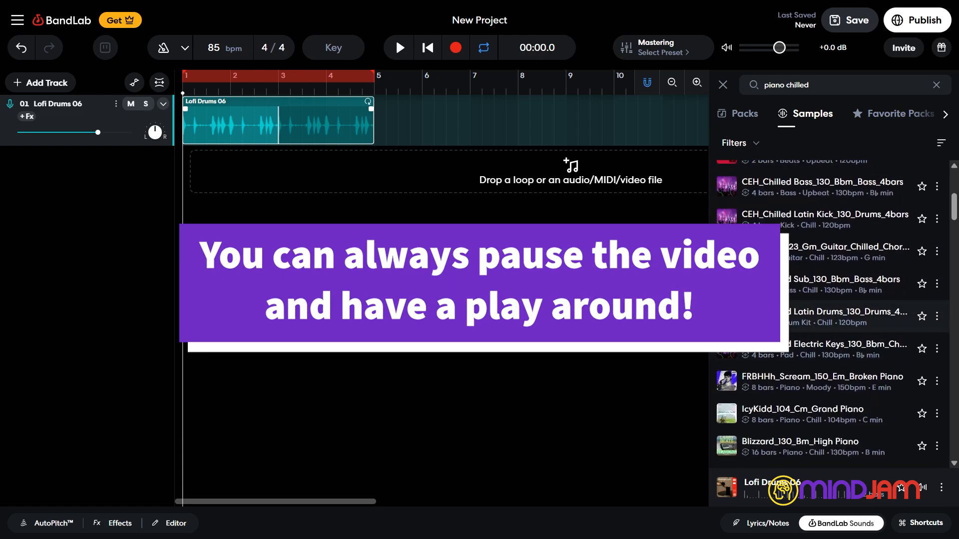
{"action": "left_click", "coordinate": [754, 143]}
{"action": "left_click", "coordinate": [779, 210]}
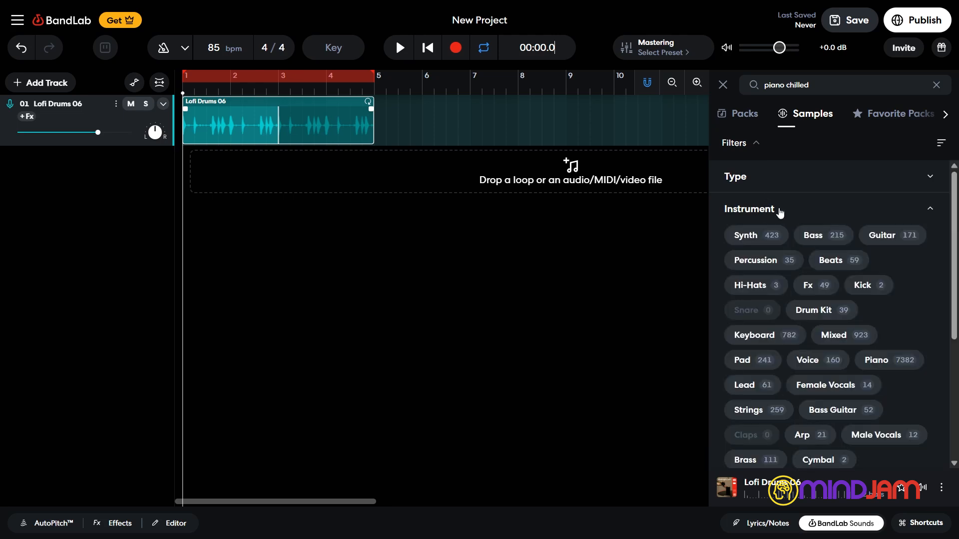
{"action": "left_click", "coordinate": [766, 337]}
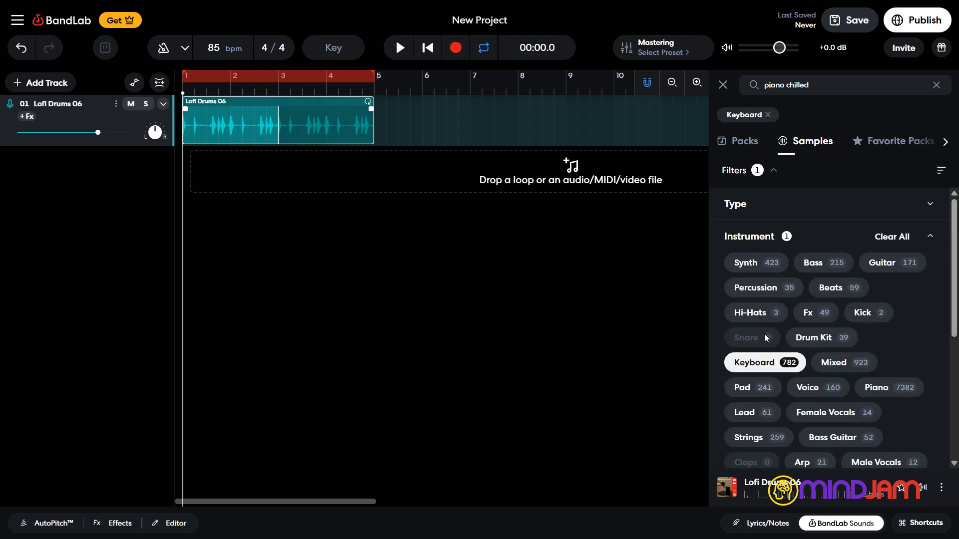
{"action": "left_click", "coordinate": [841, 182]}
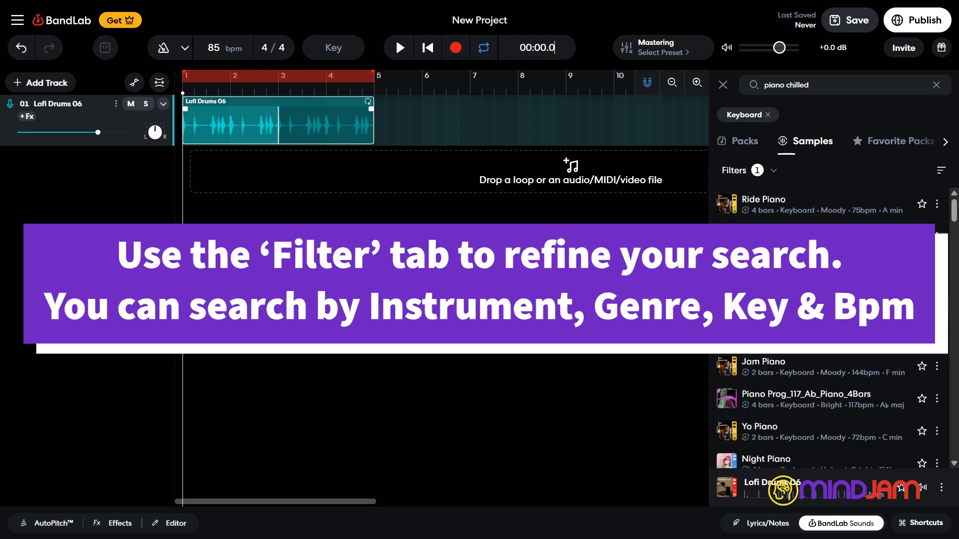
Audition several chilled piano loops, including Bad Piano, Yes Piano, Fantasy Piano 04, Fantasy Piano 08 and Solstice Piano 02
{"action": "left_click", "coordinate": [726, 302]}
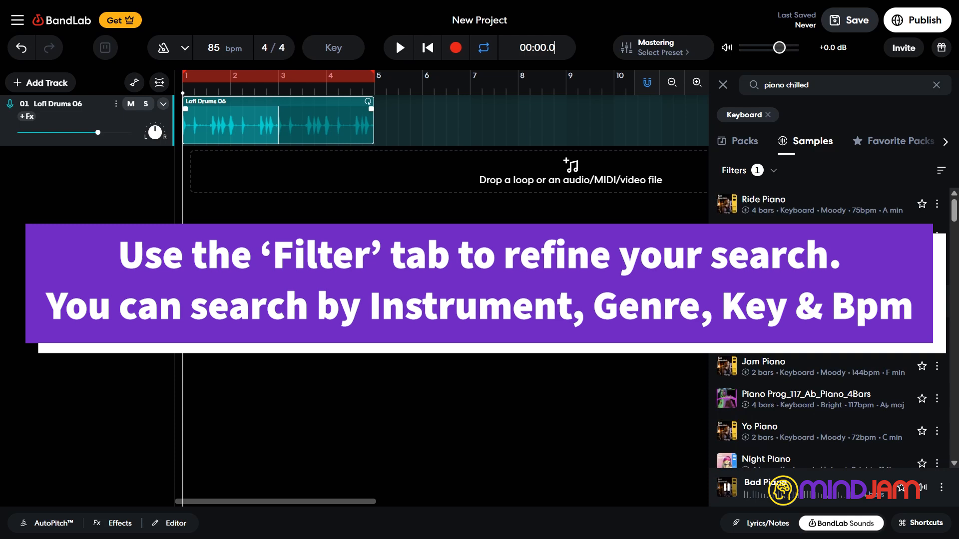
{"action": "left_click", "coordinate": [727, 270]}
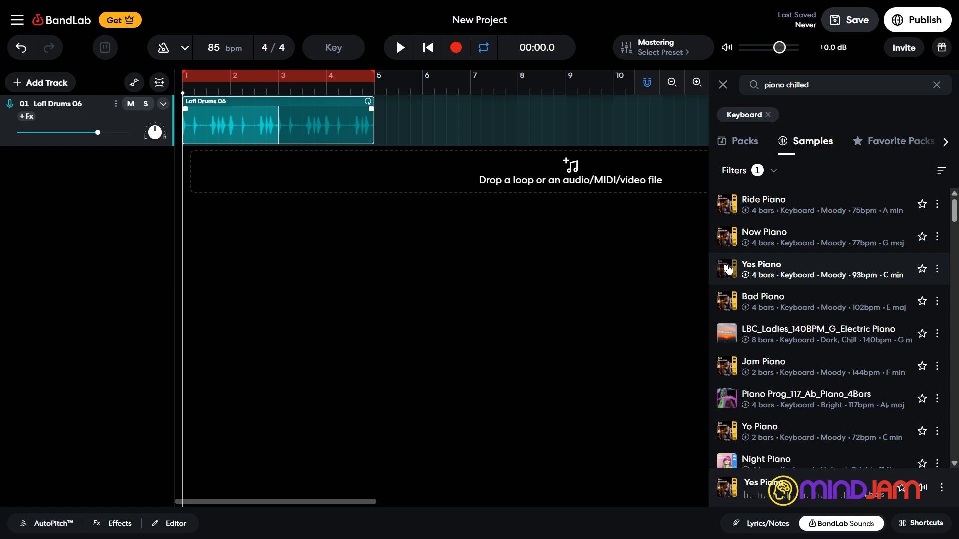
{"action": "scroll", "coordinate": [759, 330], "scroll_direction": "down", "scroll_amount": 6}
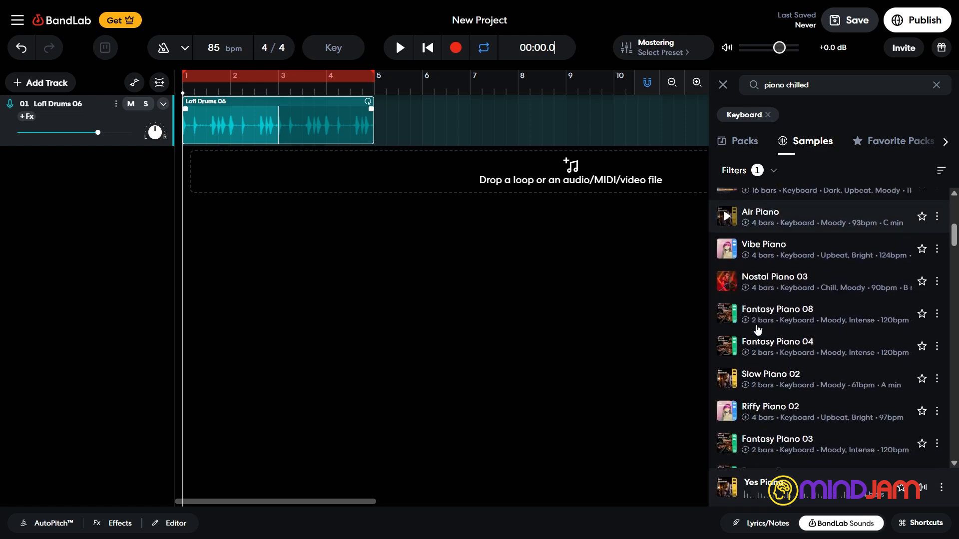
{"action": "left_click", "coordinate": [725, 350]}
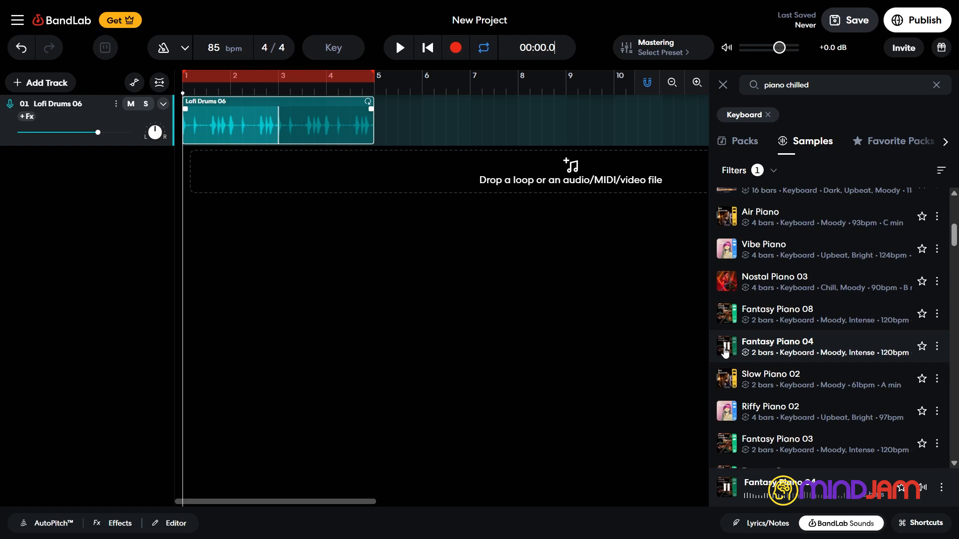
{"action": "left_click", "coordinate": [728, 314]}
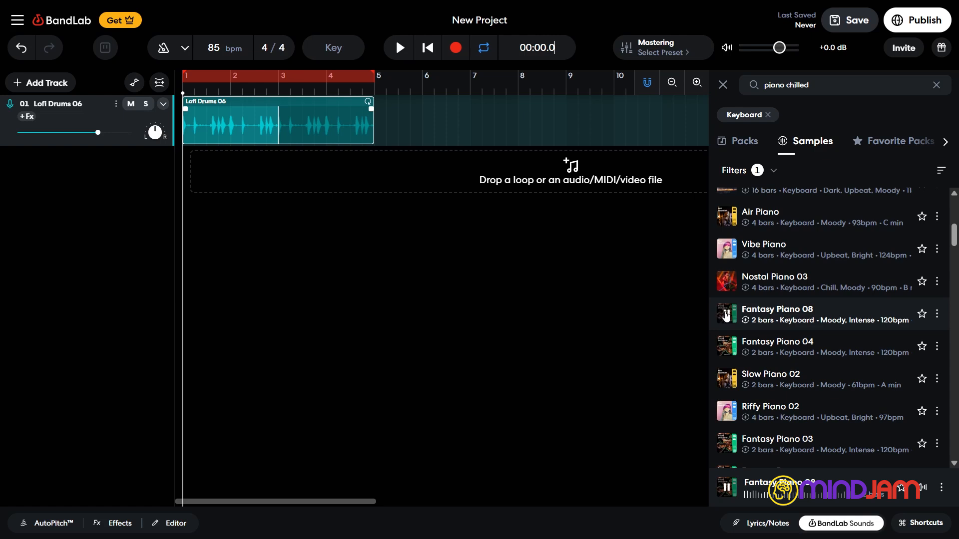
{"action": "scroll", "coordinate": [728, 325], "scroll_direction": "down", "scroll_amount": 3}
{"action": "scroll", "coordinate": [733, 332], "scroll_direction": "down", "scroll_amount": 2}
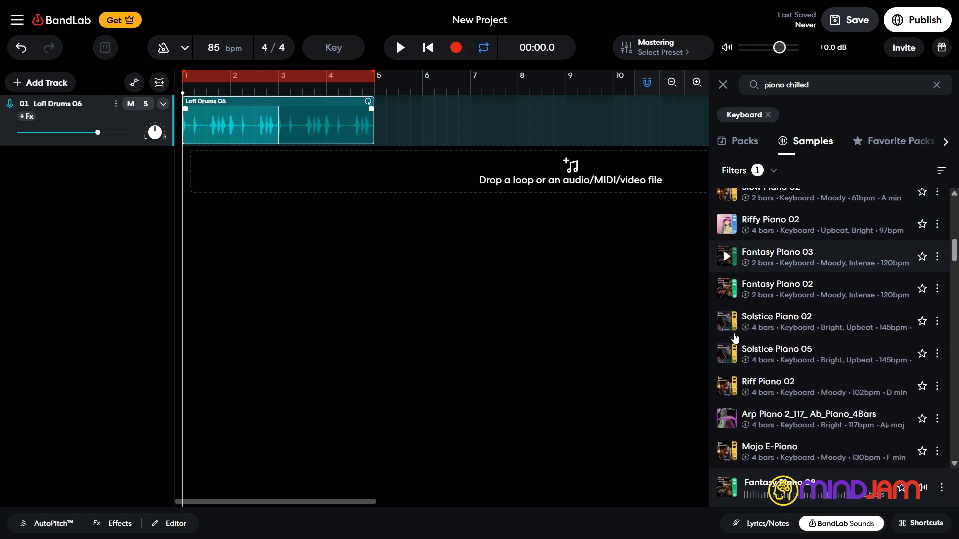
{"action": "left_click", "coordinate": [726, 322]}
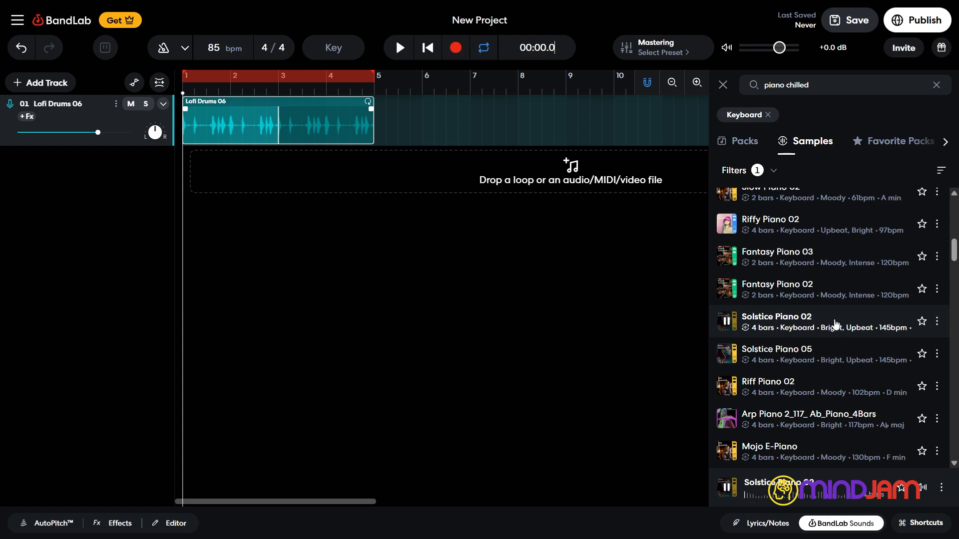
Place Solstice Piano 02 at bar 1 on a new track with the project key set to C major, and play it with the drums
{"action": "left_click_drag", "start_coordinate": [837, 326], "coordinate": [187, 161]}
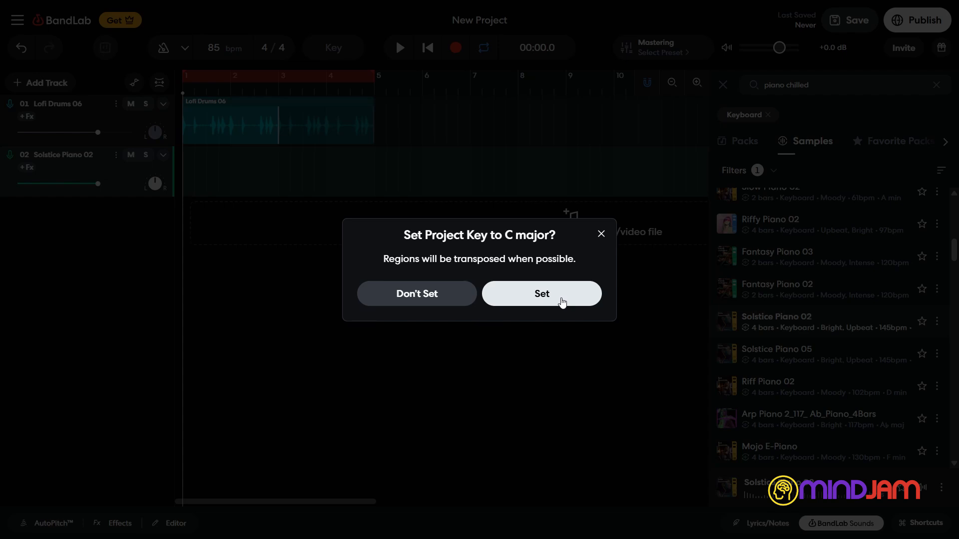
{"action": "left_click", "coordinate": [562, 302]}
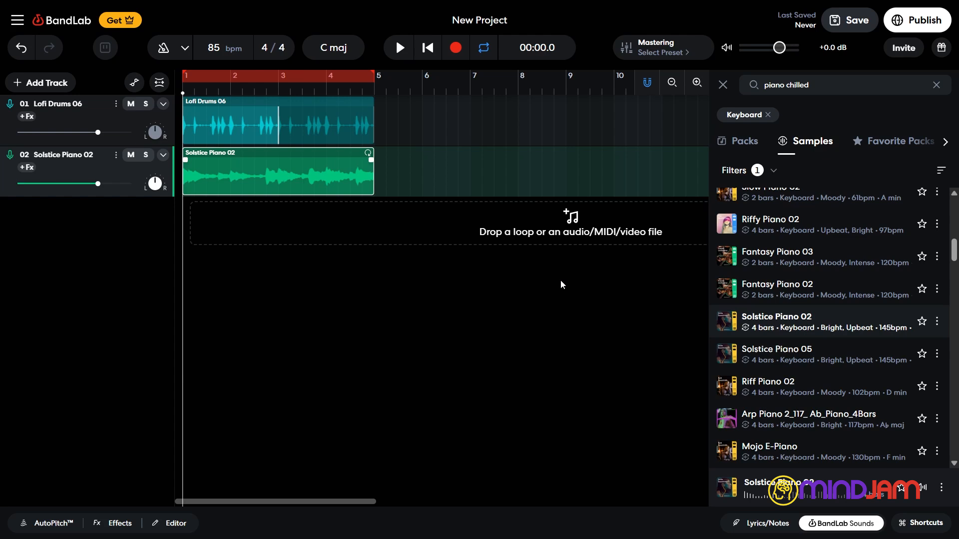
{"action": "left_click", "coordinate": [399, 48]}
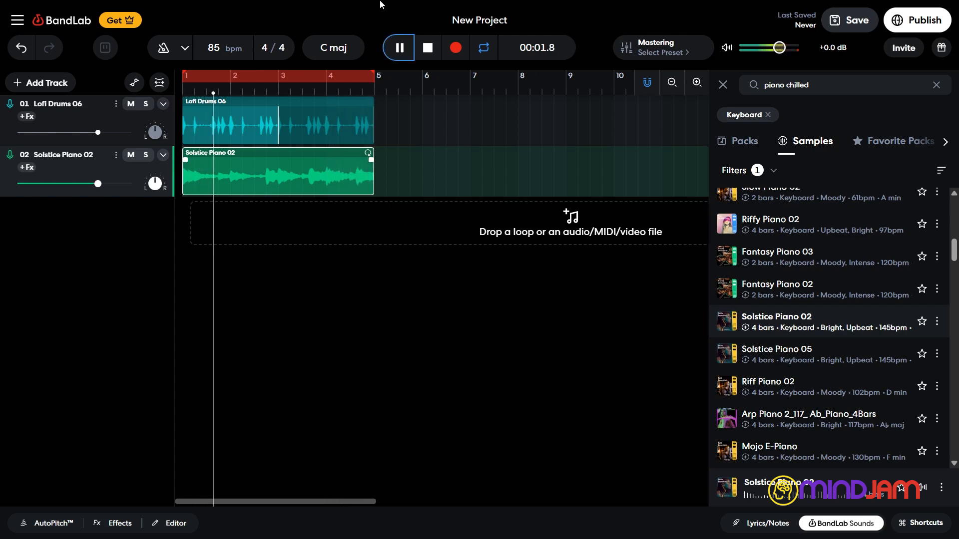
{"action": "left_click", "coordinate": [426, 47]}
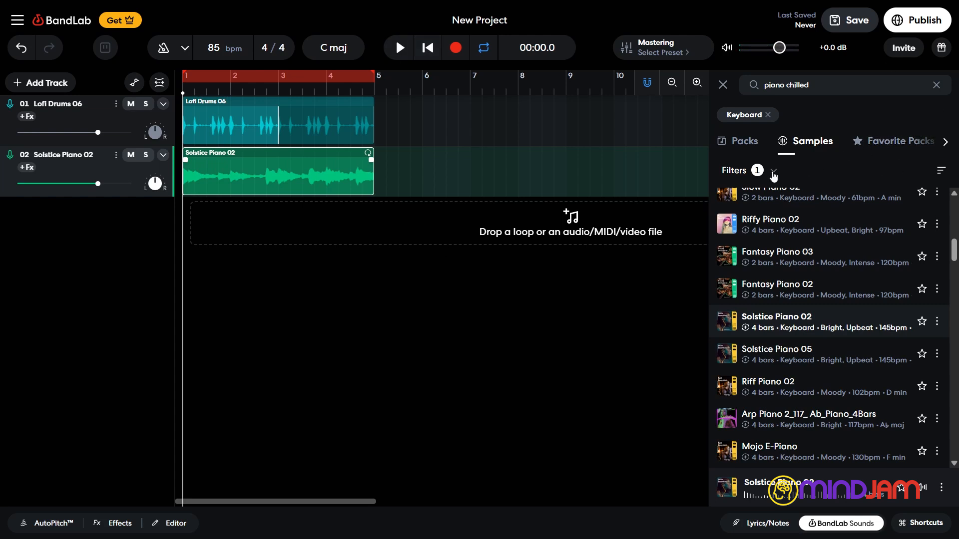
Replace the sample search with "violin"
{"action": "left_click", "coordinate": [819, 84]}
{"action": "key", "text": "ctrl+a"}
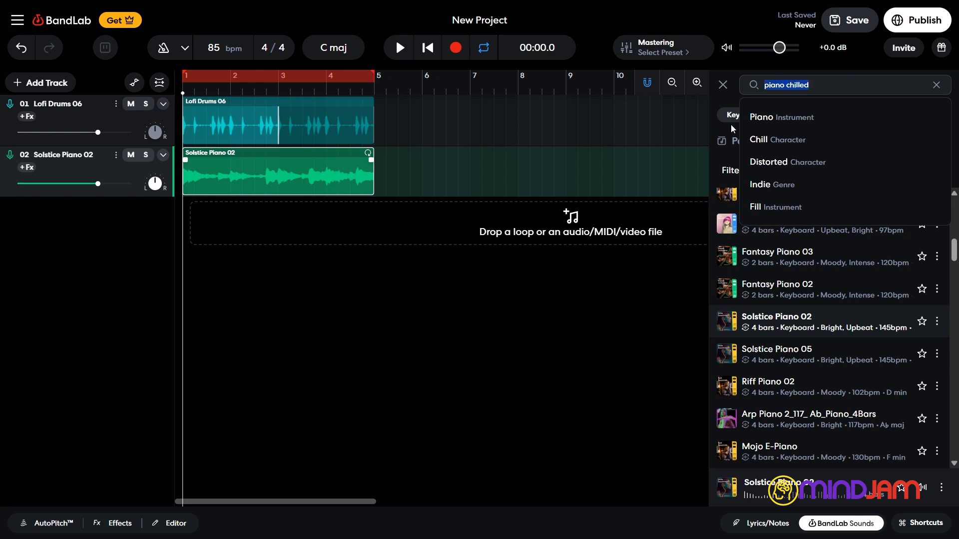
{"action": "type", "text": "vio"}
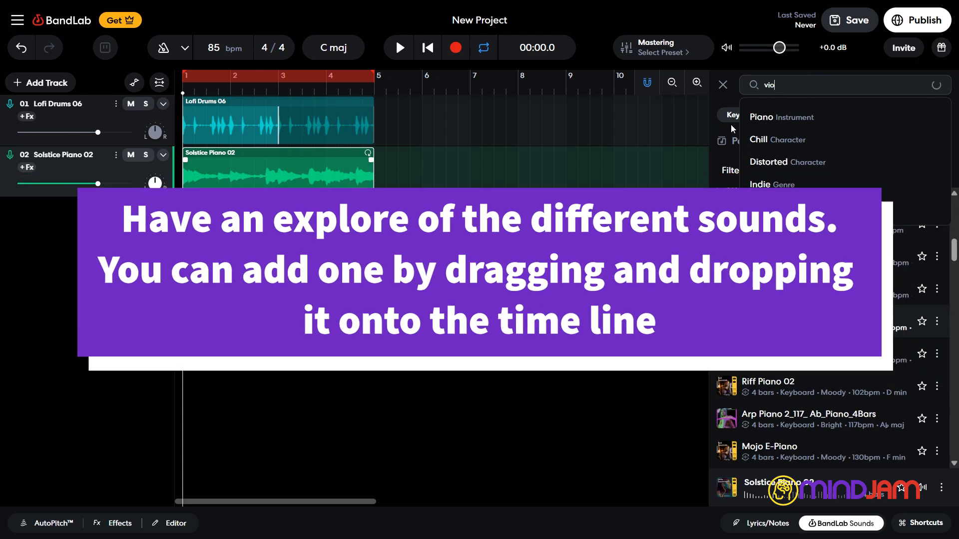
{"action": "type", "text": "lin"}
{"action": "key", "text": "Return"}
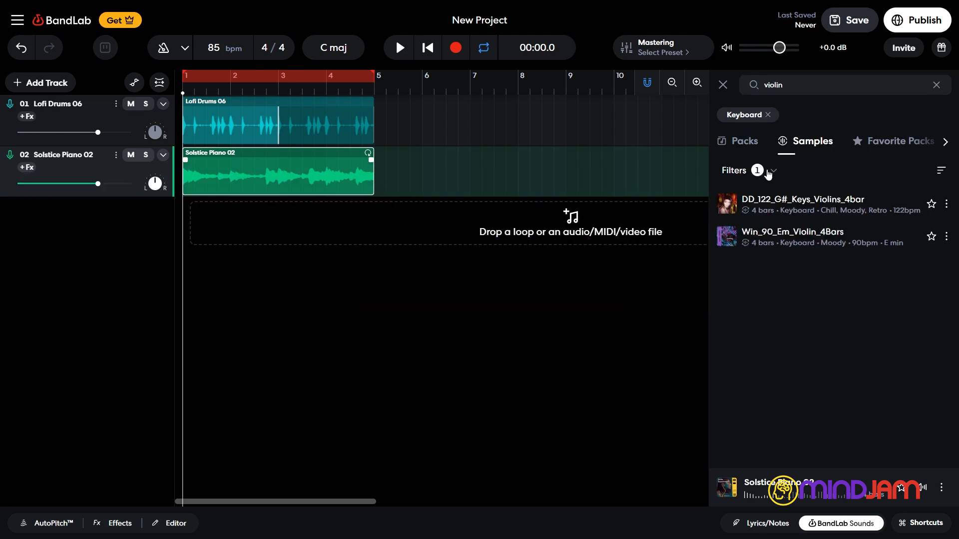
Swap the Keyboard instrument filter for Strings and limit the violin samples to the key of C major
{"action": "left_click", "coordinate": [774, 174]}
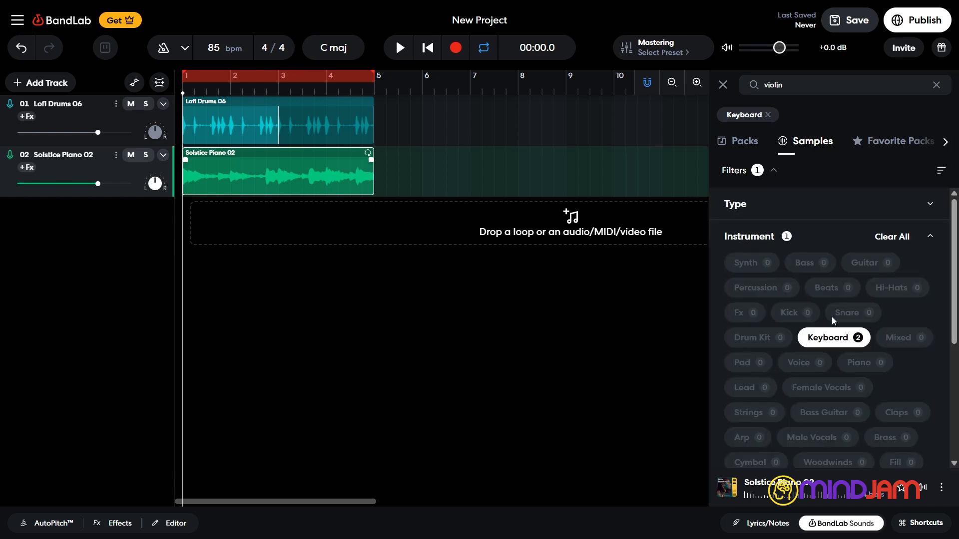
{"action": "left_click", "coordinate": [829, 338]}
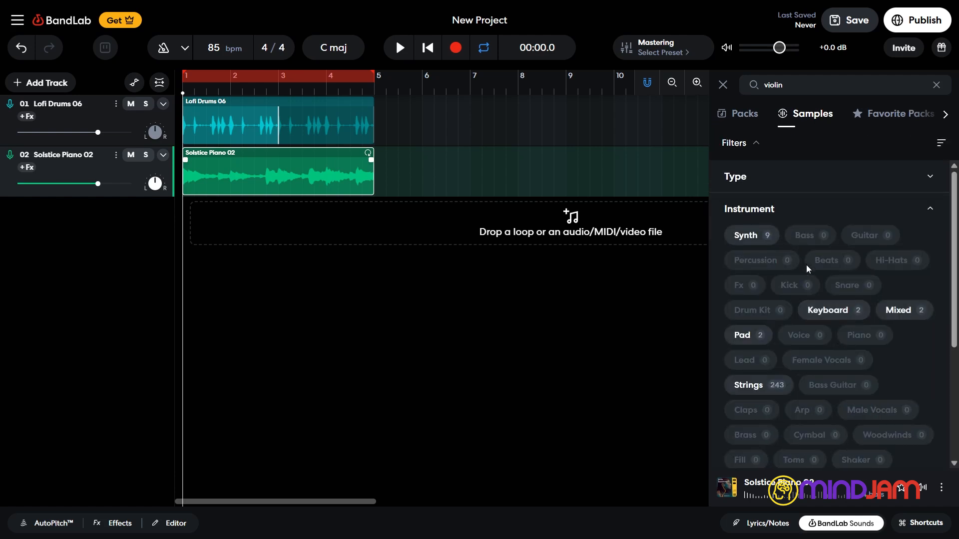
{"action": "left_click", "coordinate": [746, 386]}
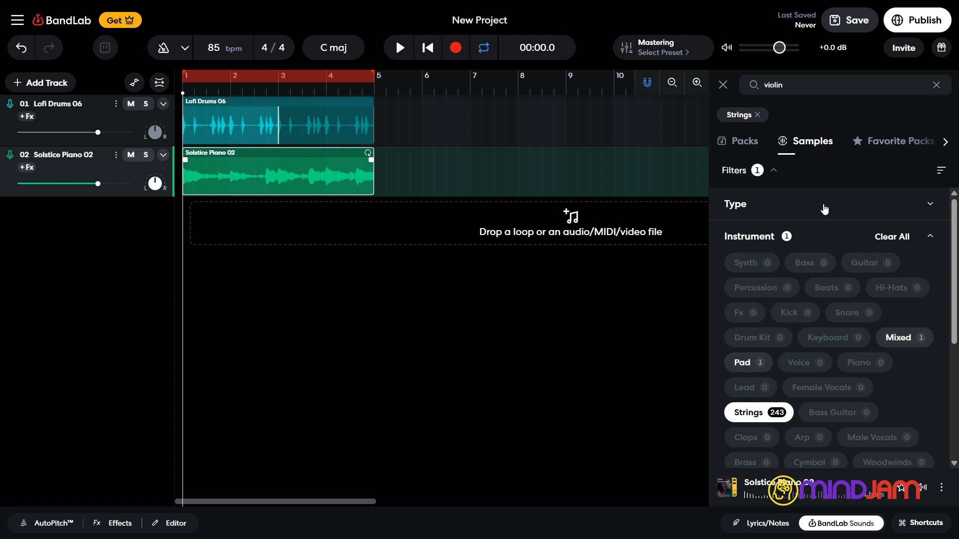
{"action": "scroll", "coordinate": [822, 212], "scroll_direction": "down", "scroll_amount": 4}
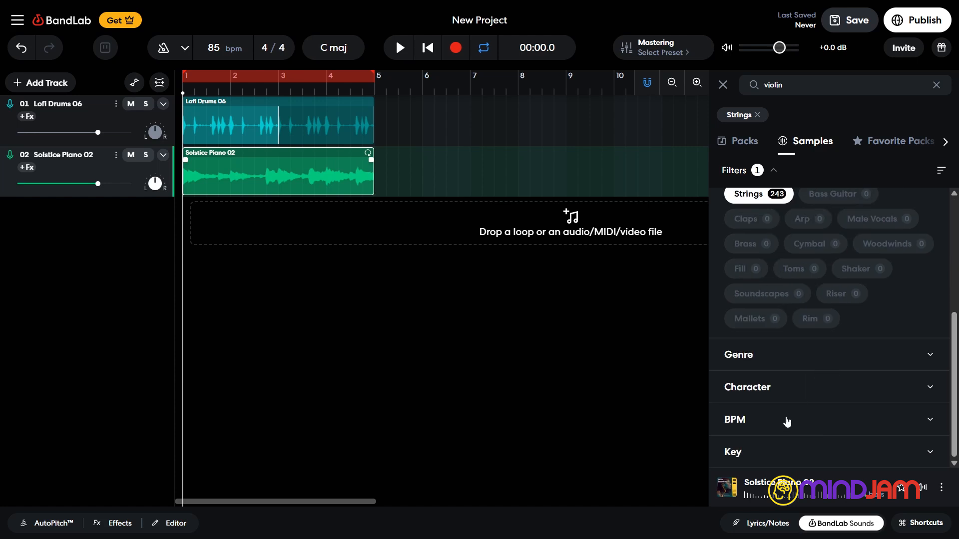
{"action": "left_click", "coordinate": [801, 452]}
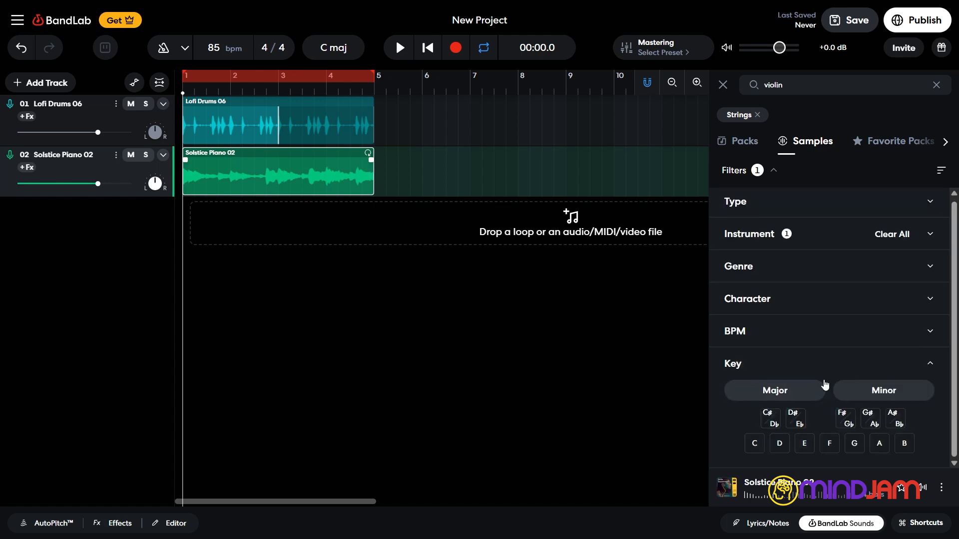
{"action": "left_click", "coordinate": [755, 446]}
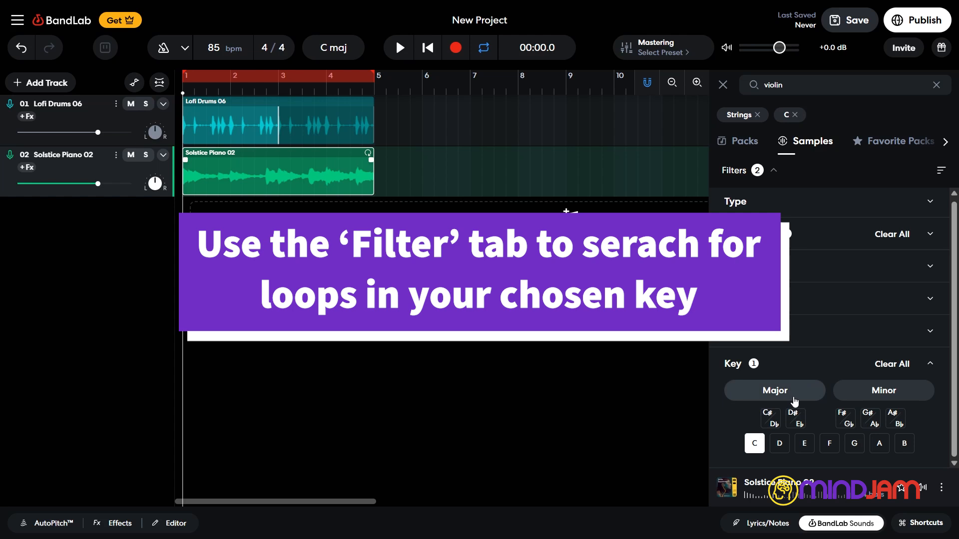
{"action": "left_click", "coordinate": [769, 390]}
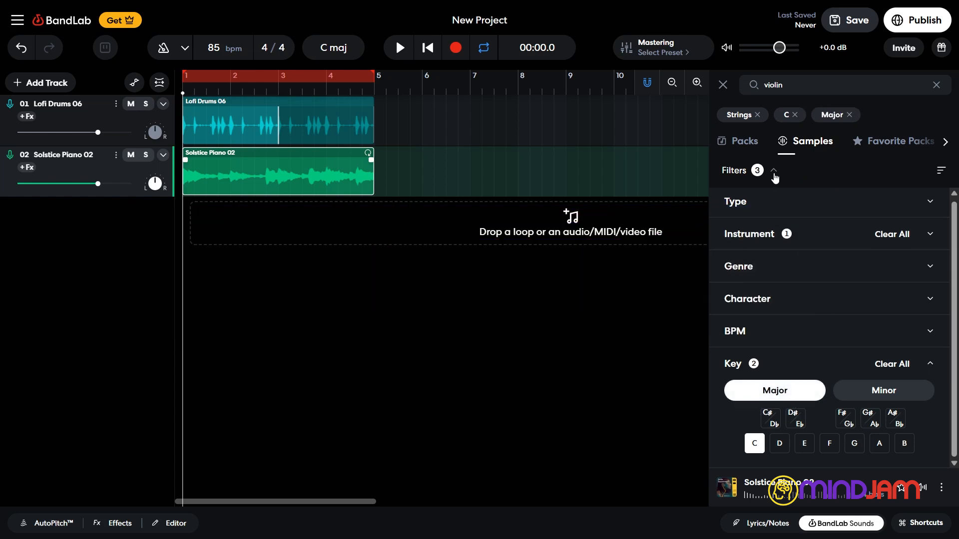
{"action": "left_click", "coordinate": [773, 171]}
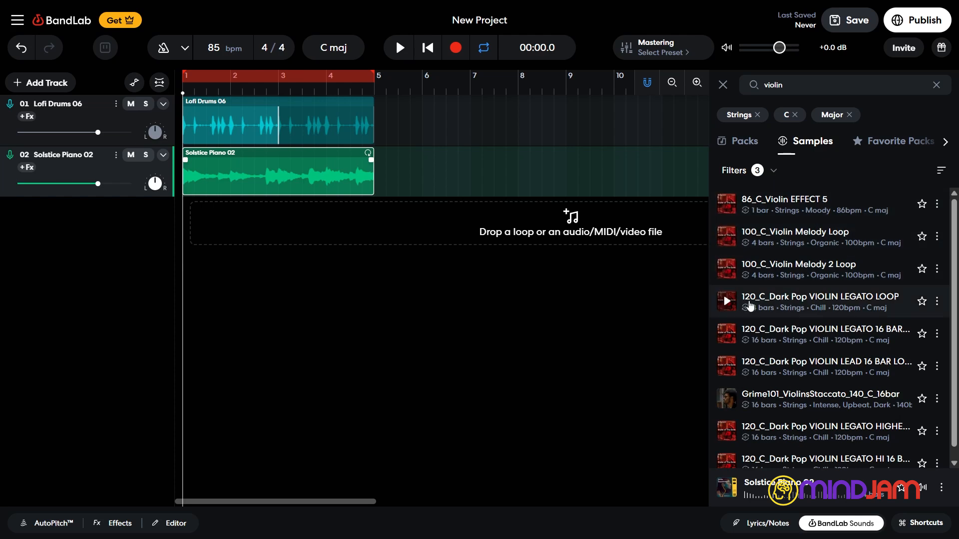
Audition 100_C_Violin Melody 2 Loop and briefly play back the drum and piano tracks
{"action": "left_click", "coordinate": [727, 269]}
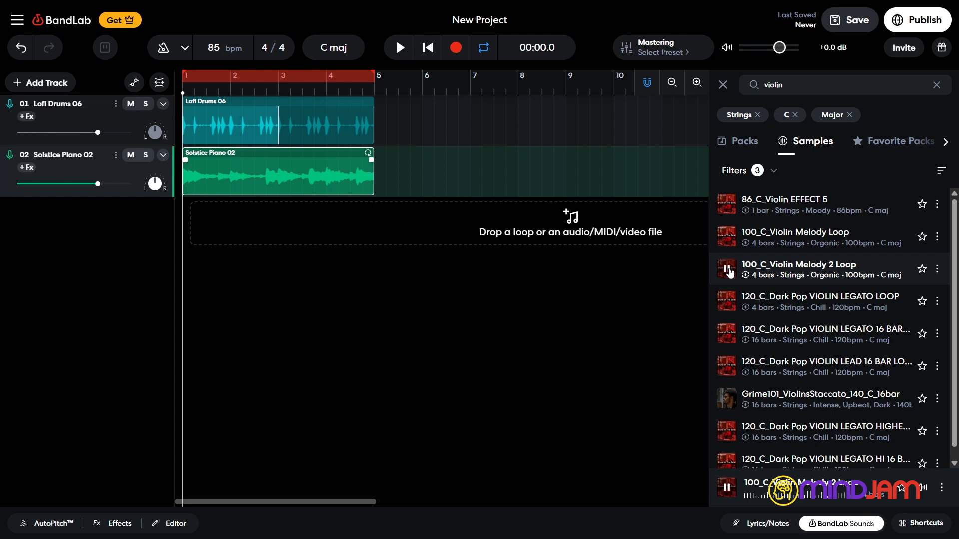
{"action": "left_click", "coordinate": [727, 270]}
{"action": "key", "text": "space"}
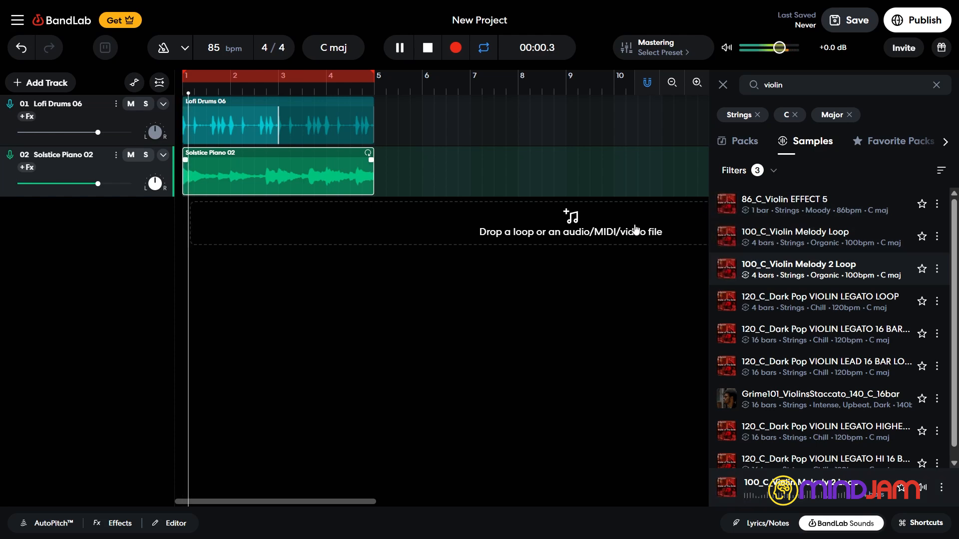
{"action": "key", "text": "space"}
Audition 100_C_Violin Melody Loop against the drums and piano and place it at bar 1 on a new track
{"action": "left_click", "coordinate": [727, 237]}
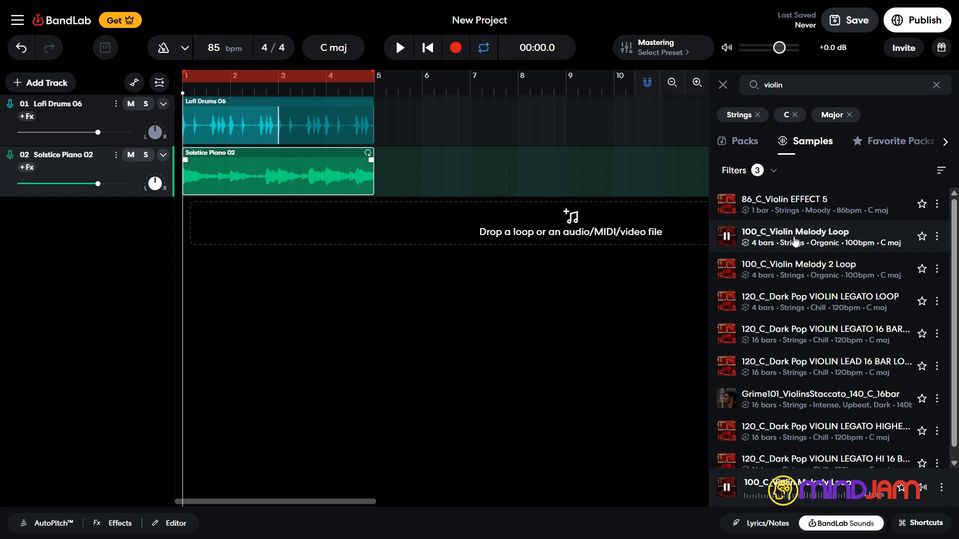
{"action": "key", "text": "space"}
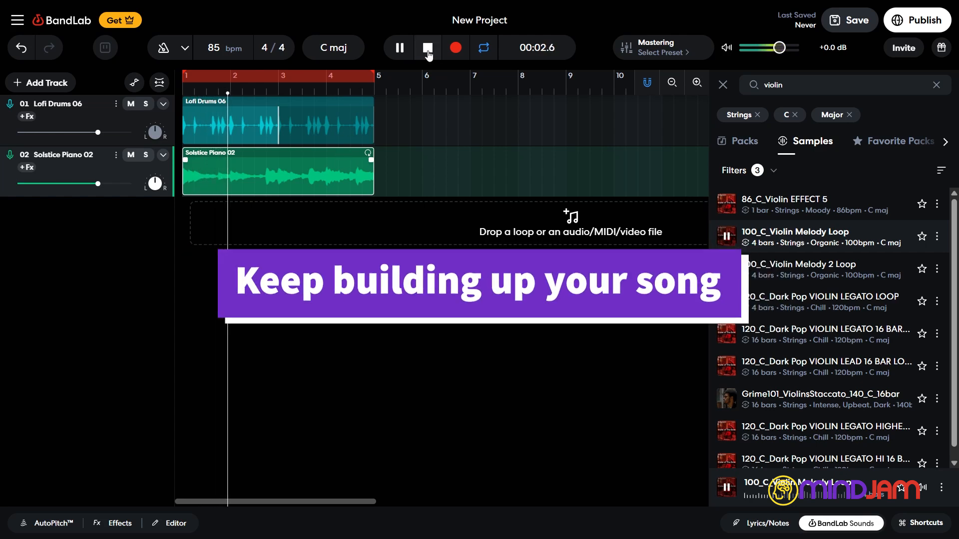
{"action": "key", "text": "space"}
{"action": "left_click_drag", "start_coordinate": [827, 238], "coordinate": [186, 233]}
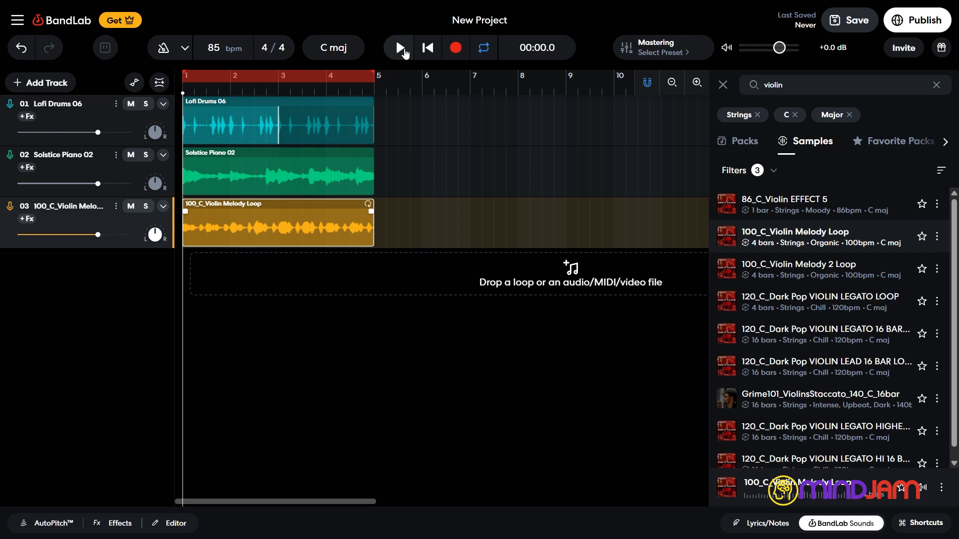
Play back the three layered tracks and lower the volume of the violin track slightly
{"action": "left_click", "coordinate": [403, 50]}
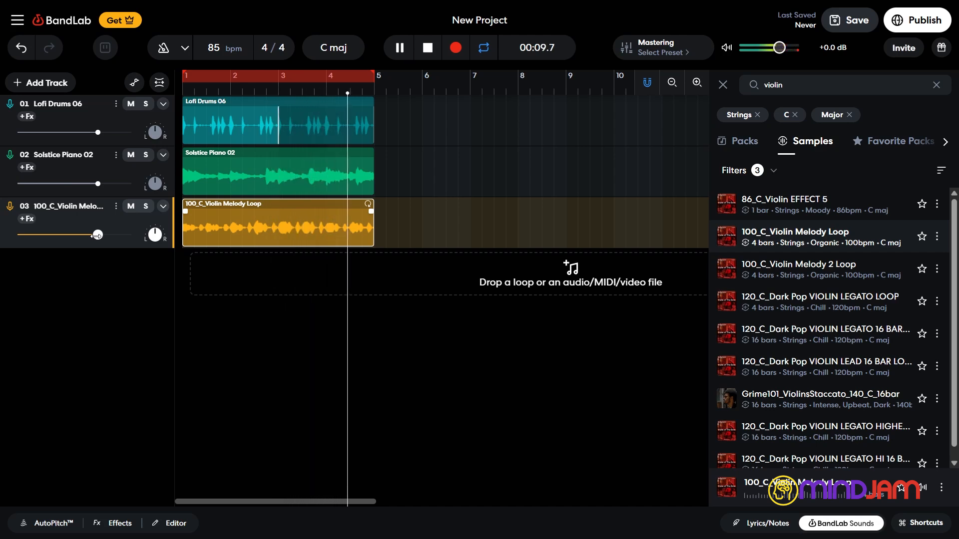
{"action": "left_click_drag", "start_coordinate": [96, 235], "coordinate": [83, 235]}
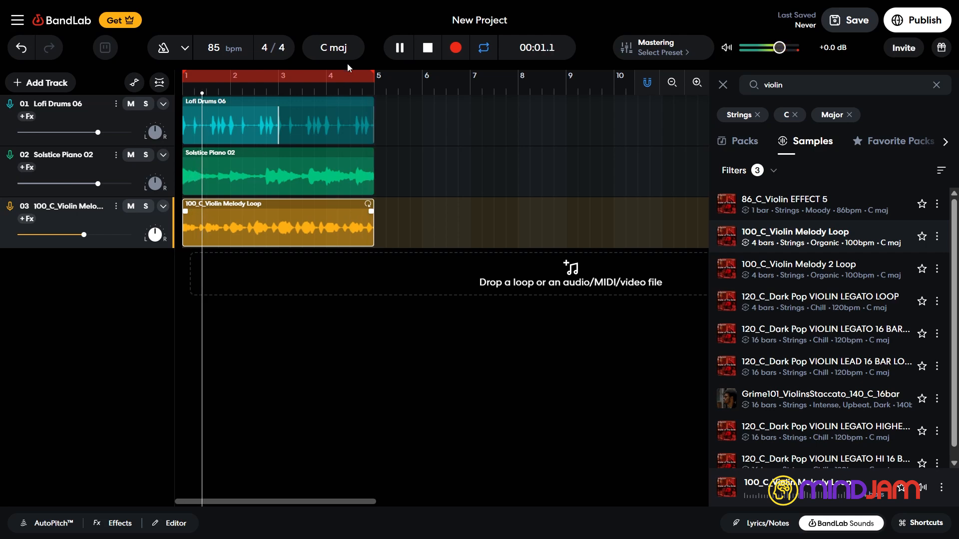
{"action": "key", "text": "space"}
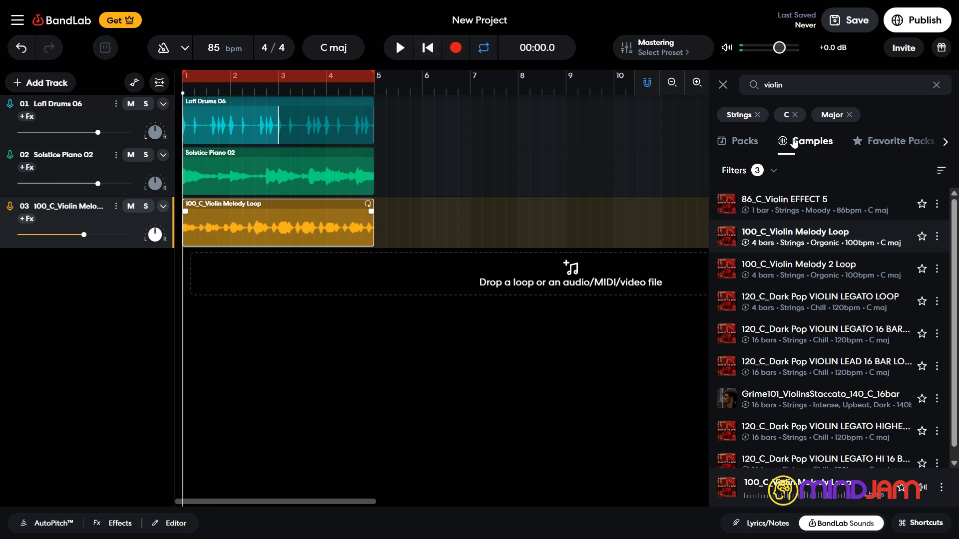
Remove the C, Strings and Major filters and replace the sample search with "guitar"
{"action": "left_click", "coordinate": [795, 115]}
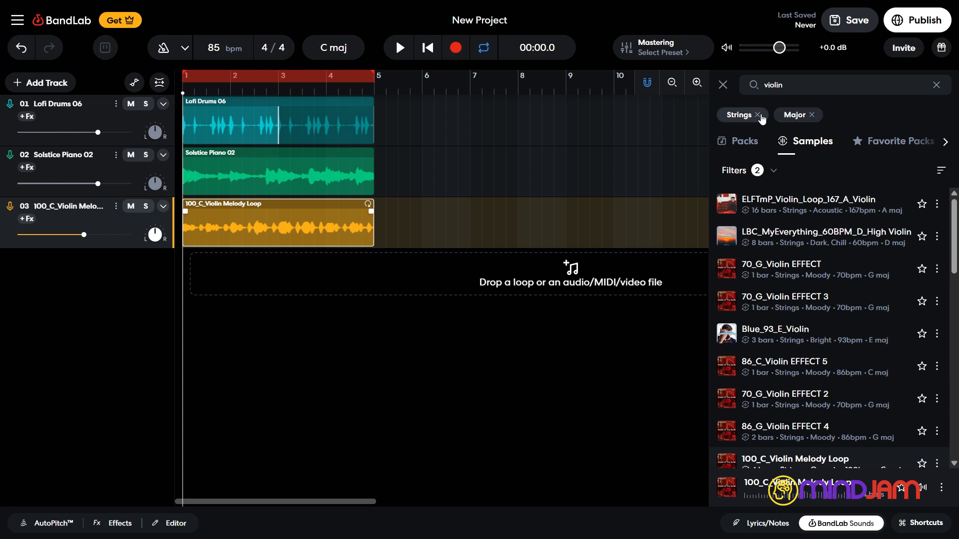
{"action": "left_click", "coordinate": [758, 114]}
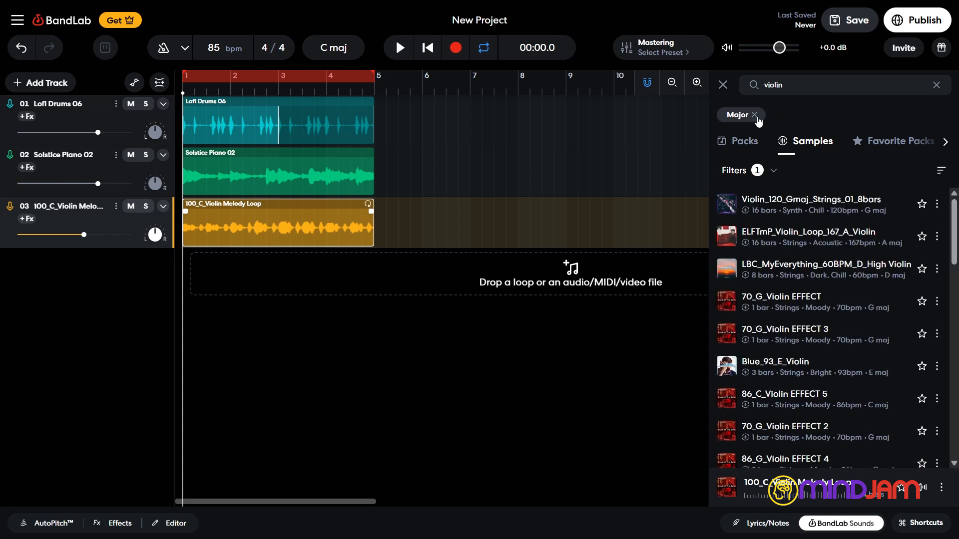
{"action": "left_click", "coordinate": [756, 117]}
{"action": "double_click", "coordinate": [756, 86]}
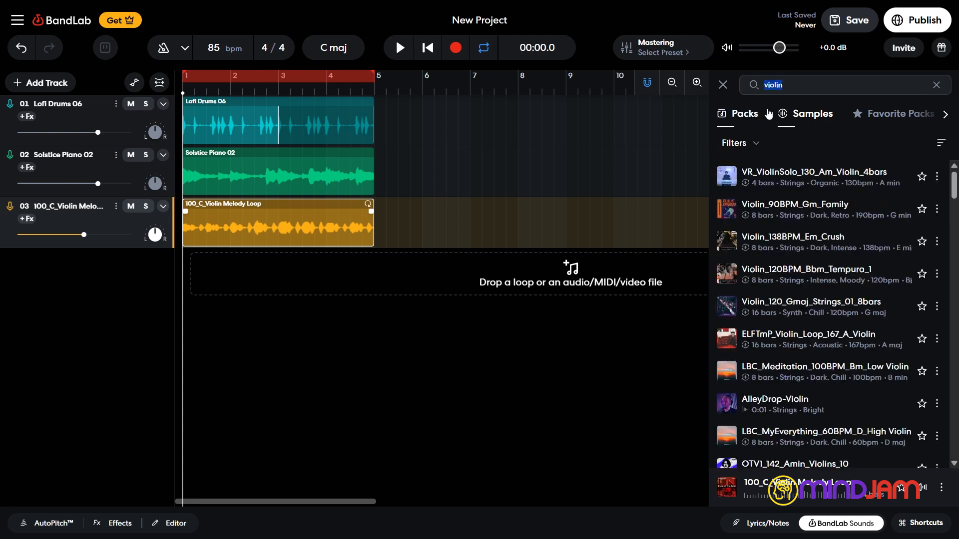
{"action": "type", "text": "guitar"}
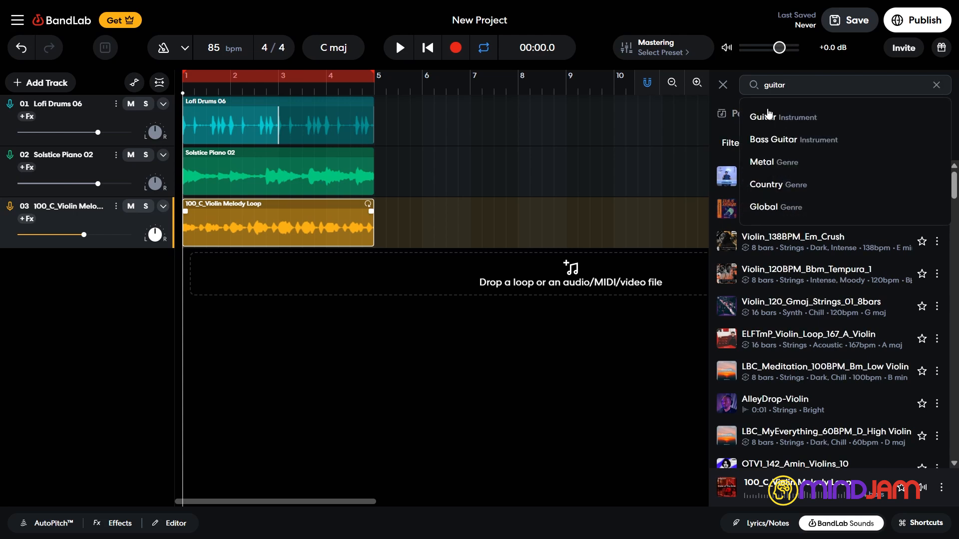
{"action": "left_click", "coordinate": [767, 116]}
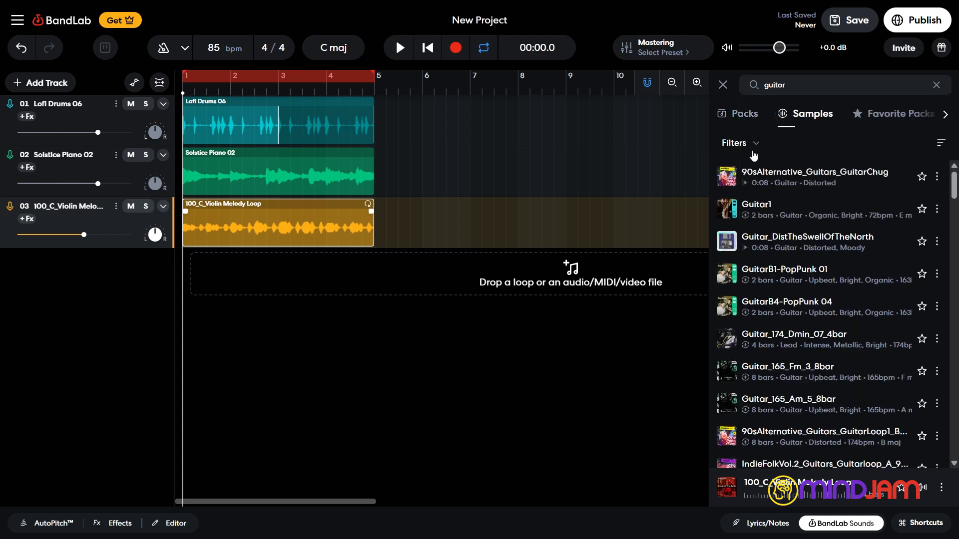
Filter the guitar samples to the key of C, Major, and the Lofi genre
{"action": "left_click", "coordinate": [755, 146]}
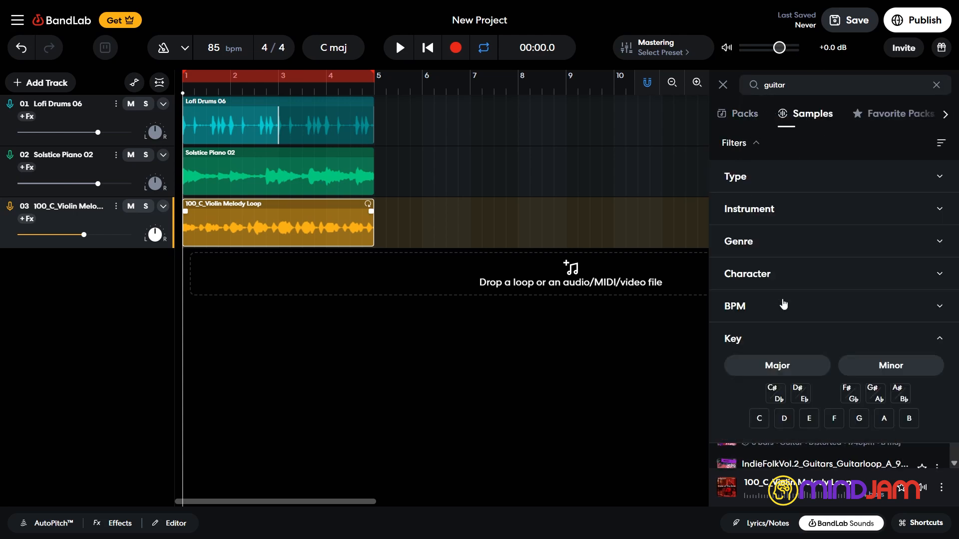
{"action": "left_click", "coordinate": [758, 421]}
{"action": "left_click", "coordinate": [788, 394]}
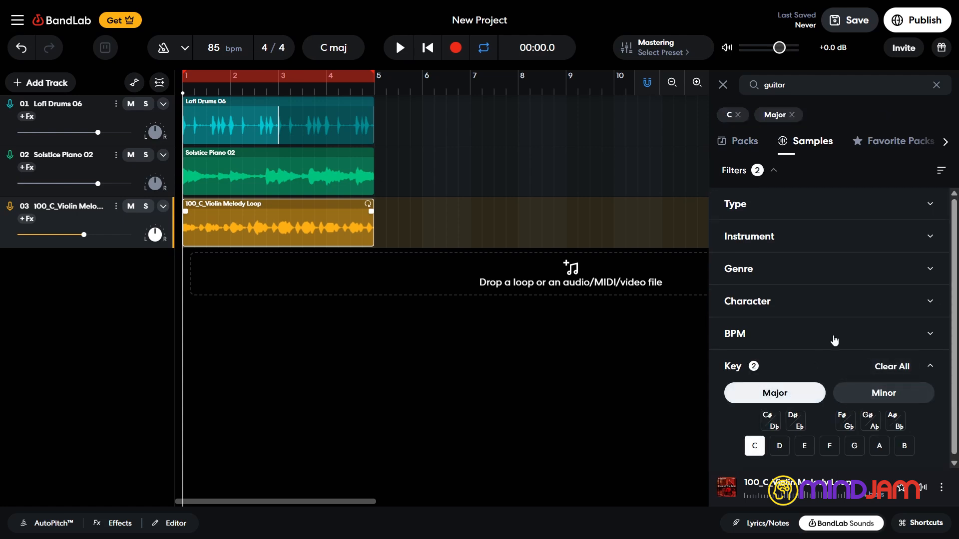
{"action": "left_click", "coordinate": [784, 273]}
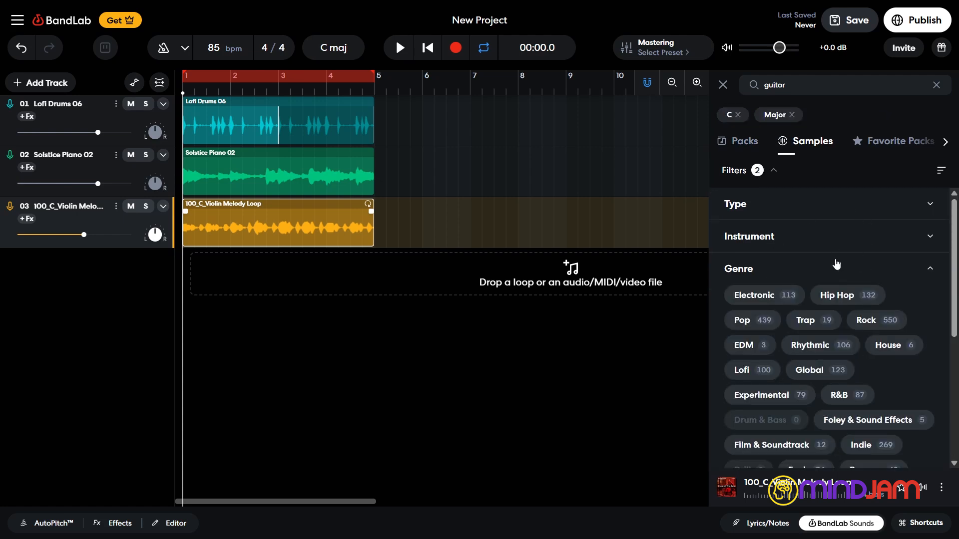
{"action": "scroll", "coordinate": [887, 312], "scroll_direction": "down", "scroll_amount": 3}
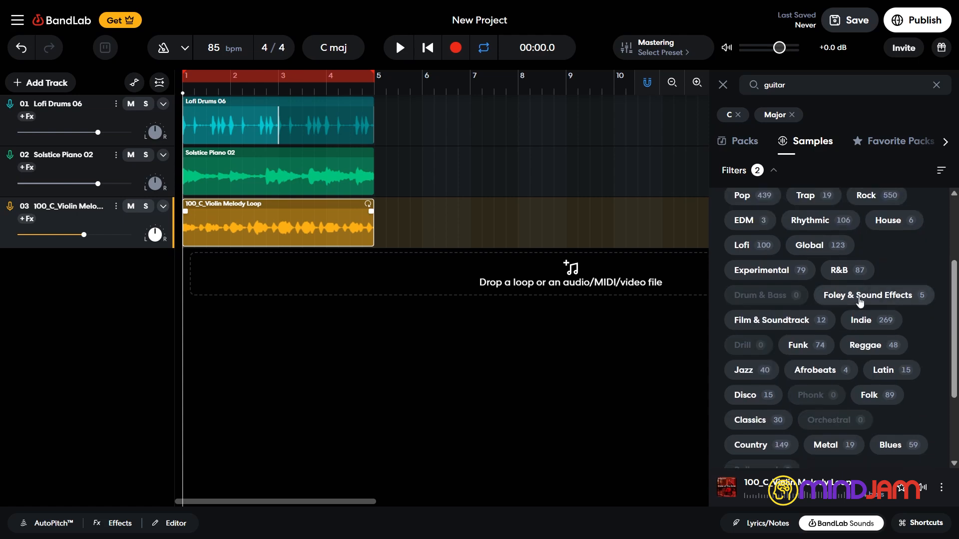
{"action": "scroll", "coordinate": [879, 302], "scroll_direction": "down", "scroll_amount": 2}
{"action": "scroll", "coordinate": [869, 307], "scroll_direction": "up", "scroll_amount": 2}
{"action": "scroll", "coordinate": [857, 314], "scroll_direction": "up", "scroll_amount": 2}
{"action": "left_click", "coordinate": [742, 310]}
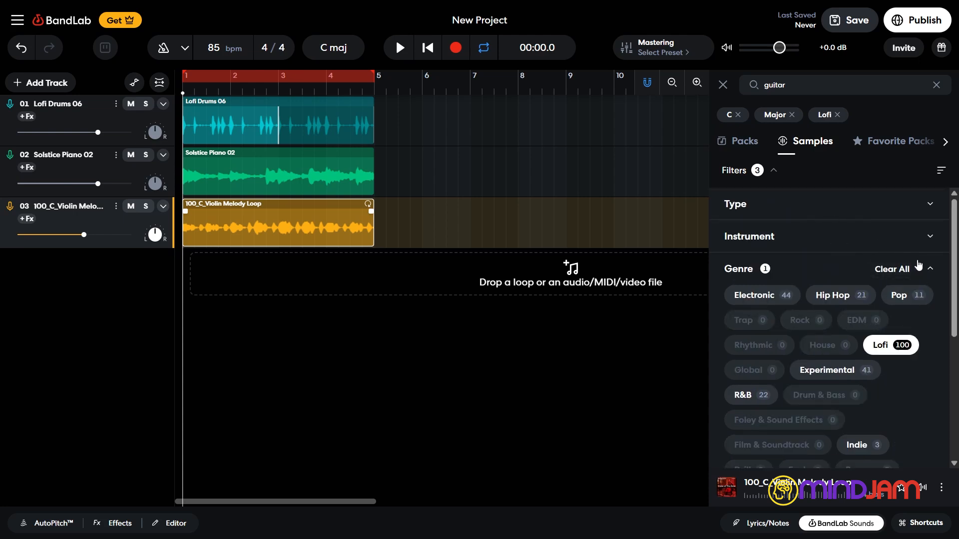
{"action": "left_click", "coordinate": [775, 171]}
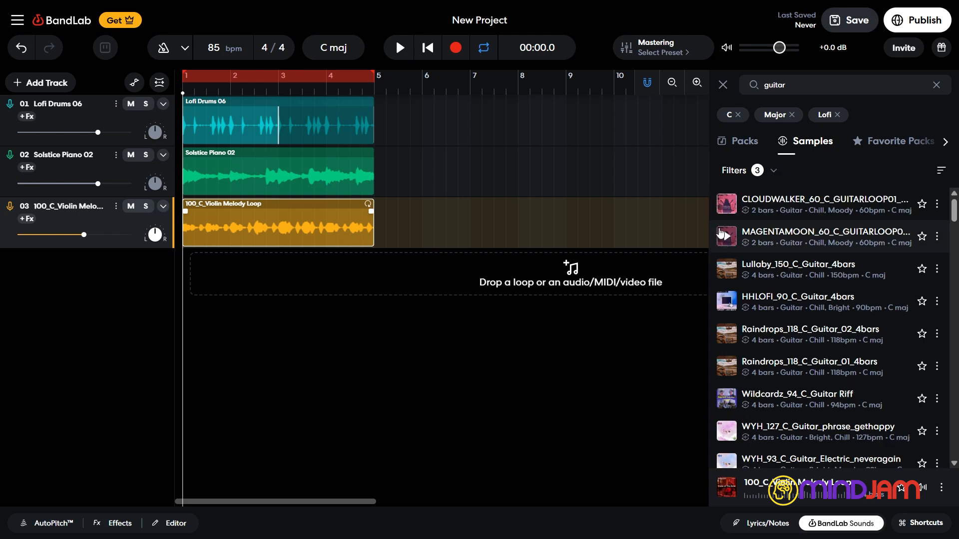
Audition the MAGENTAMOON and CLOUDWALKER guitar loops and try CLOUDWALKER at bar 1 on a new track with the other tracks
{"action": "left_click", "coordinate": [724, 236]}
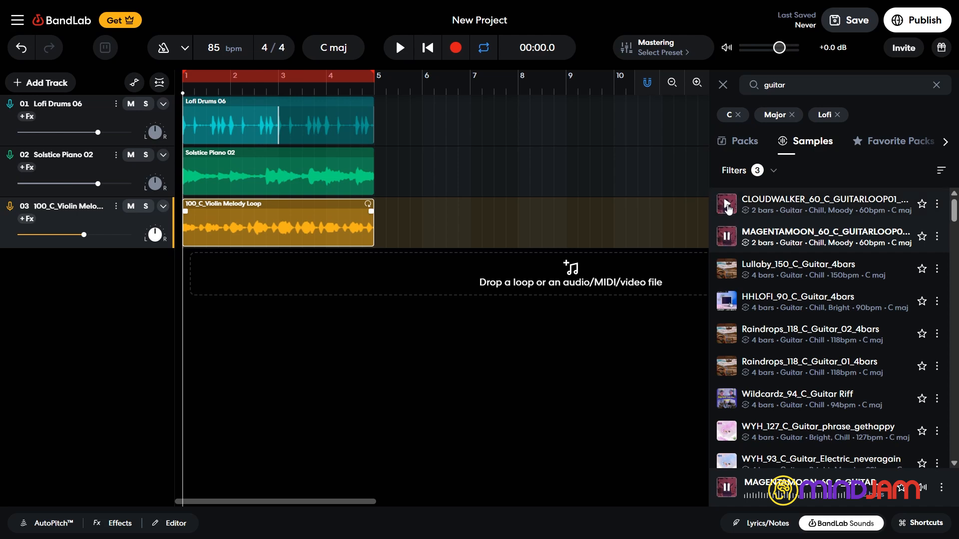
{"action": "left_click", "coordinate": [727, 205]}
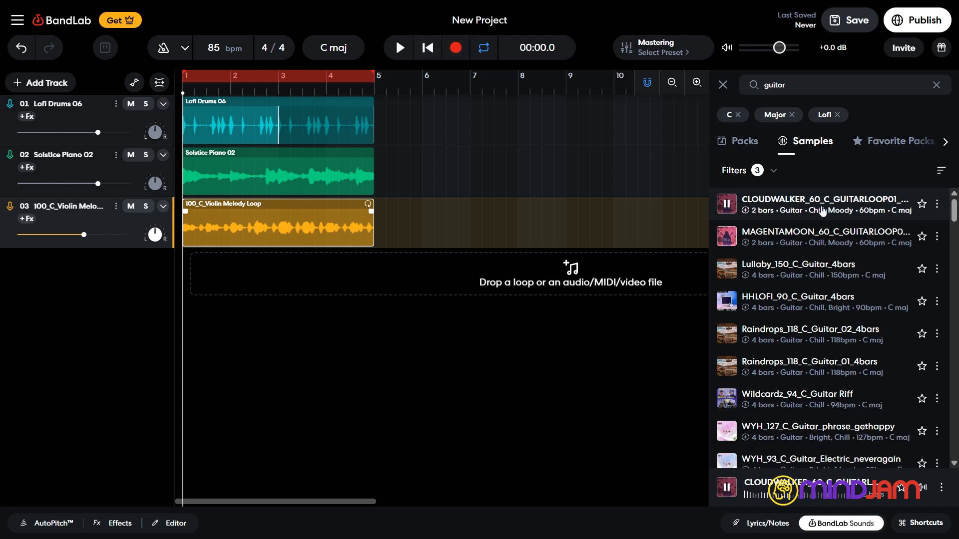
{"action": "left_click_drag", "start_coordinate": [821, 211], "coordinate": [189, 274]}
{"action": "key", "text": "space"}
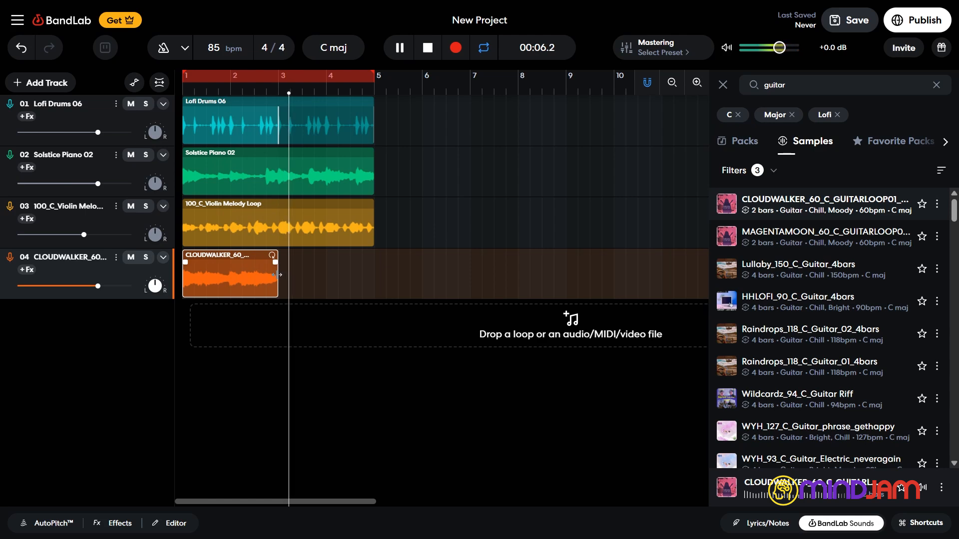
{"action": "key", "text": "space"}
Delete the CLOUDWALKER guitar track
{"action": "right_click", "coordinate": [118, 278]}
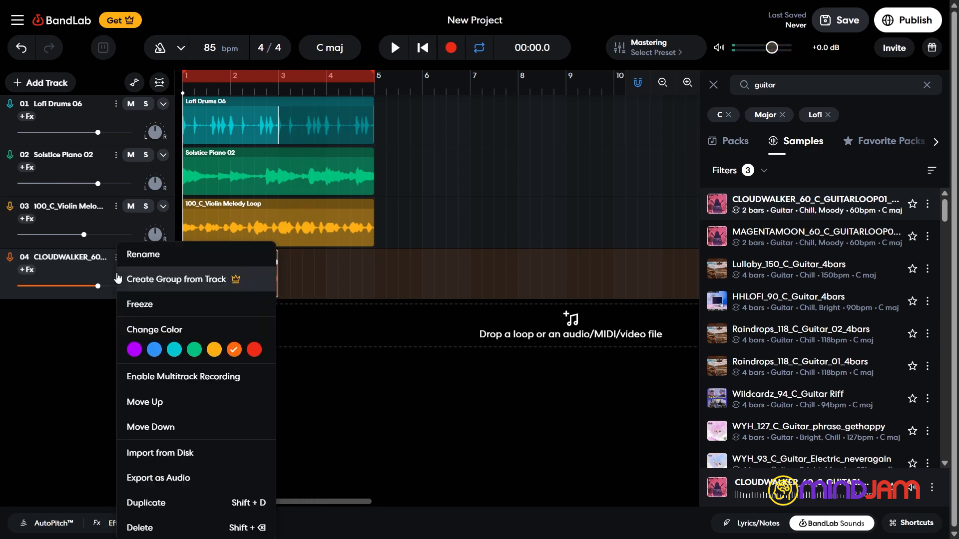
{"action": "left_click", "coordinate": [179, 529]}
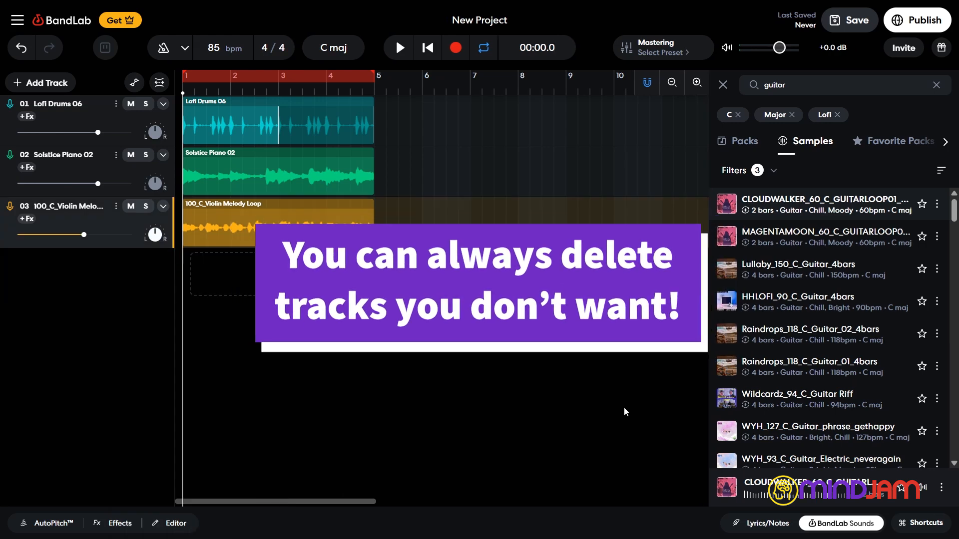
Audition Raindrops_118_C_Guitar_02_4bars and place it at bar 1 on a new track
{"action": "mouse_move", "coordinate": [737, 335]}
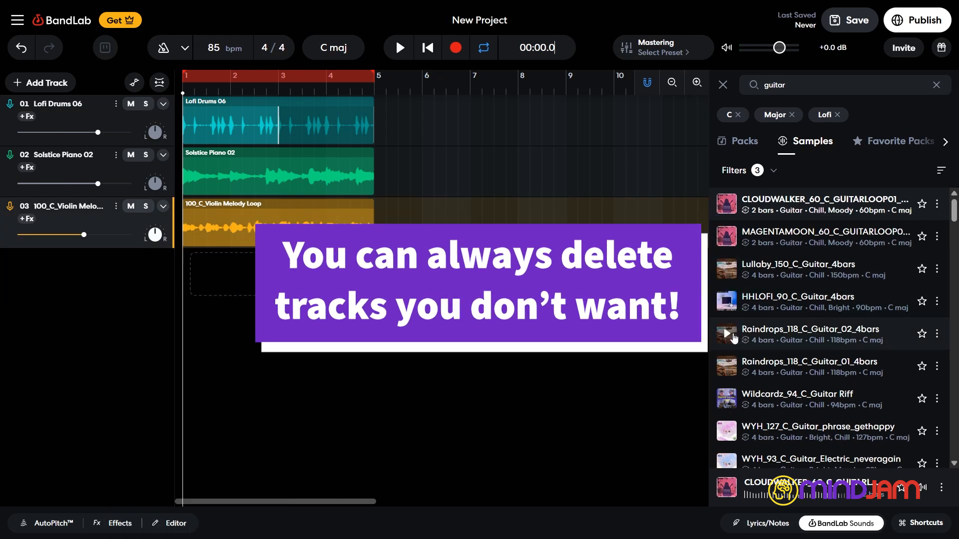
{"action": "left_click", "coordinate": [732, 335]}
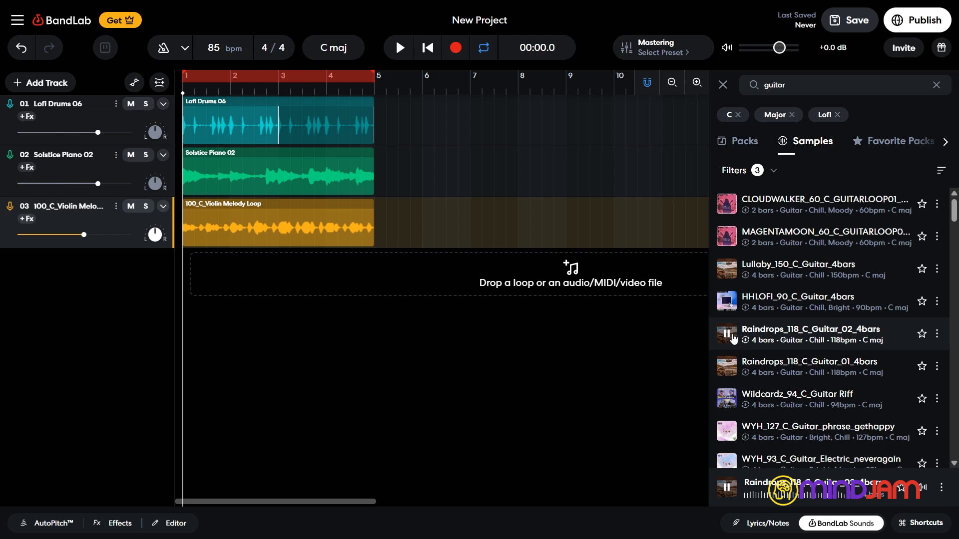
{"action": "left_click", "coordinate": [732, 338]}
{"action": "left_click_drag", "start_coordinate": [792, 336], "coordinate": [187, 263]}
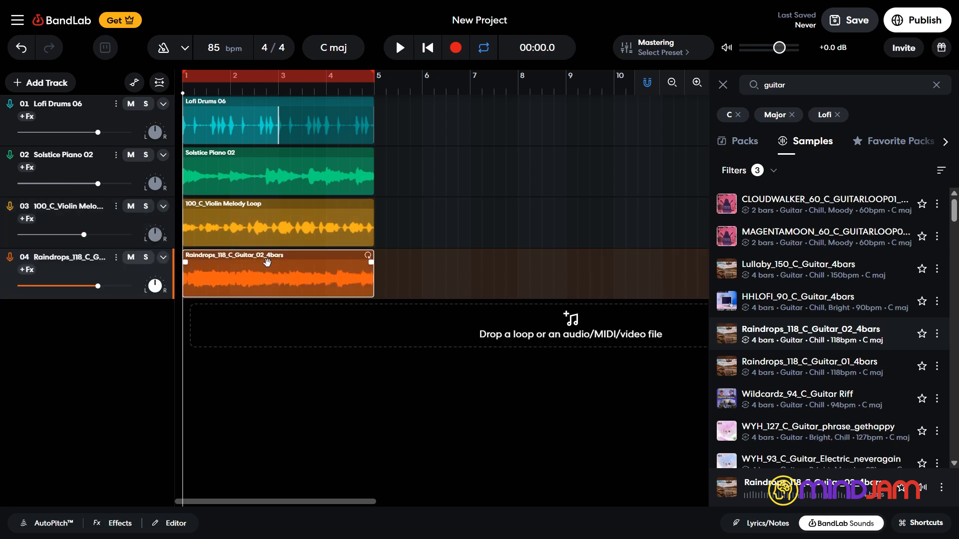
Lower the volume of the Raindrops guitar track and play back the four layered tracks
{"action": "left_click_drag", "start_coordinate": [98, 286], "coordinate": [75, 288]}
{"action": "left_click", "coordinate": [398, 47]}
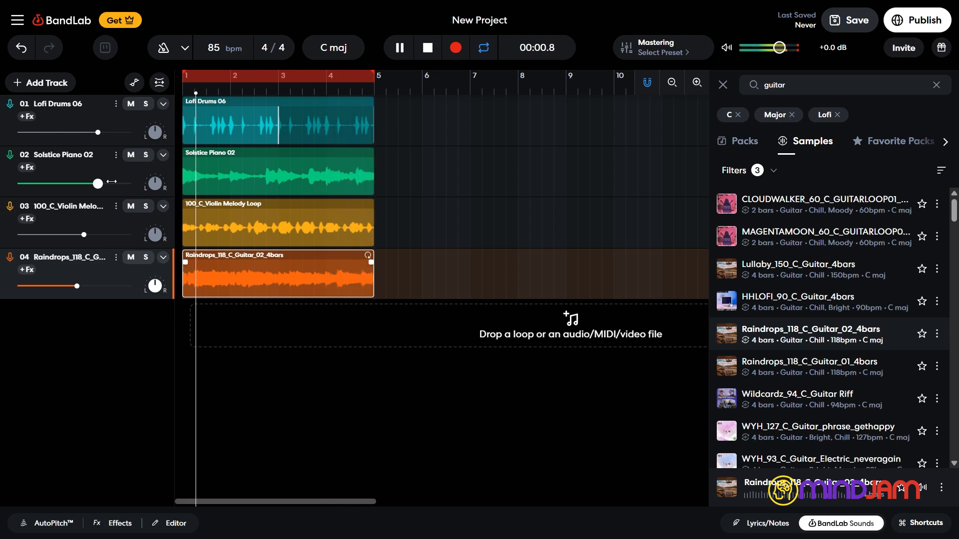
{"action": "left_click", "coordinate": [399, 45]}
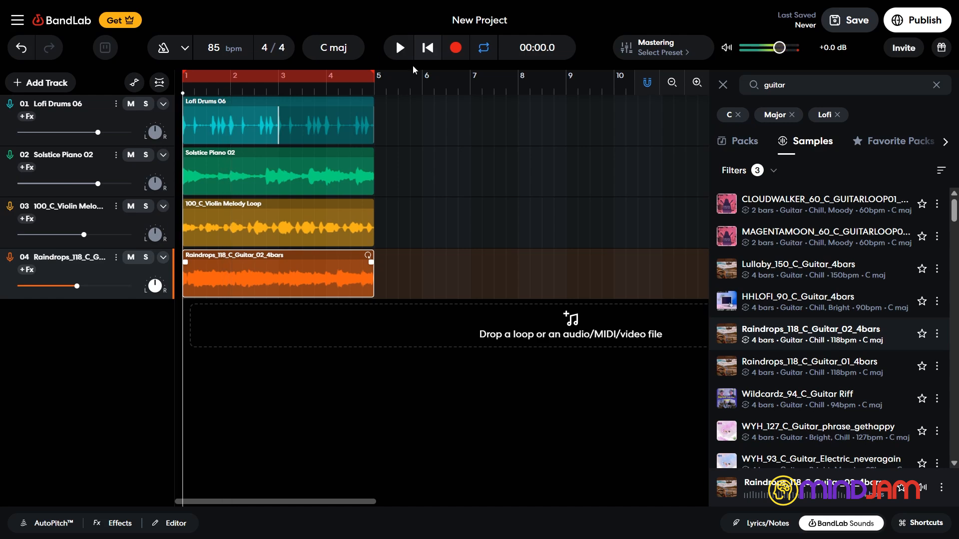
Close the sound library and add a Virtual Instruments track
{"action": "left_click", "coordinate": [842, 524]}
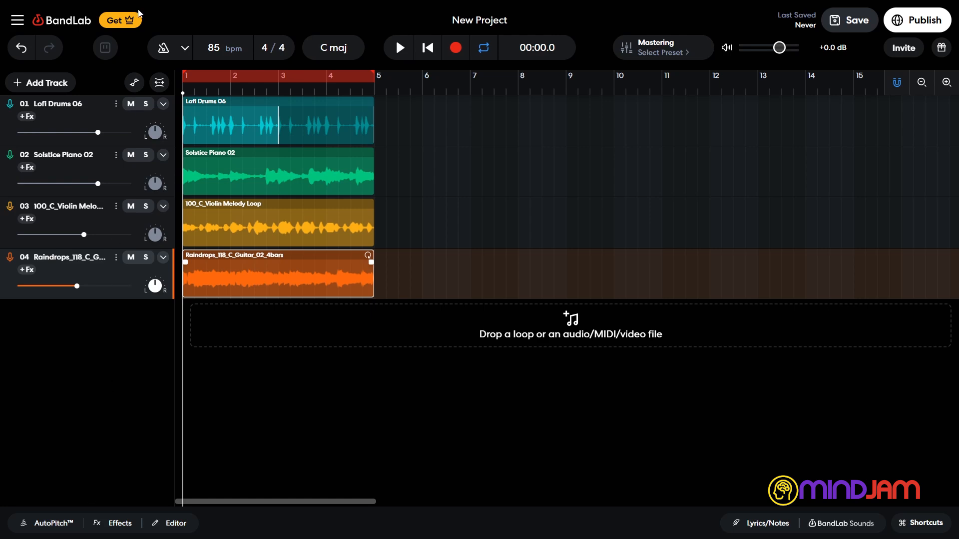
{"action": "left_click", "coordinate": [54, 84]}
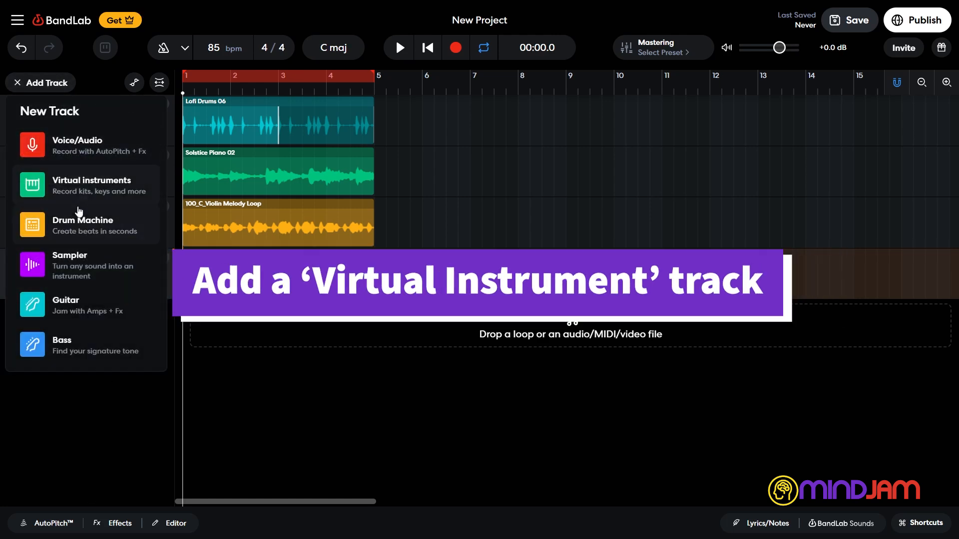
{"action": "left_click", "coordinate": [83, 189]}
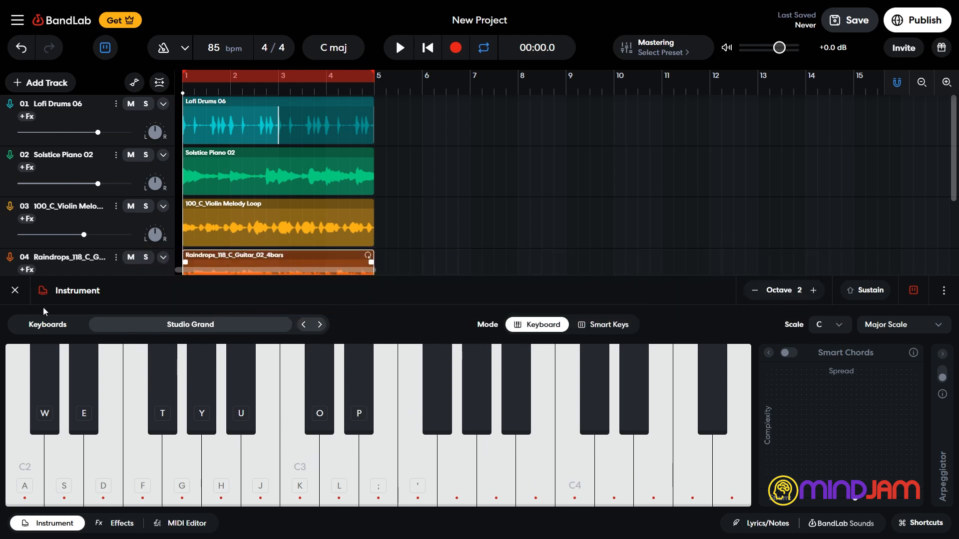
Try out single notes on the white keys of the Studio Grand keyboard
{"action": "left_click", "coordinate": [263, 483]}
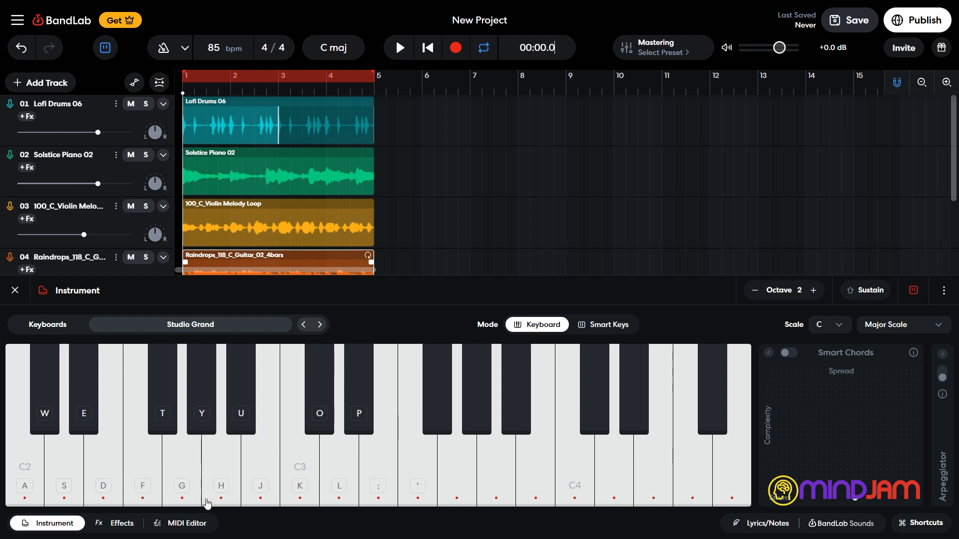
{"action": "left_click", "coordinate": [646, 494]}
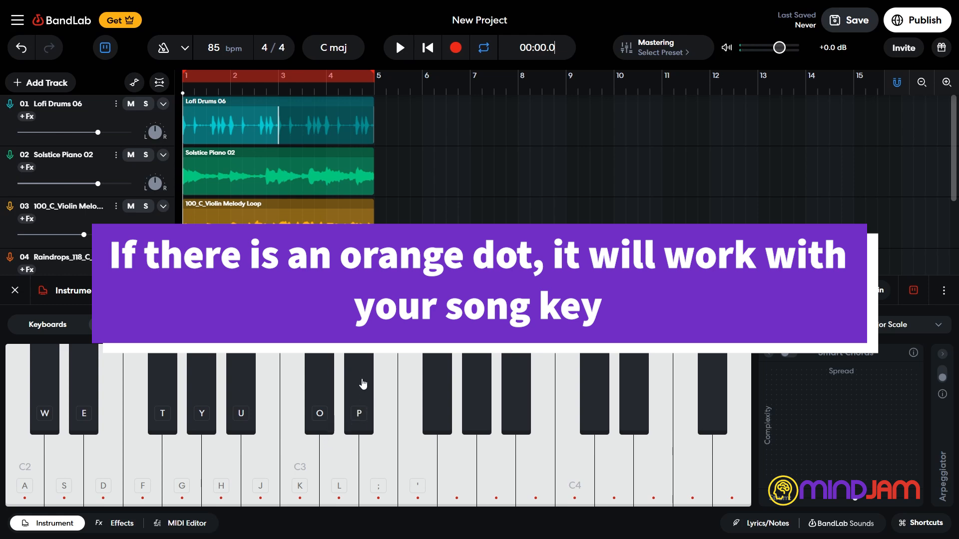
{"action": "left_click", "coordinate": [379, 467]}
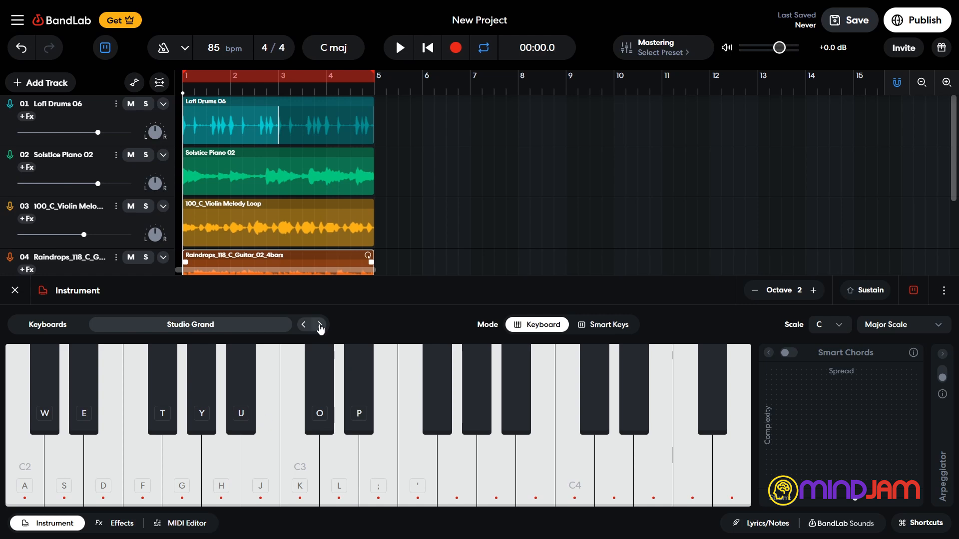
Turn on Smart Chords with the keyboard at octave 3 and try out a few chords
{"action": "left_click", "coordinate": [787, 353]}
{"action": "key", "text": "x"}
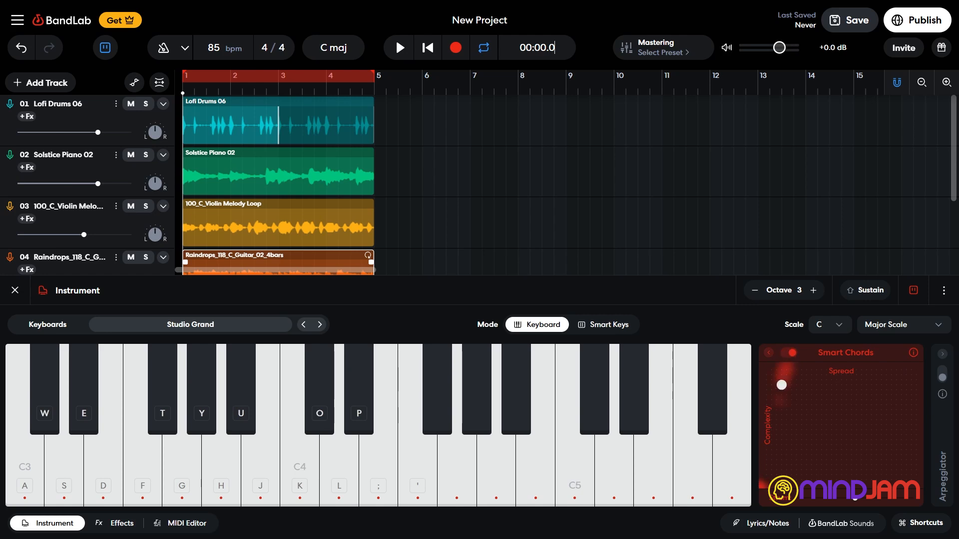
{"action": "left_click", "coordinate": [459, 471]}
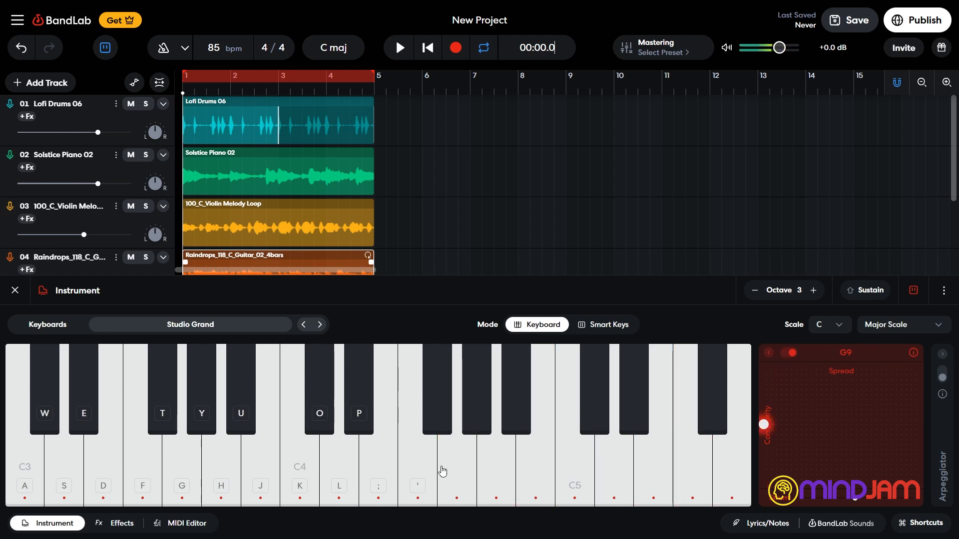
{"action": "left_click", "coordinate": [416, 470]}
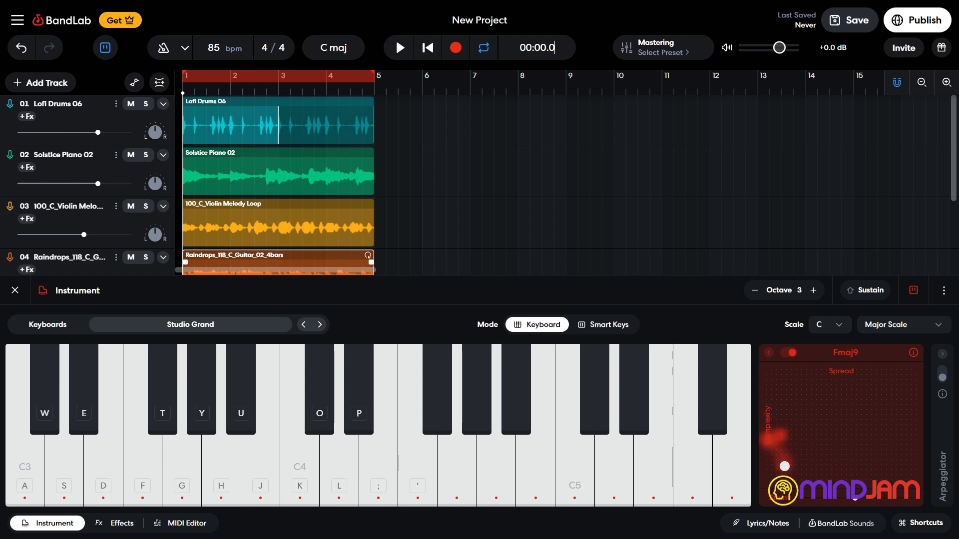
Set Smart Chords to the lowest complexity and play the Cmaj, Am, Gmaj and Fmaj chords
{"action": "left_click", "coordinate": [778, 477]}
{"action": "left_click", "coordinate": [305, 458]}
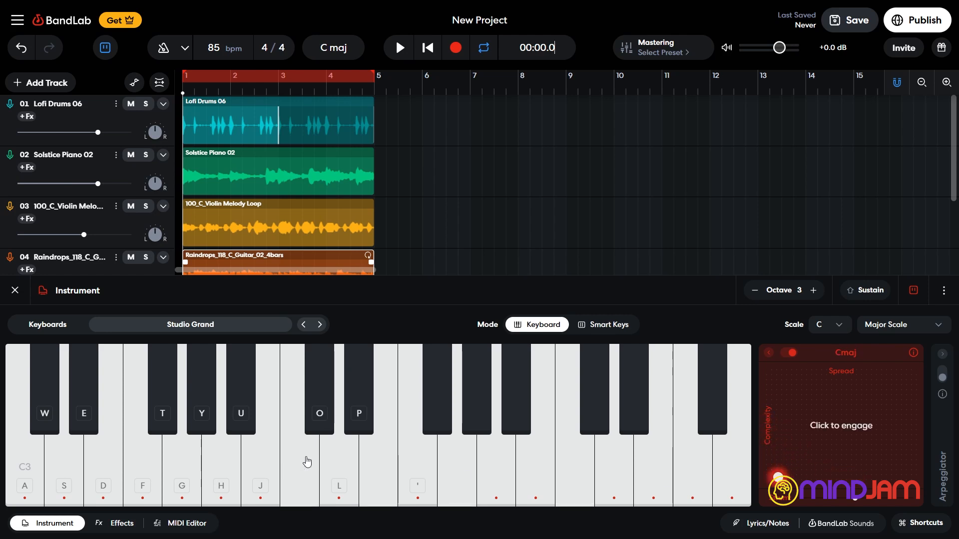
{"action": "left_click", "coordinate": [307, 461]}
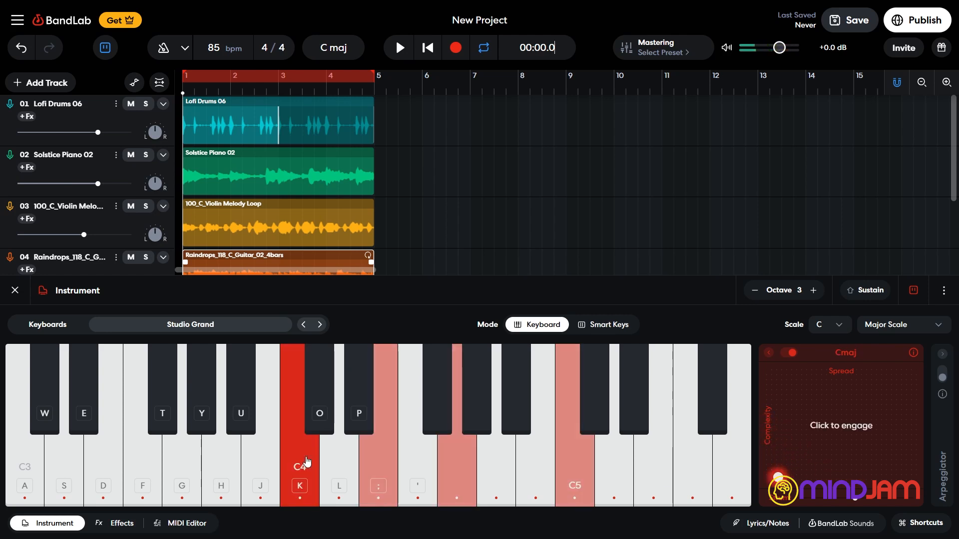
{"action": "left_click", "coordinate": [225, 468]}
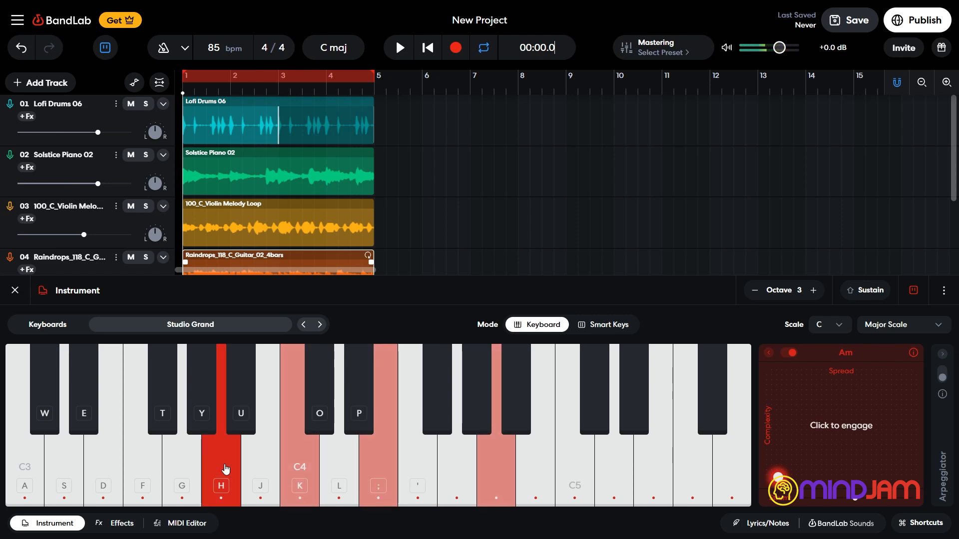
{"action": "left_click", "coordinate": [190, 469]}
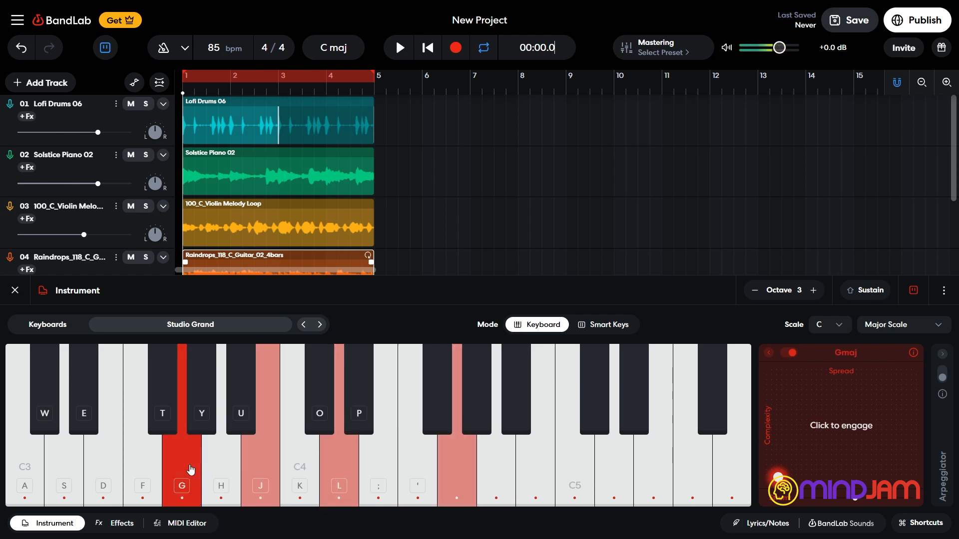
{"action": "left_click", "coordinate": [151, 470]}
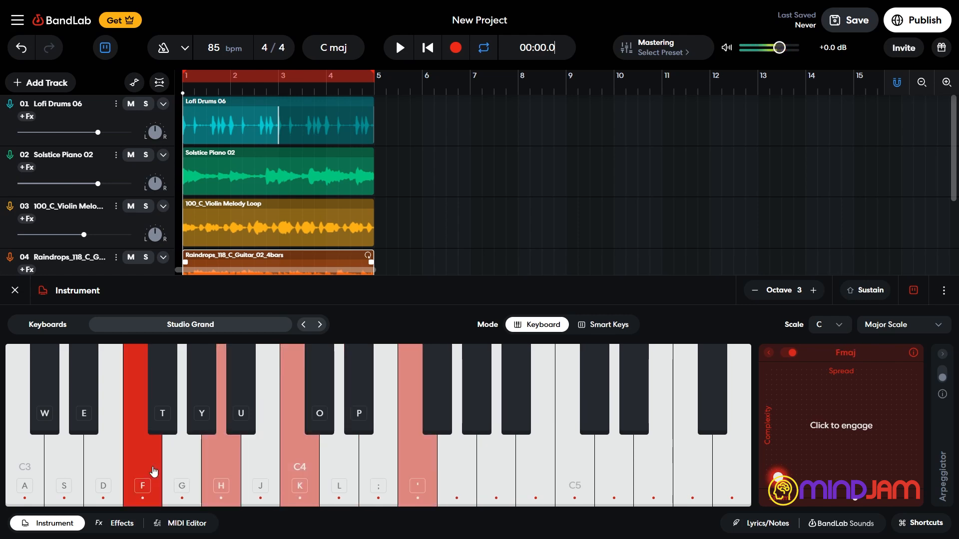
Switch the keyboard to Smart Keys mode and try out chords on its keys
{"action": "left_click", "coordinate": [614, 327]}
{"action": "left_click", "coordinate": [310, 478]}
{"action": "left_click", "coordinate": [469, 474]}
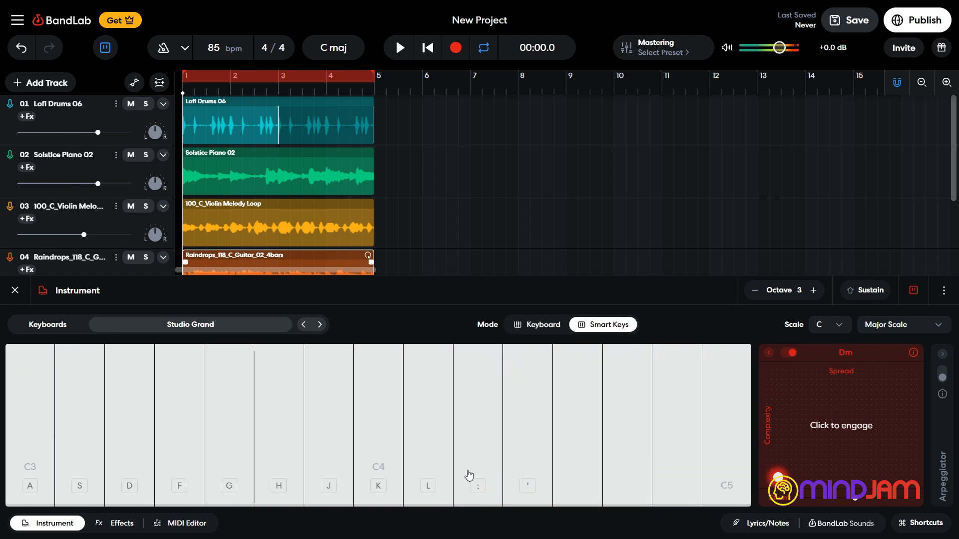
Turn off Smart Chords and try out single notes with the Smart Keys
{"action": "left_click", "coordinate": [791, 353]}
{"action": "left_click", "coordinate": [431, 431]}
{"action": "left_click", "coordinate": [524, 429]}
{"action": "left_click", "coordinate": [363, 444]}
{"action": "left_click", "coordinate": [292, 440]}
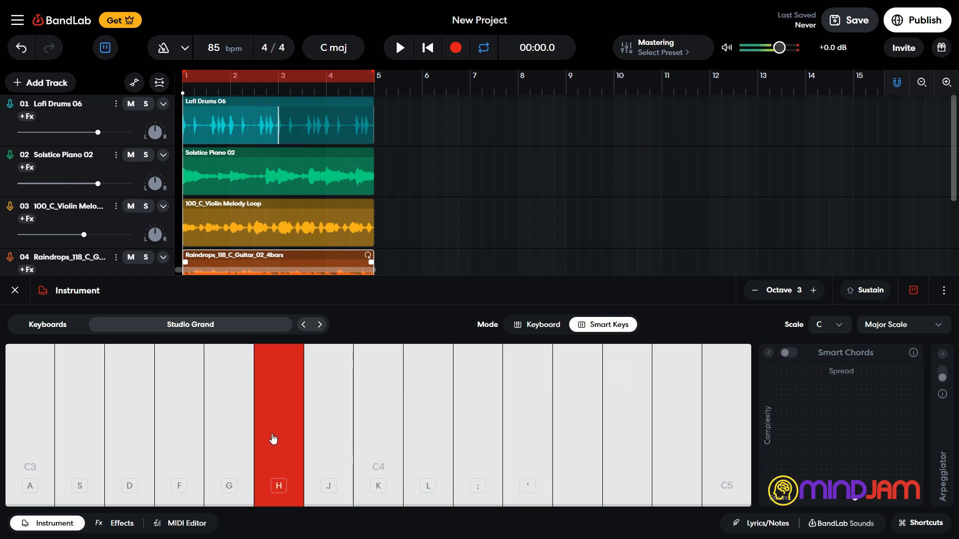
{"action": "left_click", "coordinate": [154, 440]}
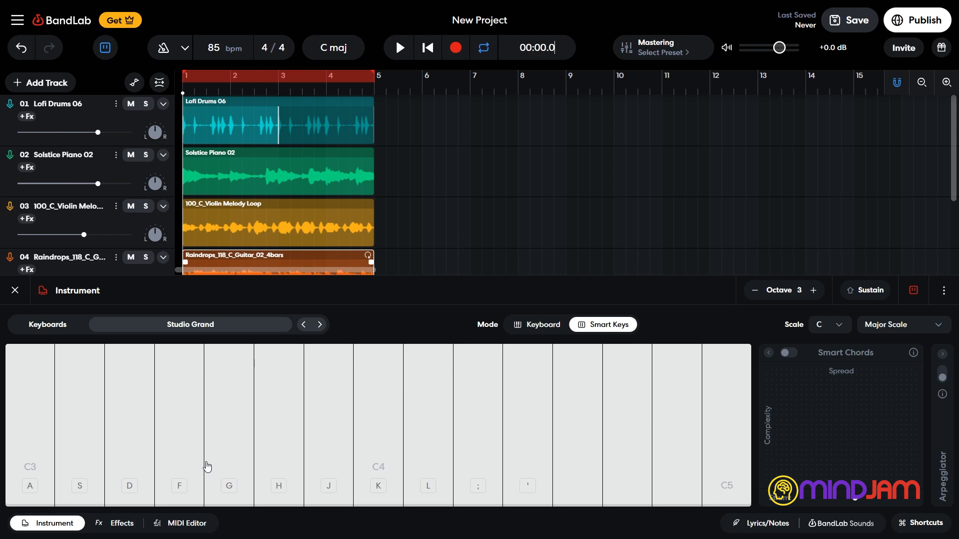
Browse and preview the Electric Basses sounds, and load Dub Bass as the track's instrument
{"action": "left_click", "coordinate": [196, 326]}
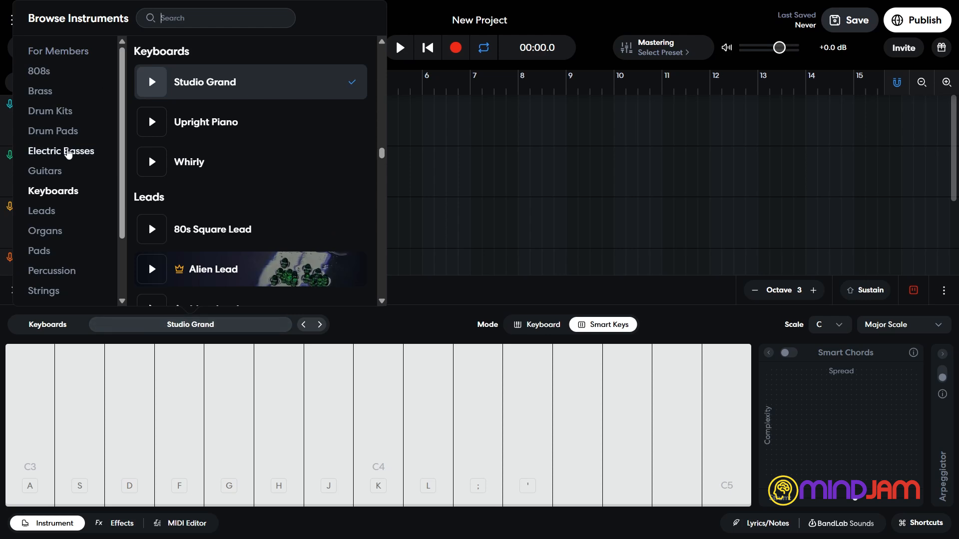
{"action": "left_click", "coordinate": [73, 152]}
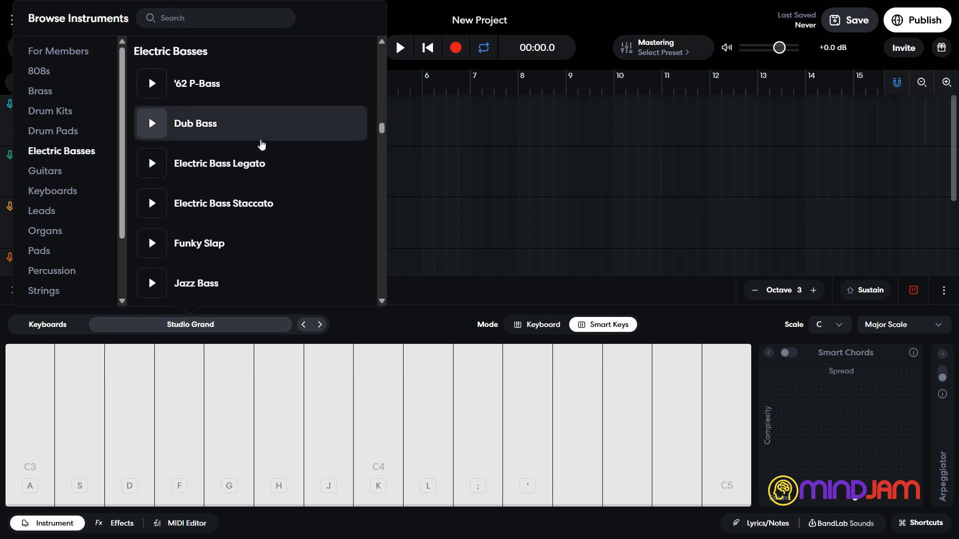
{"action": "scroll", "coordinate": [205, 140], "scroll_direction": "down", "scroll_amount": 8}
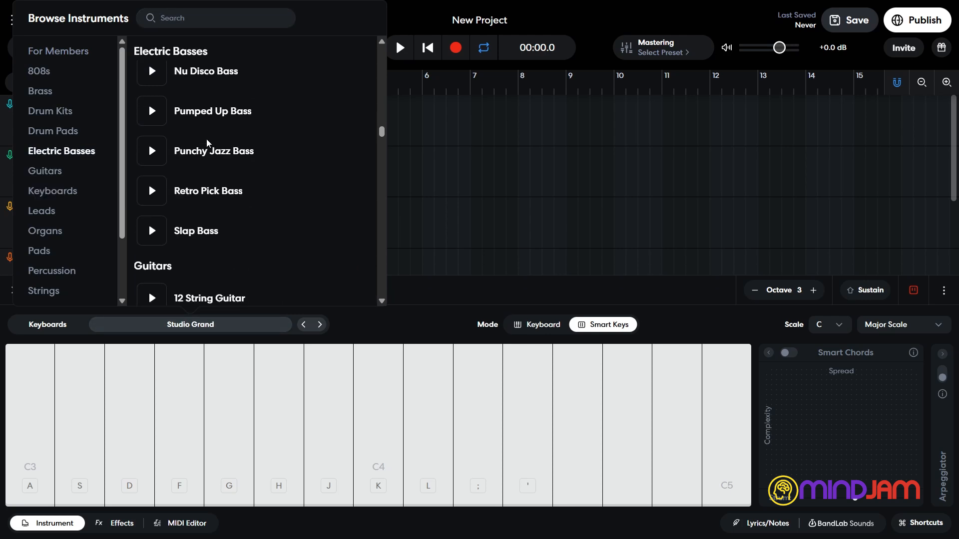
{"action": "scroll", "coordinate": [207, 144], "scroll_direction": "down", "scroll_amount": 3}
{"action": "scroll", "coordinate": [208, 144], "scroll_direction": "up", "scroll_amount": 5}
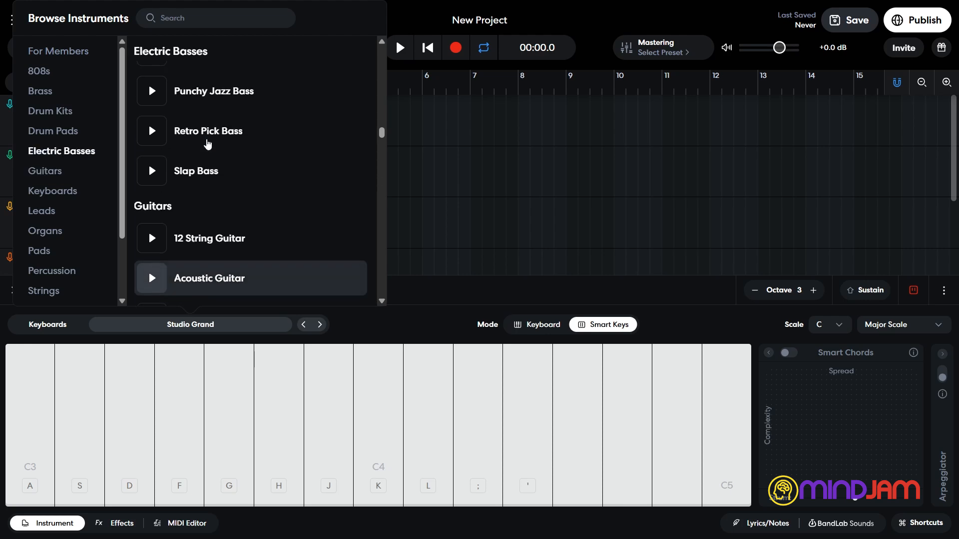
{"action": "scroll", "coordinate": [207, 143], "scroll_direction": "up", "scroll_amount": 3}
{"action": "scroll", "coordinate": [185, 150], "scroll_direction": "up", "scroll_amount": 2}
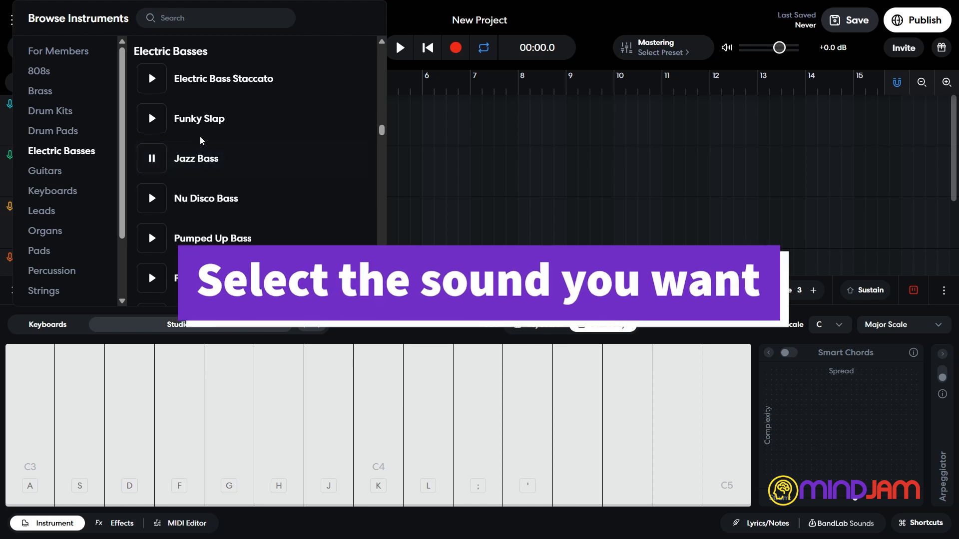
{"action": "left_click", "coordinate": [151, 239]}
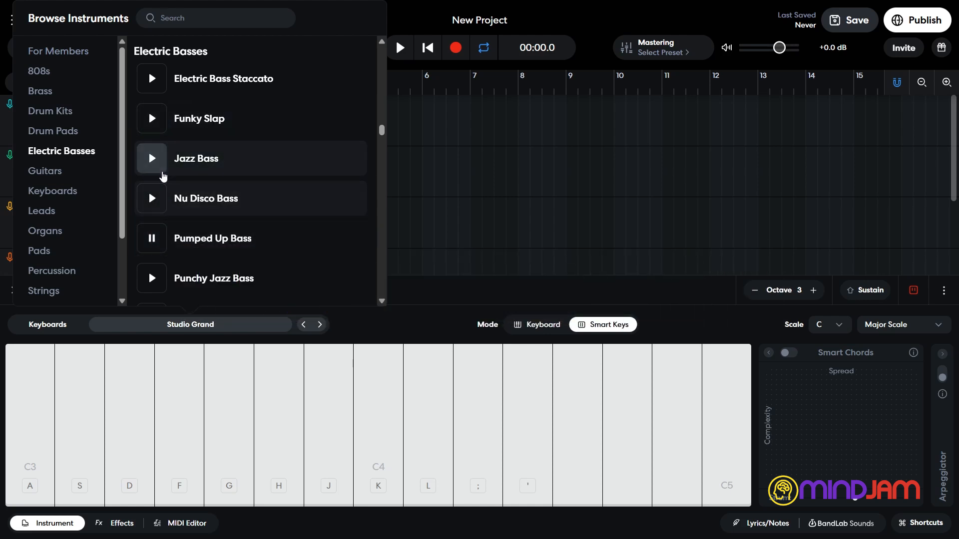
{"action": "scroll", "coordinate": [168, 155], "scroll_direction": "up", "scroll_amount": 3}
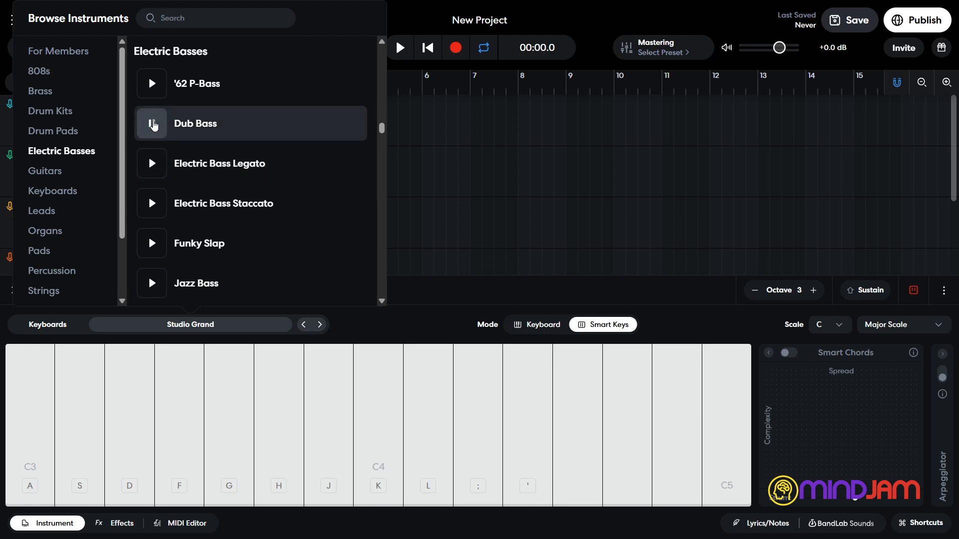
{"action": "left_click", "coordinate": [268, 129]}
{"action": "left_click", "coordinate": [442, 307]}
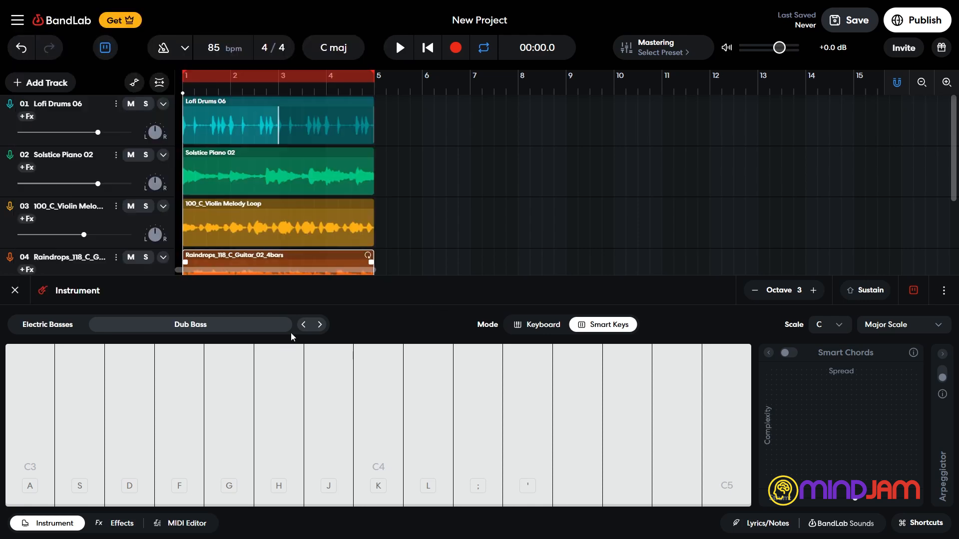
Open the Instrument track in the MIDI Editor and turn on Smart View for the C Major Scale
{"action": "scroll", "coordinate": [316, 154], "scroll_direction": "down", "scroll_amount": 2}
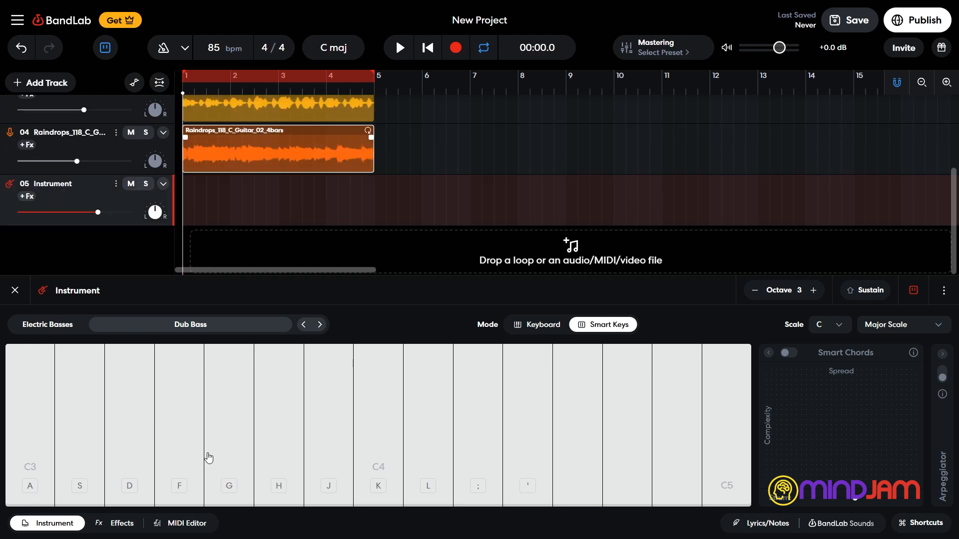
{"action": "left_click", "coordinate": [164, 525]}
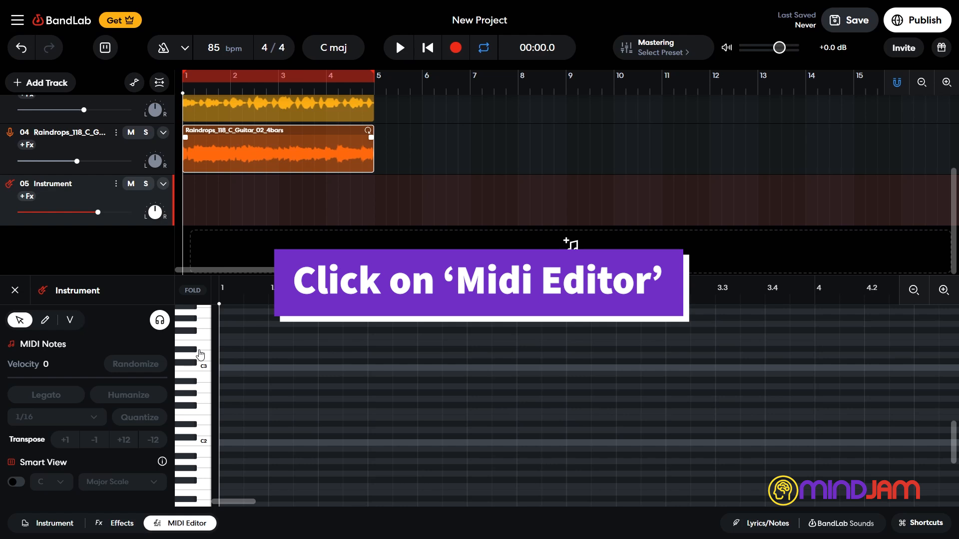
{"action": "left_click", "coordinate": [208, 368]}
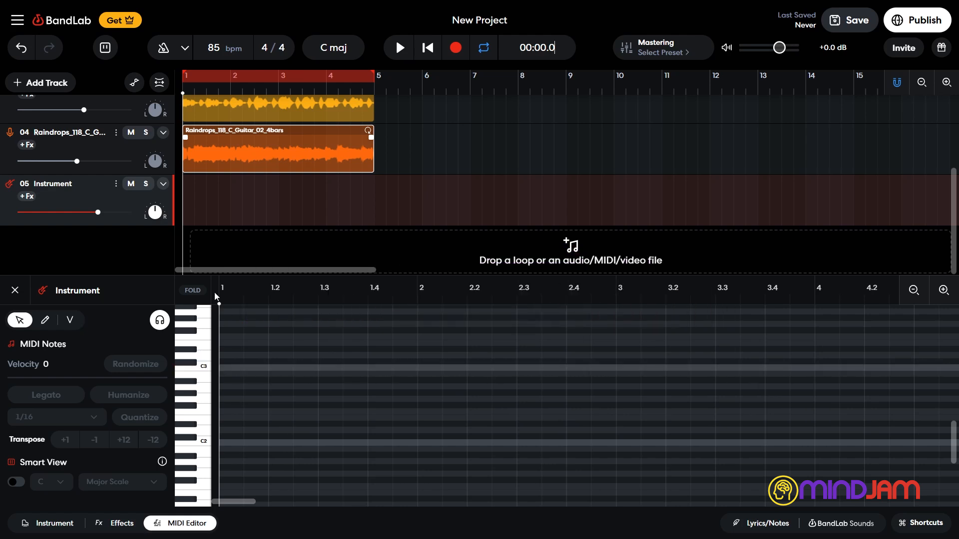
{"action": "left_click", "coordinate": [160, 320]}
{"action": "left_click", "coordinate": [159, 320]}
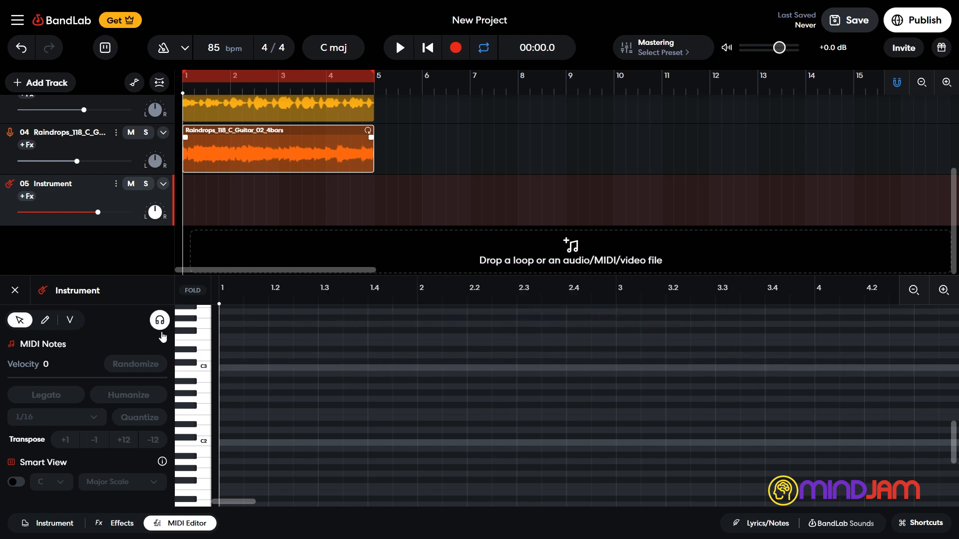
{"action": "left_click", "coordinate": [16, 484]}
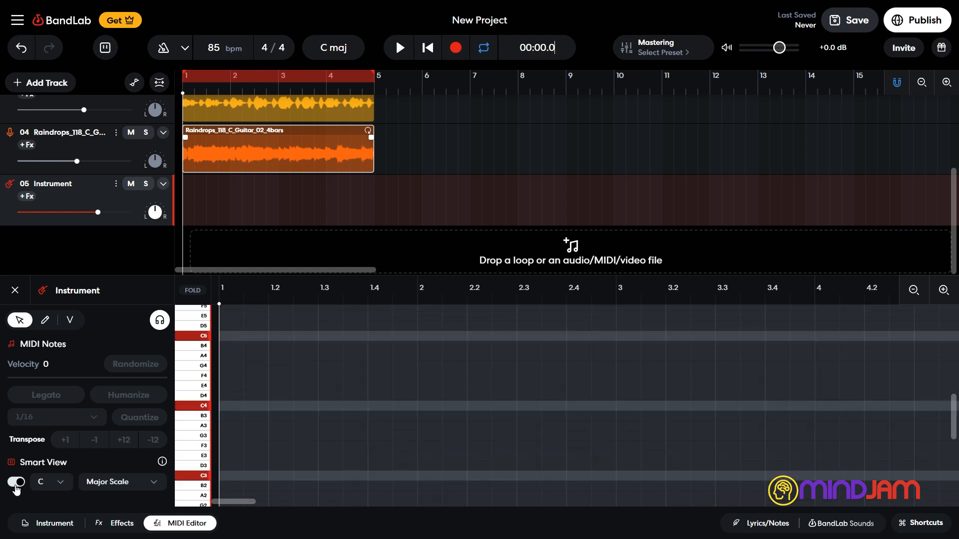
Add a C3 note at the start of bar 1, lengthen it to two beats and play it back
{"action": "double_click", "coordinate": [224, 476]}
{"action": "left_click_drag", "start_coordinate": [231, 476], "coordinate": [314, 483]}
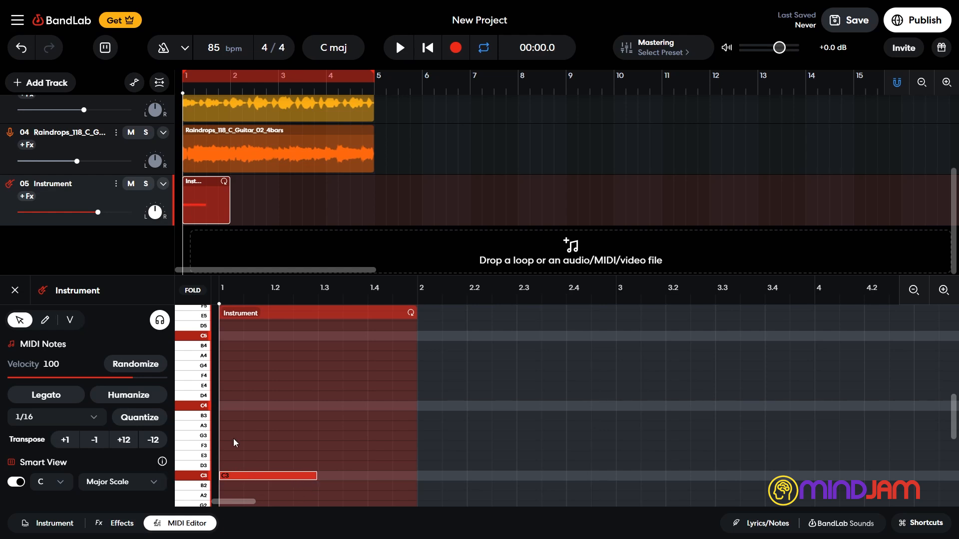
{"action": "key", "text": "space"}
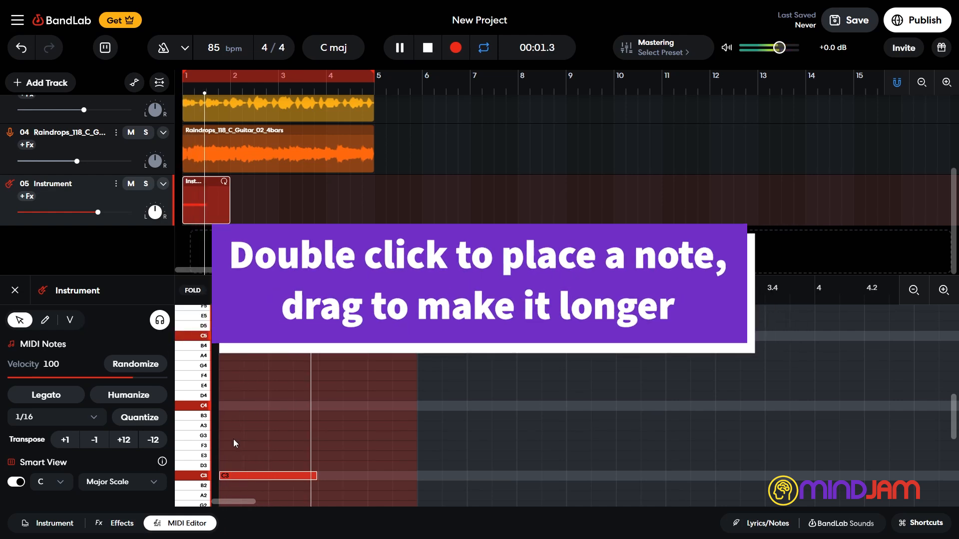
{"action": "key", "text": "space"}
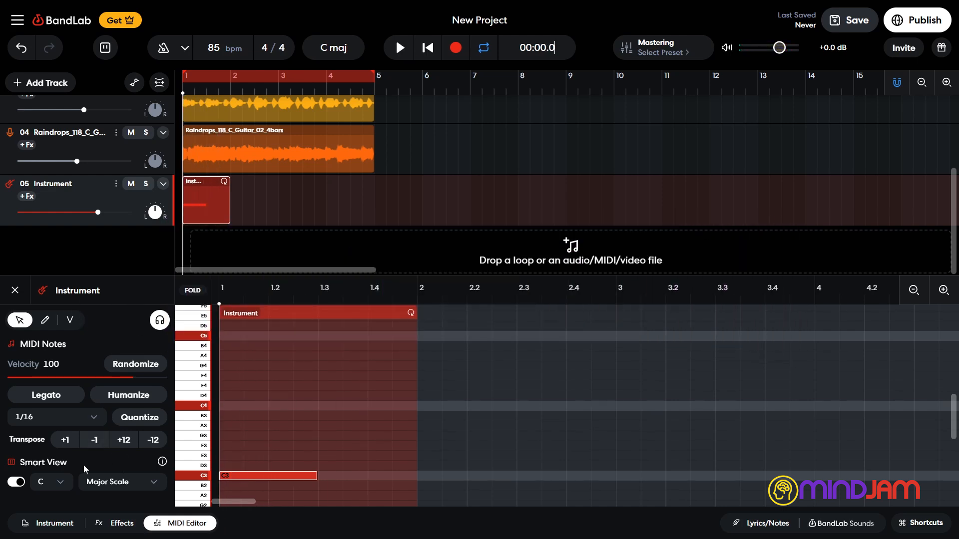
Lower the two-beat C3 note at the start of bar 1 to C1
{"action": "left_click", "coordinate": [56, 525]}
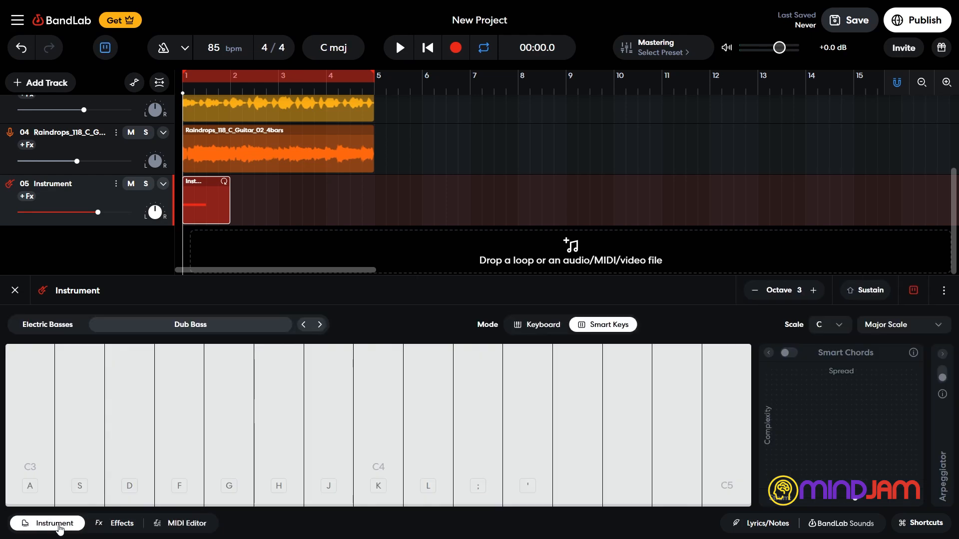
{"action": "left_click", "coordinate": [182, 525]}
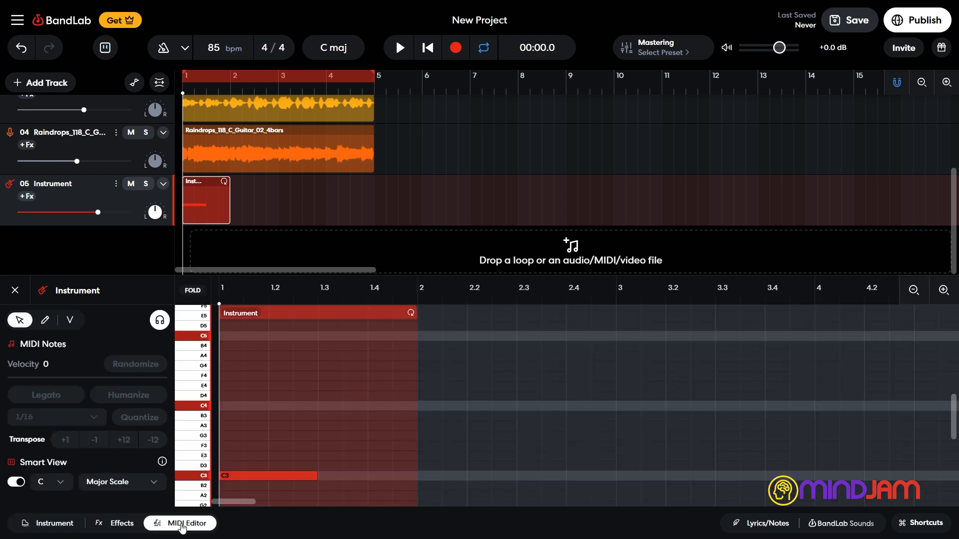
{"action": "scroll", "coordinate": [253, 459], "scroll_direction": "down", "scroll_amount": 5}
{"action": "scroll", "coordinate": [254, 456], "scroll_direction": "up", "scroll_amount": 2}
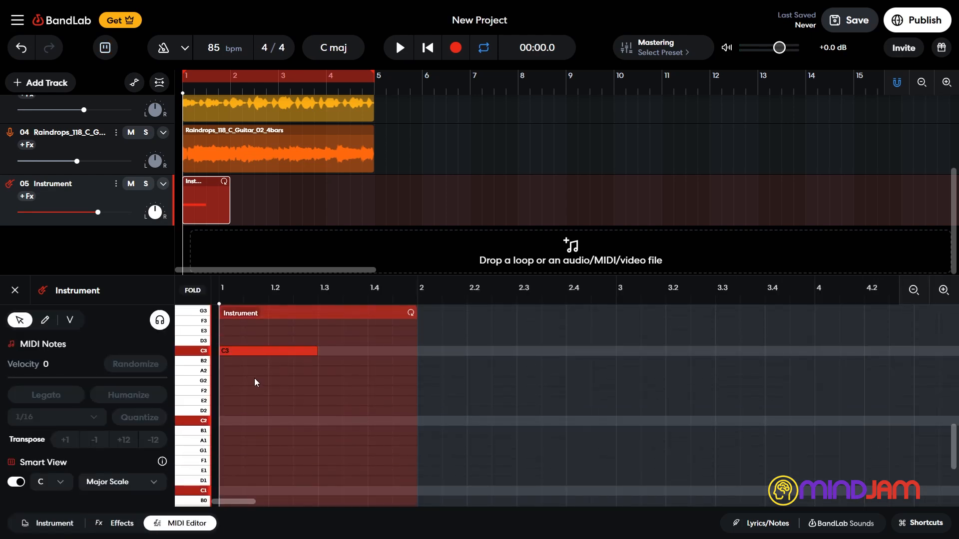
{"action": "left_click_drag", "start_coordinate": [242, 350], "coordinate": [240, 492]}
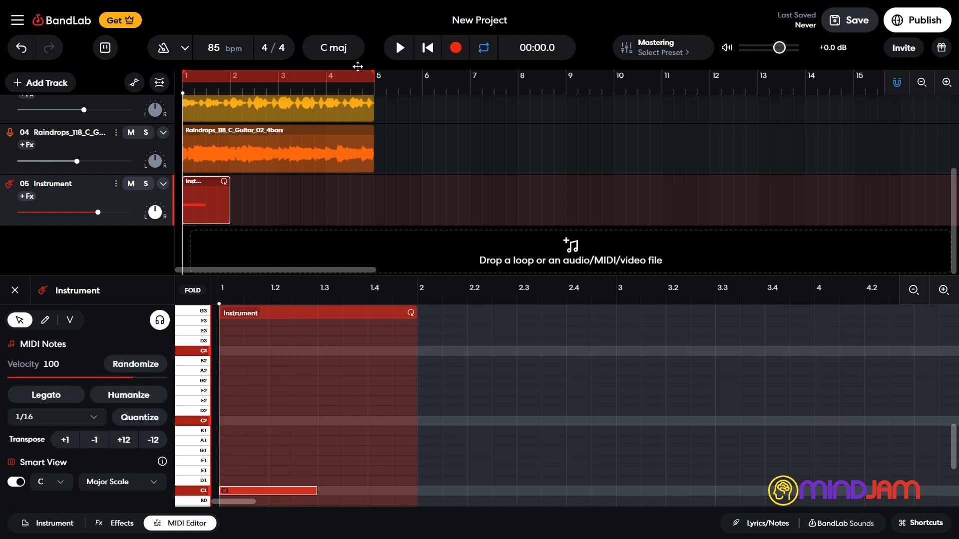
Solo the Instrument track and audition its bass note, raising the note to C2 and playing it again
{"action": "left_click", "coordinate": [146, 184]}
{"action": "left_click", "coordinate": [400, 48]}
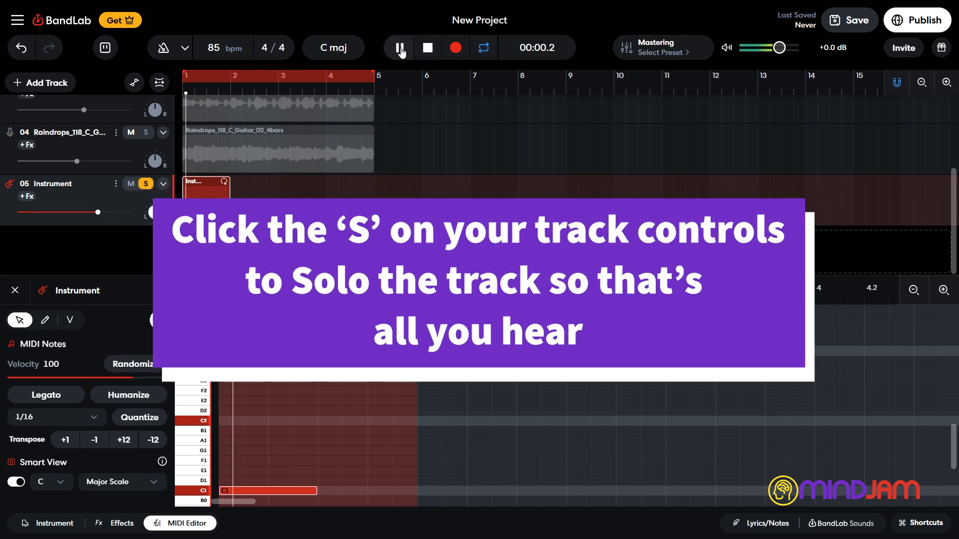
{"action": "left_click", "coordinate": [427, 48]}
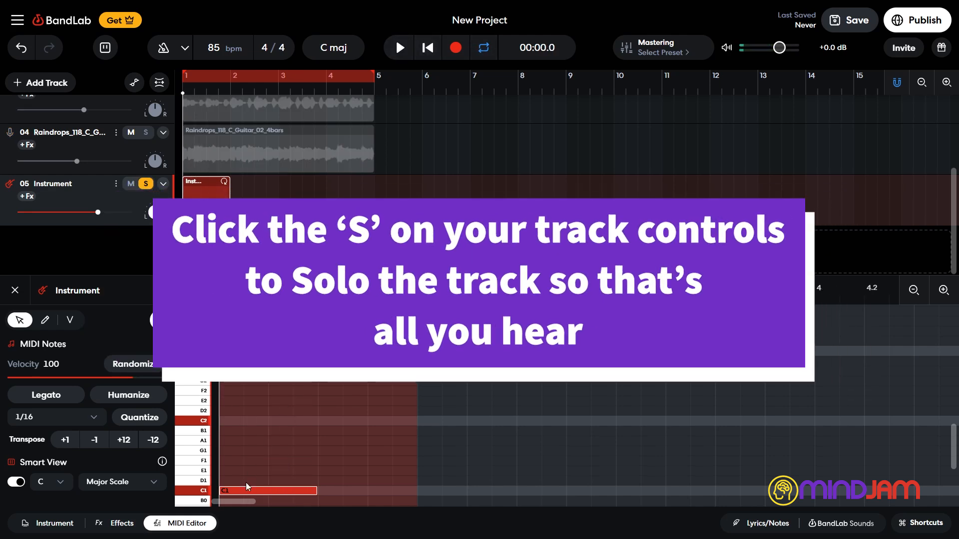
{"action": "left_click_drag", "start_coordinate": [246, 493], "coordinate": [244, 423]}
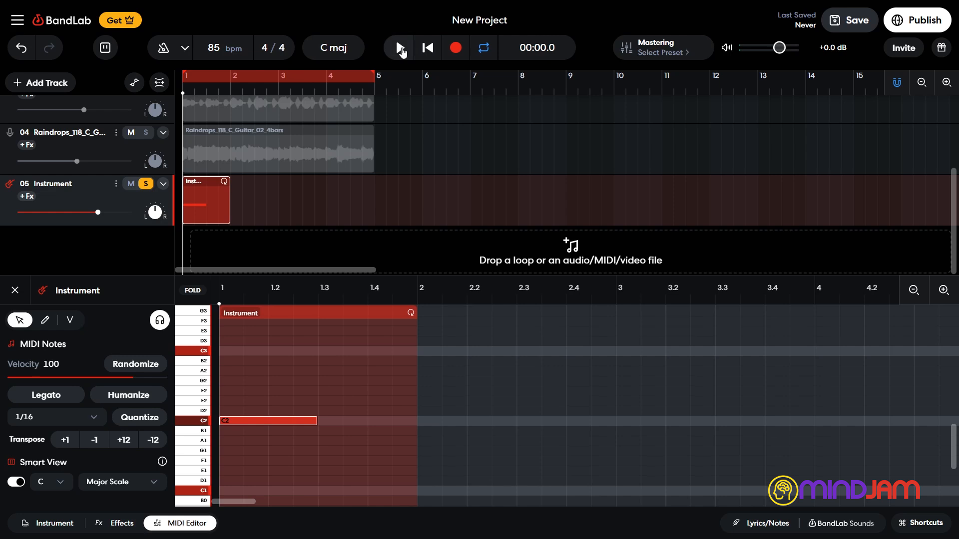
{"action": "left_click", "coordinate": [401, 48]}
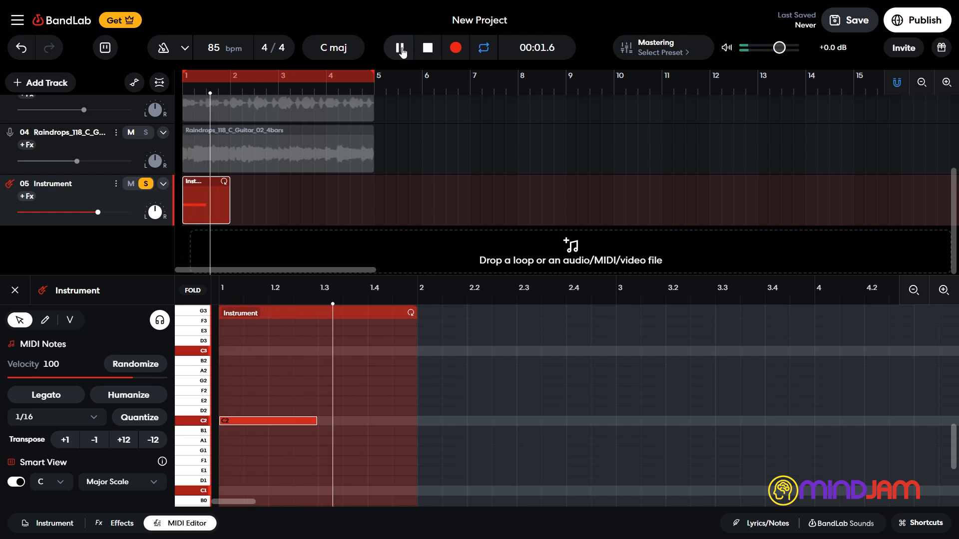
{"action": "left_click", "coordinate": [427, 48]}
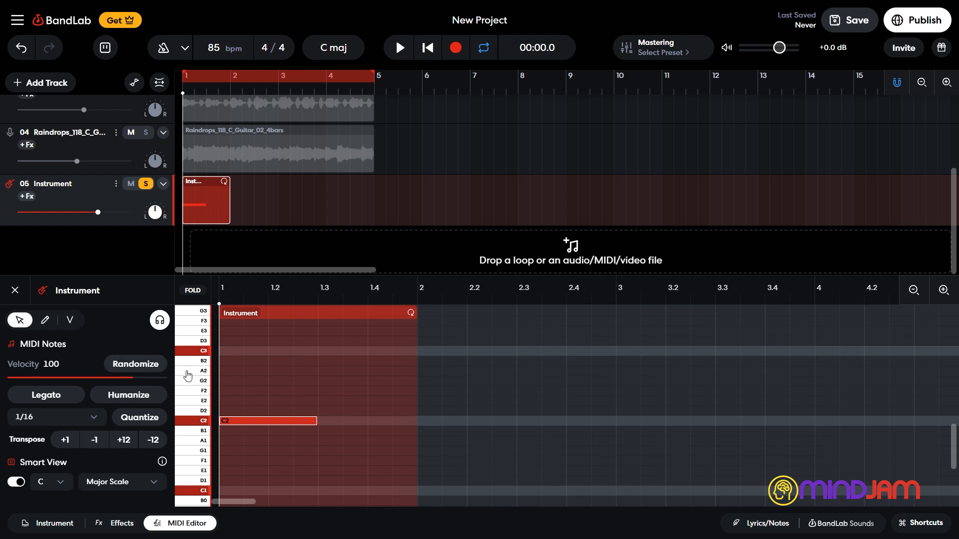
Add two-beat A1, D2 and A2 notes after the C2 note to fill two bars, and play back the bass line
{"action": "double_click", "coordinate": [329, 443]}
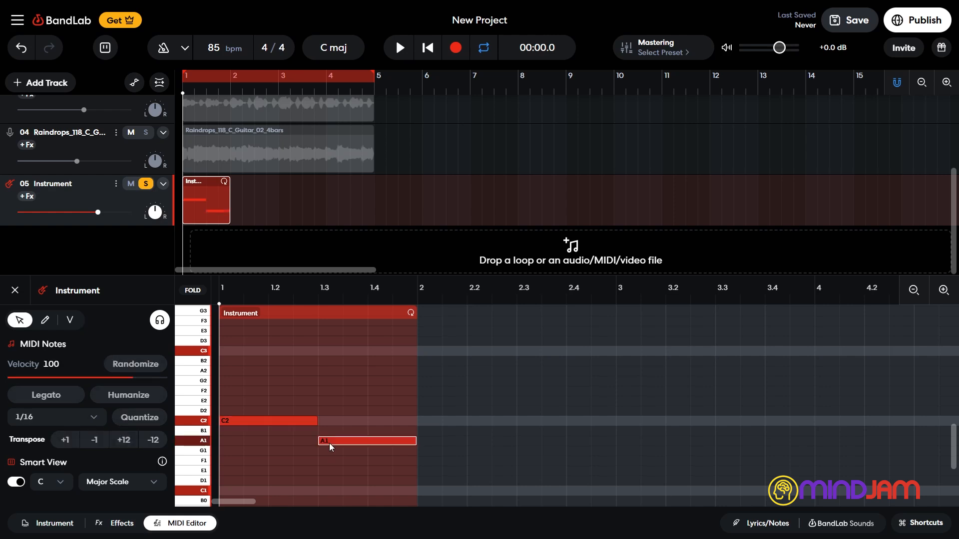
{"action": "double_click", "coordinate": [444, 404]}
{"action": "left_click_drag", "start_coordinate": [479, 406], "coordinate": [458, 414]}
{"action": "double_click", "coordinate": [542, 374]}
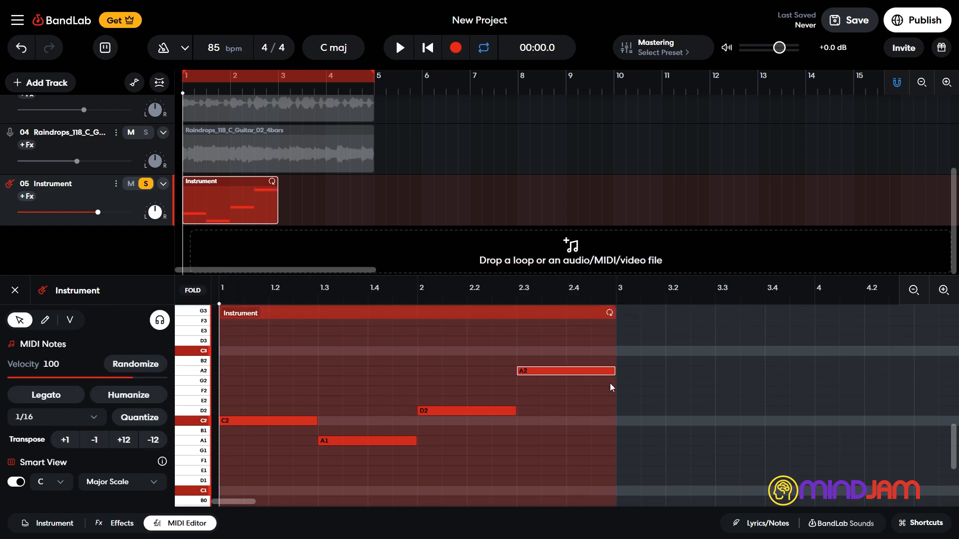
{"action": "key", "text": "space"}
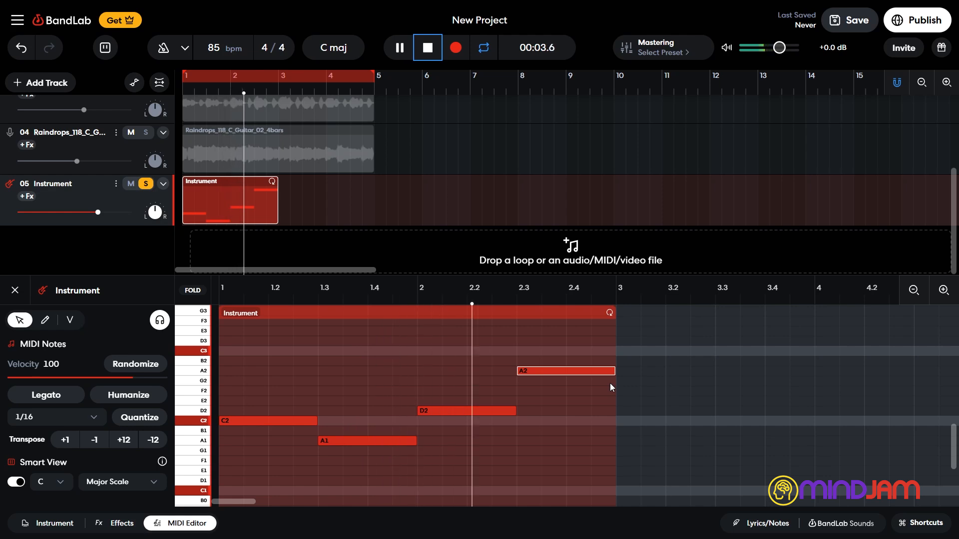
{"action": "key", "text": "space"}
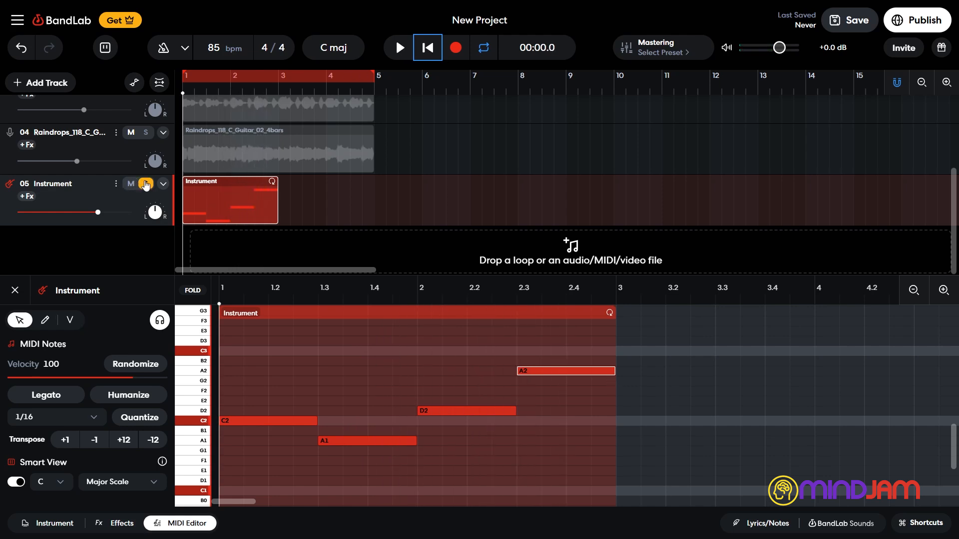
Turn off solo on the Instrument track and play the bass line together with the other tracks
{"action": "left_click", "coordinate": [146, 184]}
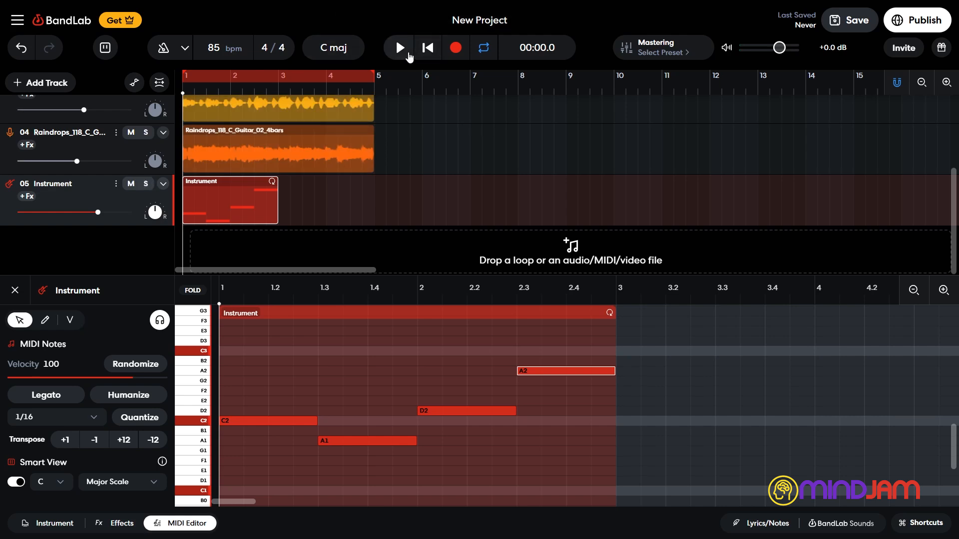
{"action": "left_click", "coordinate": [406, 53]}
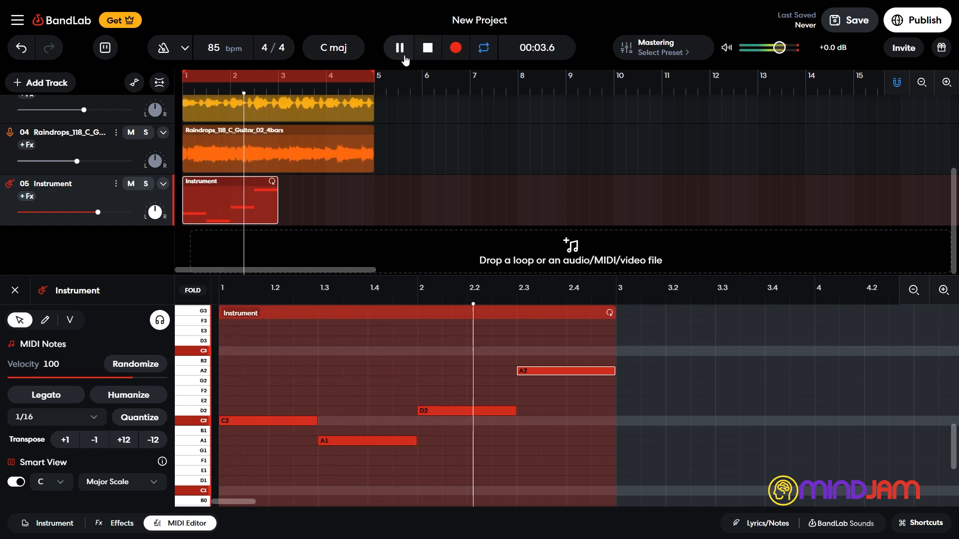
{"action": "left_click", "coordinate": [430, 51]}
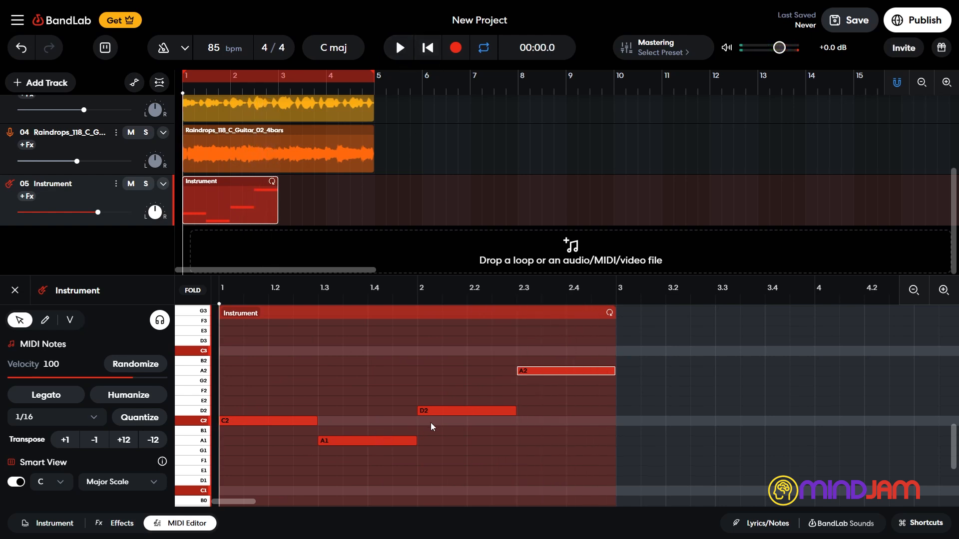
Fill bar 1 of the bass line with four one-beat C2 notes, replacing the two-beat notes, and play the song back
{"action": "left_click", "coordinate": [448, 408]}
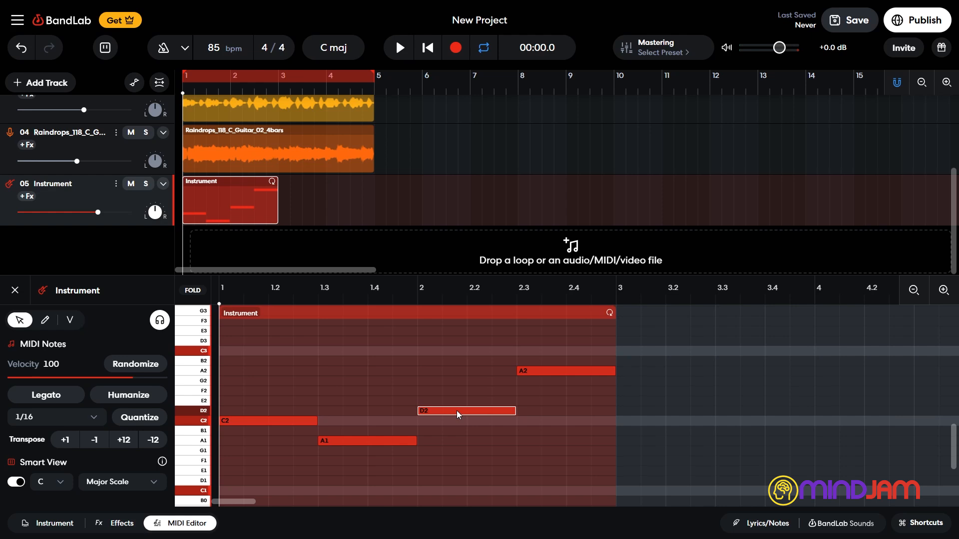
{"action": "left_click_drag", "start_coordinate": [379, 442], "coordinate": [372, 421]}
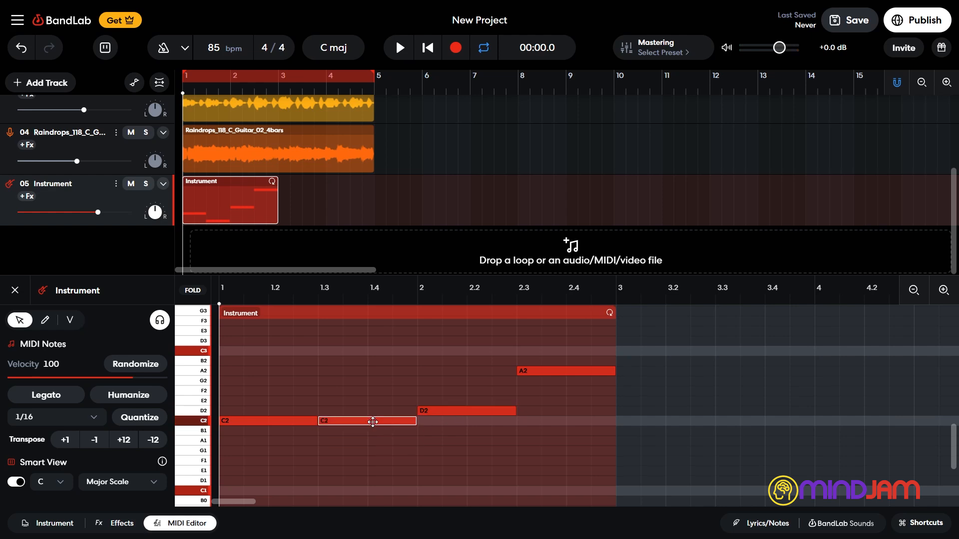
{"action": "left_click", "coordinate": [312, 420]}
{"action": "left_click_drag", "start_coordinate": [313, 420], "coordinate": [263, 421]}
{"action": "left_click_drag", "start_coordinate": [364, 421], "coordinate": [317, 424]}
{"action": "double_click", "coordinate": [333, 421]}
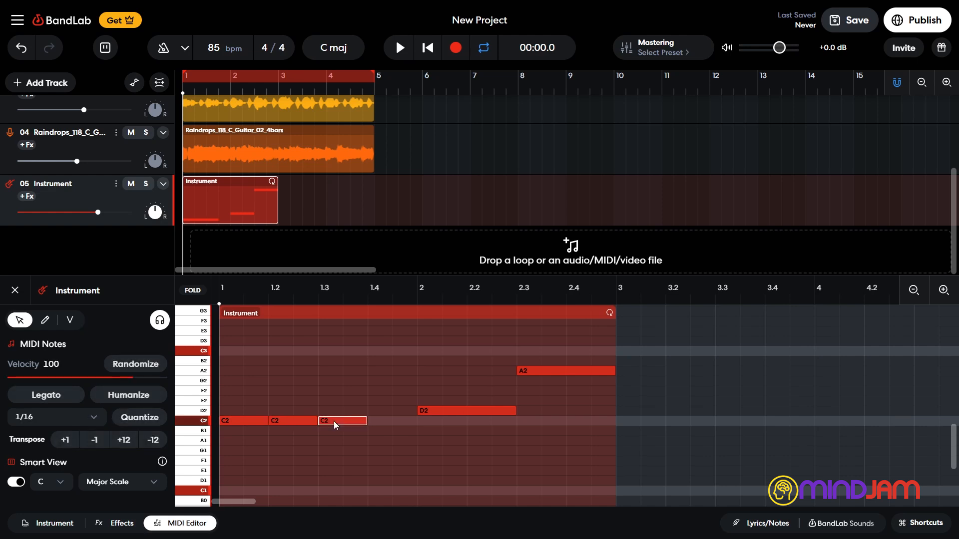
{"action": "left_click", "coordinate": [376, 418]}
{"action": "double_click", "coordinate": [376, 420]}
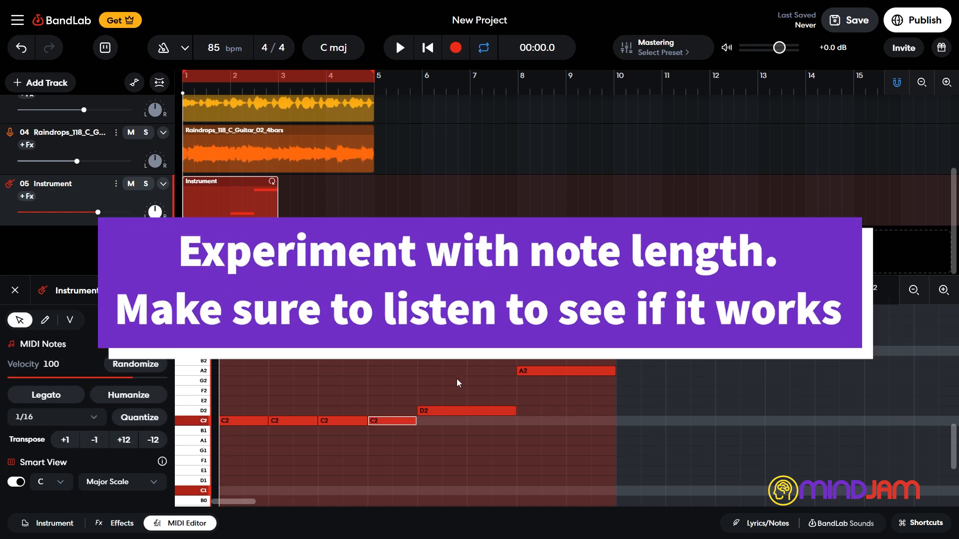
{"action": "left_click", "coordinate": [400, 47]}
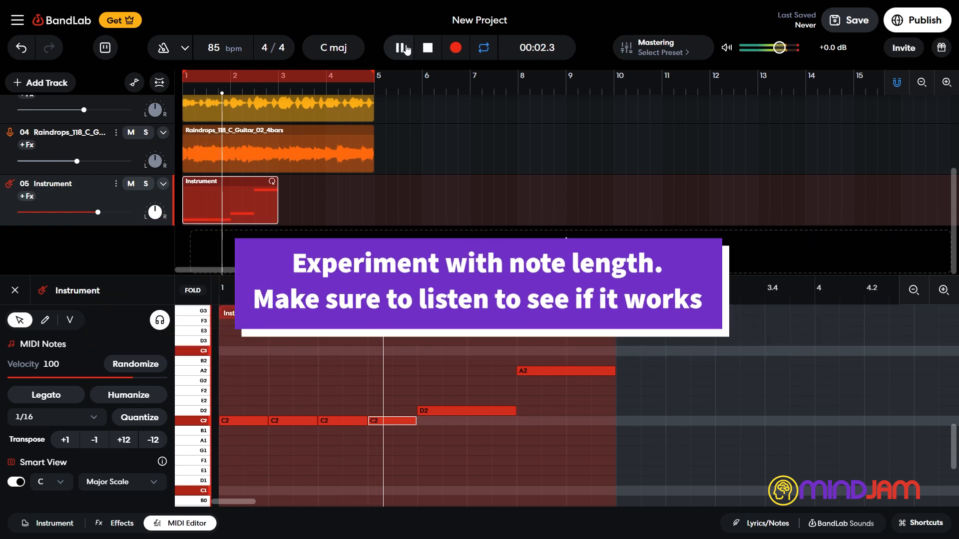
{"action": "left_click", "coordinate": [428, 48]}
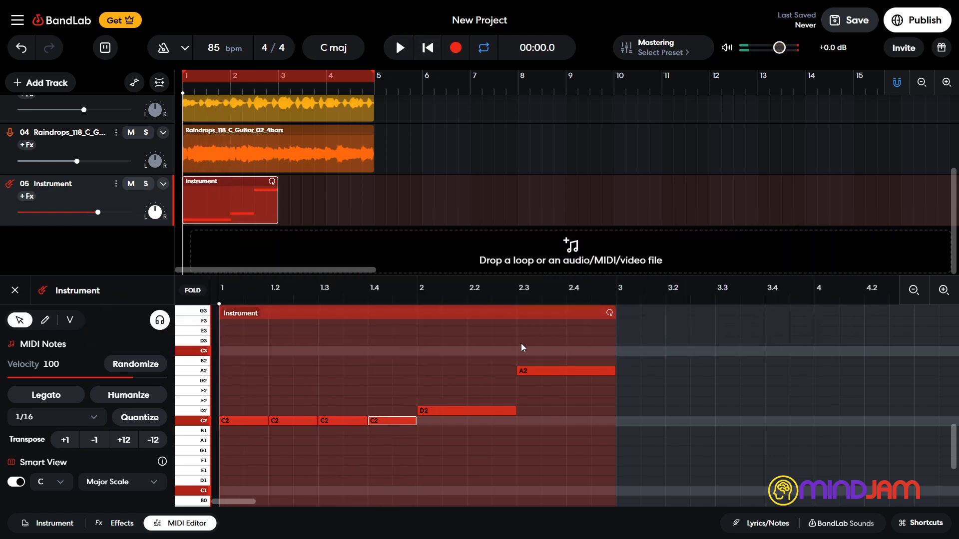
Turn bar 2 of the bass line into four one-beat G1 notes and play the song back
{"action": "left_click_drag", "start_coordinate": [437, 411], "coordinate": [428, 457]}
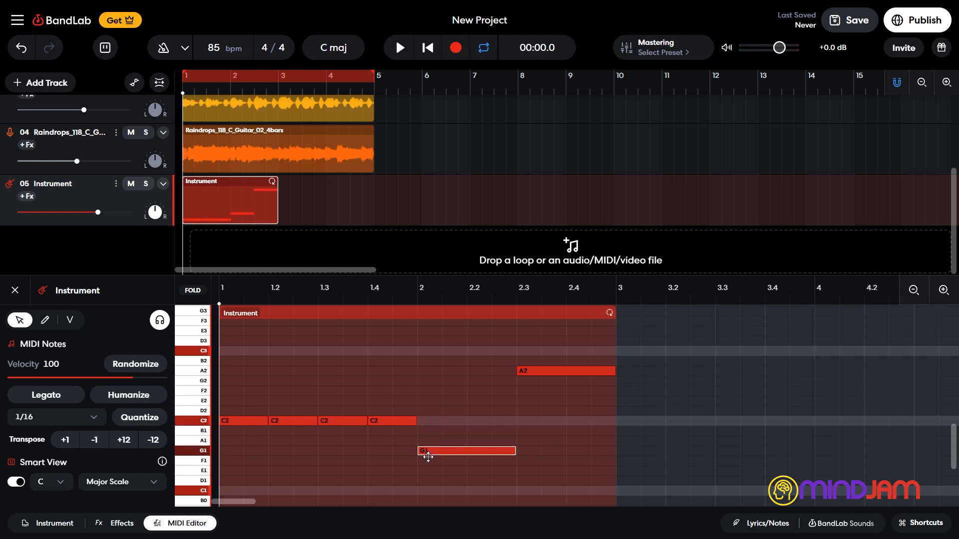
{"action": "left_click_drag", "start_coordinate": [515, 455], "coordinate": [463, 458]}
{"action": "left_click_drag", "start_coordinate": [535, 370], "coordinate": [485, 450]}
{"action": "left_click_drag", "start_coordinate": [564, 451], "coordinate": [514, 454]}
{"action": "double_click", "coordinate": [528, 451]}
{"action": "double_click", "coordinate": [580, 448]}
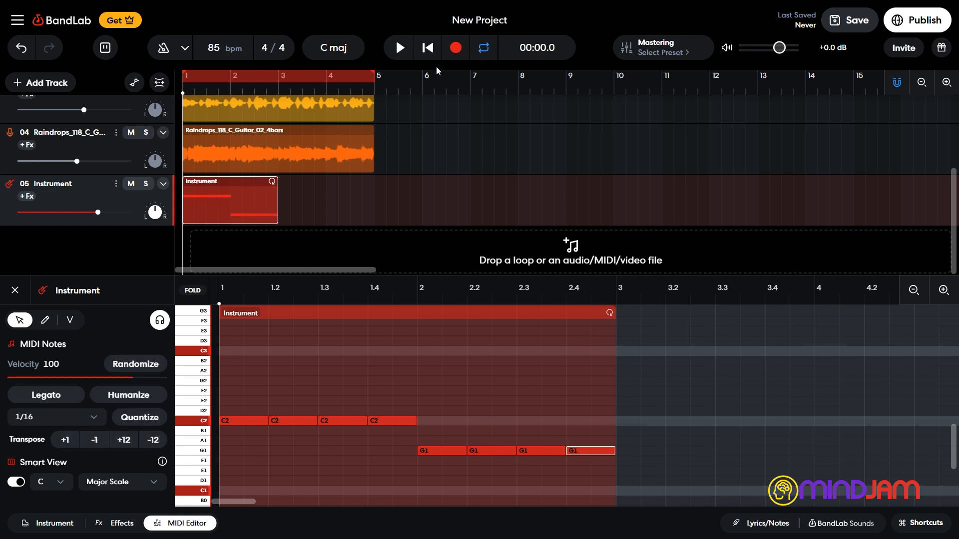
{"action": "left_click", "coordinate": [400, 55]}
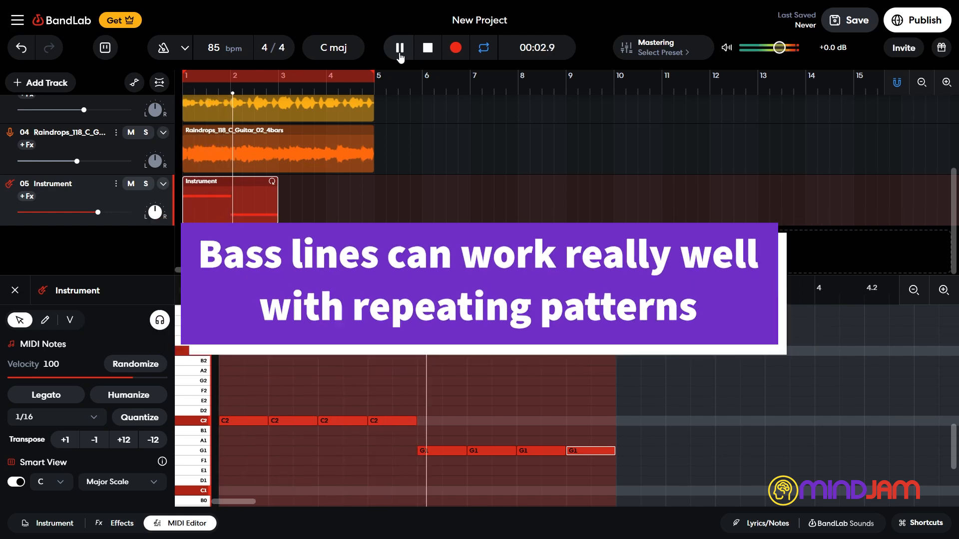
{"action": "left_click", "coordinate": [427, 48]}
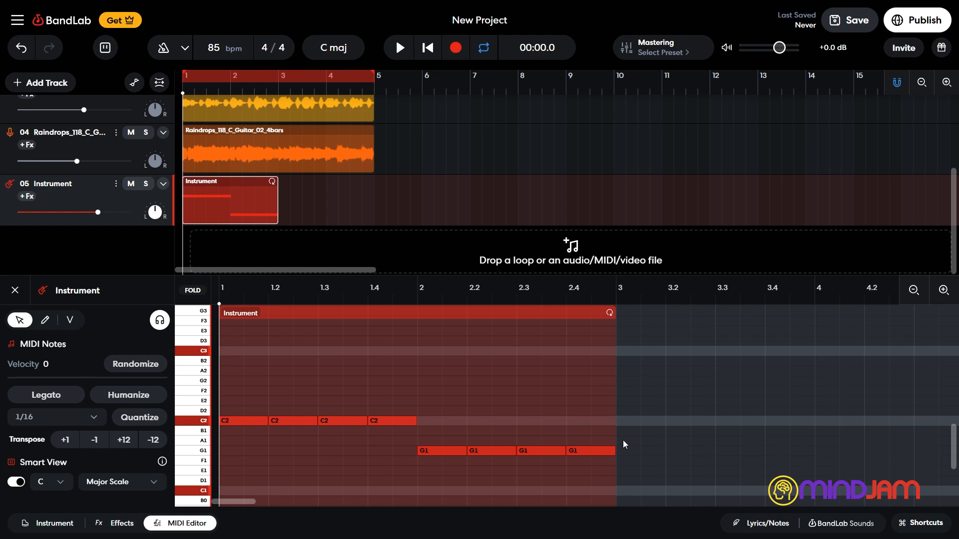
Add four one-beat A1 notes across bar 3 of the bass line and play the song back
{"action": "double_click", "coordinate": [623, 439]}
{"action": "double_click", "coordinate": [677, 439]}
{"action": "double_click", "coordinate": [731, 438]}
{"action": "double_click", "coordinate": [776, 439]}
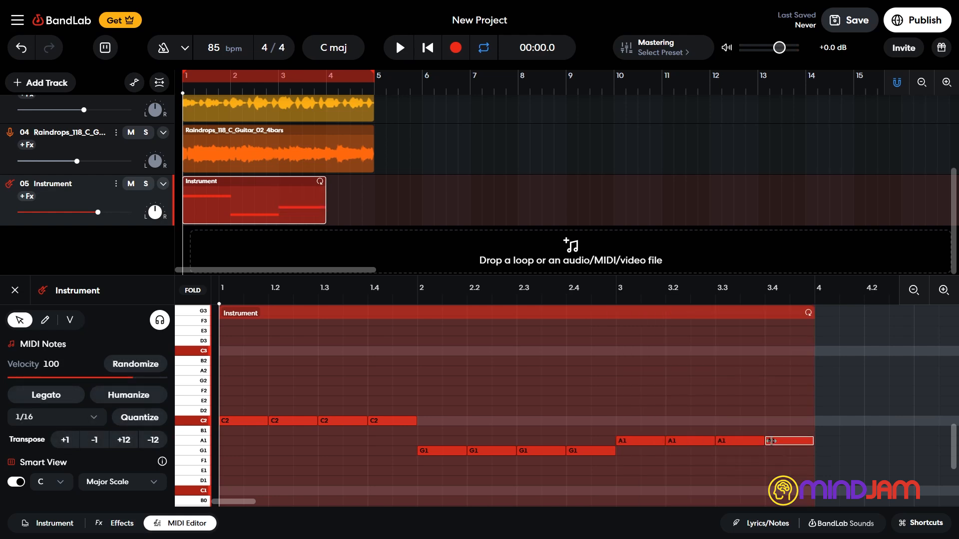
{"action": "left_click", "coordinate": [401, 54]}
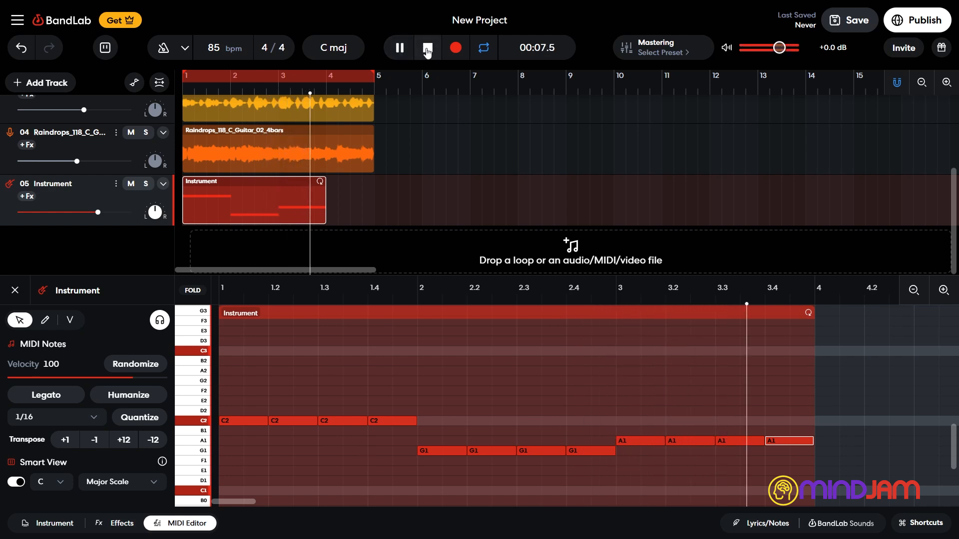
{"action": "left_click", "coordinate": [427, 49]}
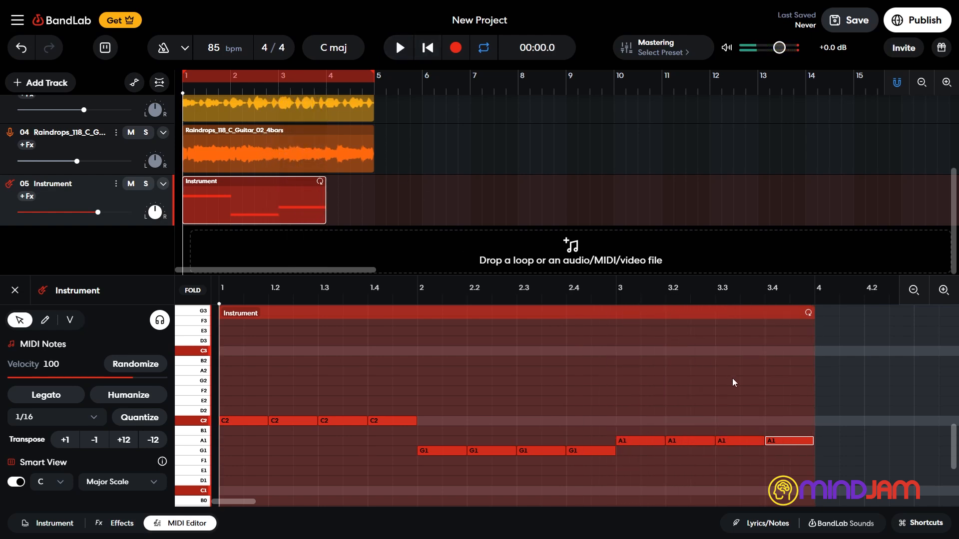
Fill bar 4 of the bass line with four one-beat F1 notes and play the song from the start
{"action": "left_click", "coordinate": [206, 463]}
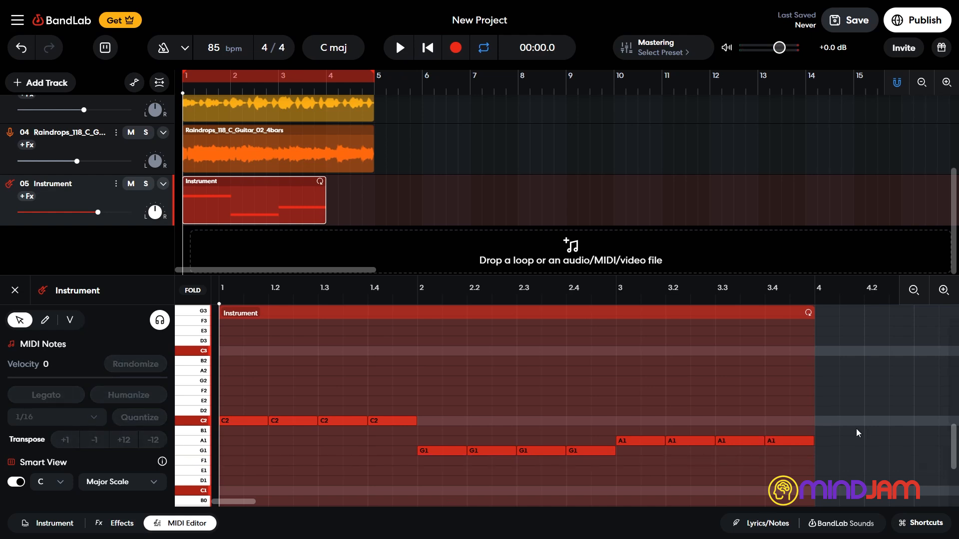
{"action": "double_click", "coordinate": [818, 461]}
{"action": "double_click", "coordinate": [880, 460]}
{"action": "double_click", "coordinate": [924, 460]}
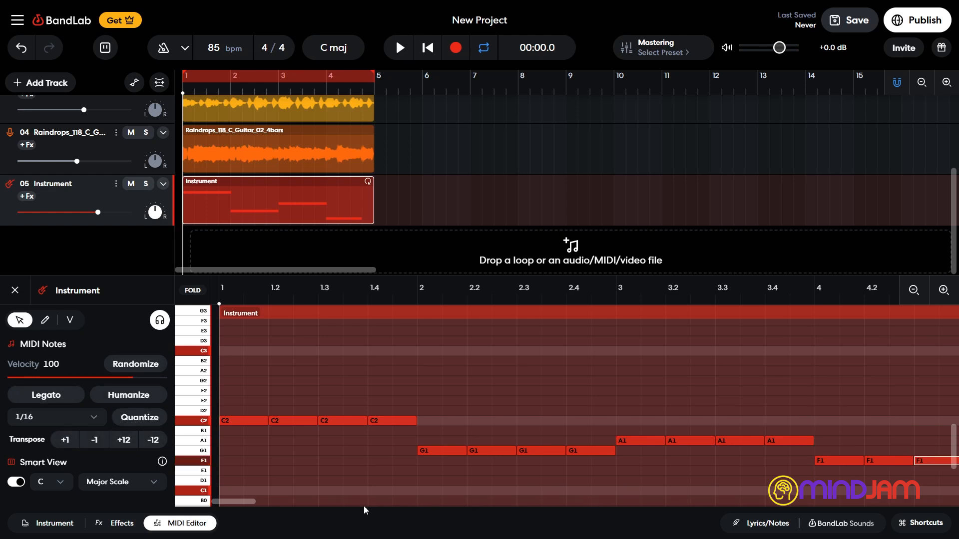
{"action": "left_click_drag", "start_coordinate": [246, 502], "coordinate": [257, 502]}
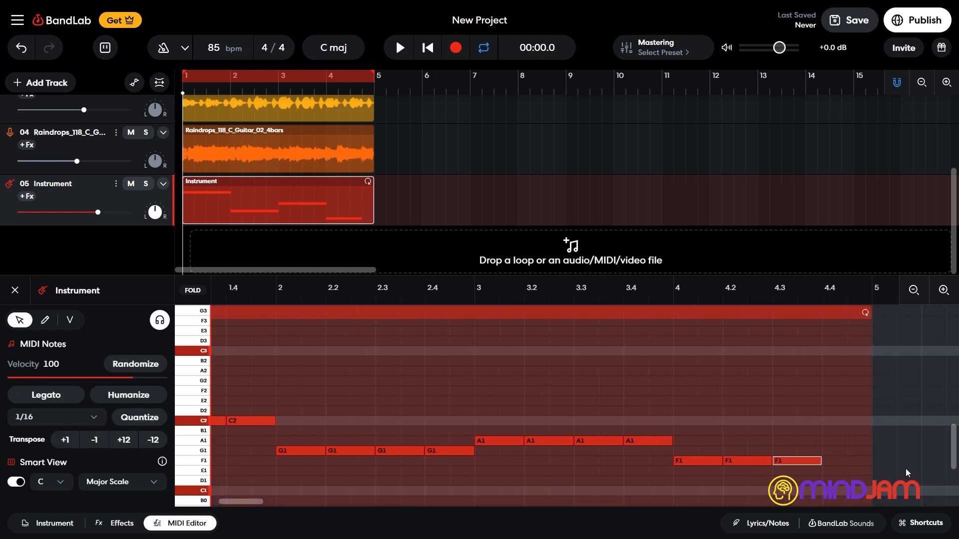
{"action": "left_click_drag", "start_coordinate": [237, 504], "coordinate": [220, 501]}
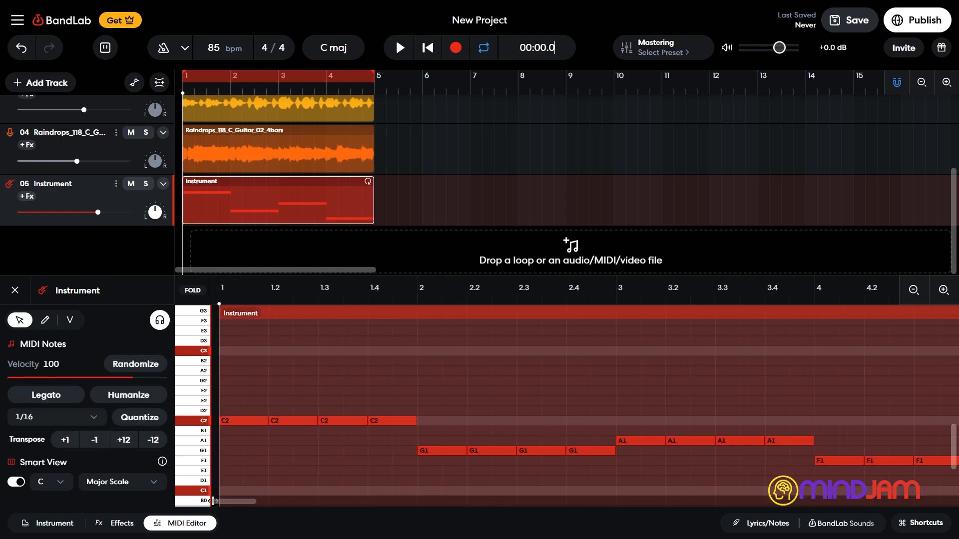
{"action": "left_click", "coordinate": [399, 49]}
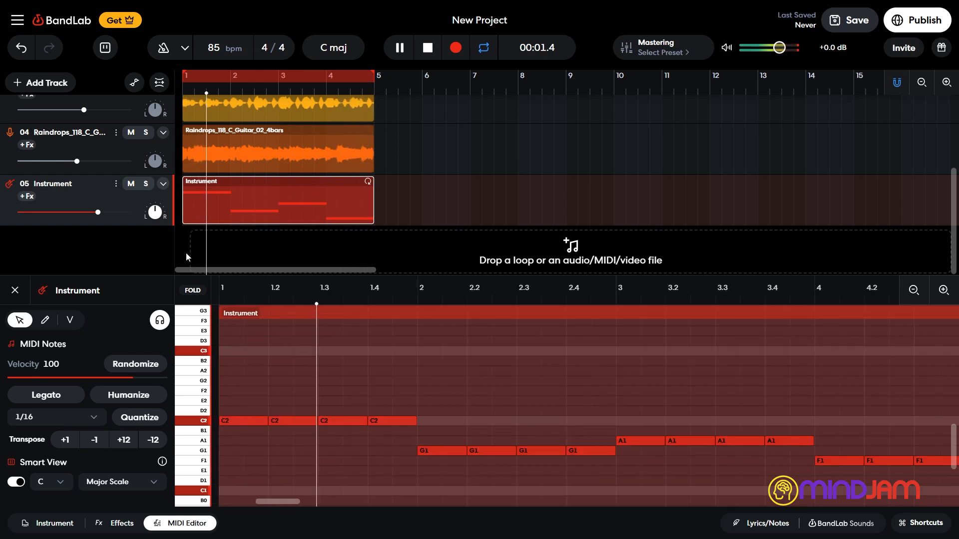
{"action": "key", "text": "space"}
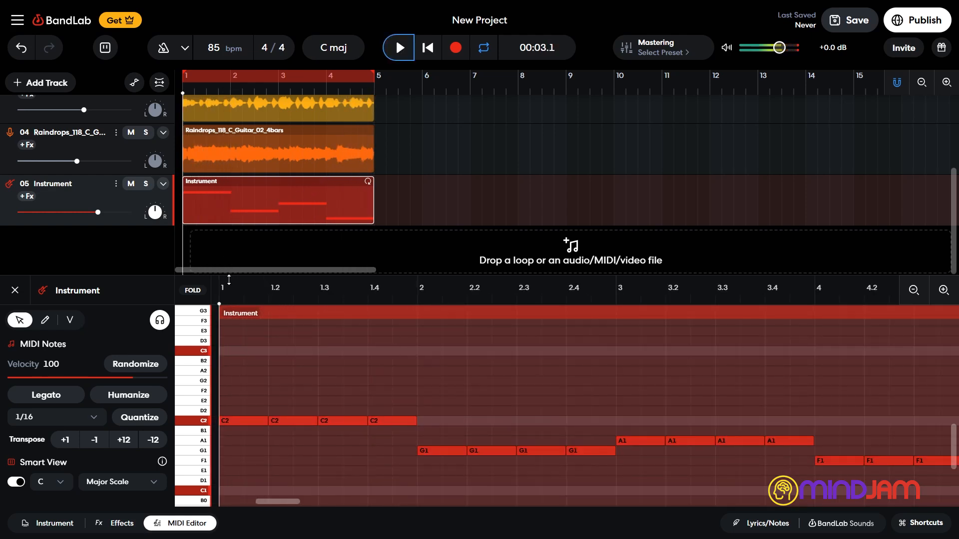
Lower the four C2 notes in bar 1 together to C1 and play back the full bass line
{"action": "left_click", "coordinate": [404, 397]}
{"action": "left_click_drag", "start_coordinate": [376, 419], "coordinate": [231, 499]}
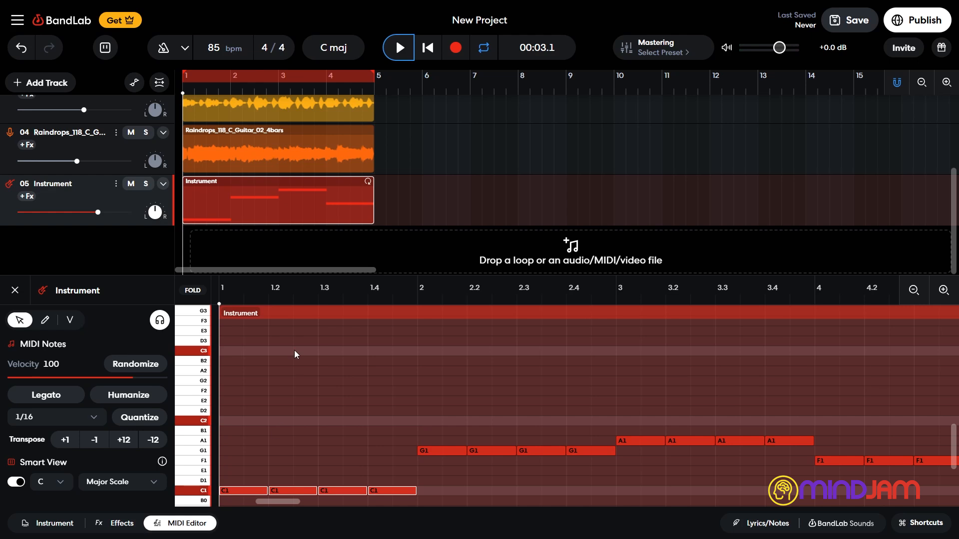
{"action": "key", "text": "space"}
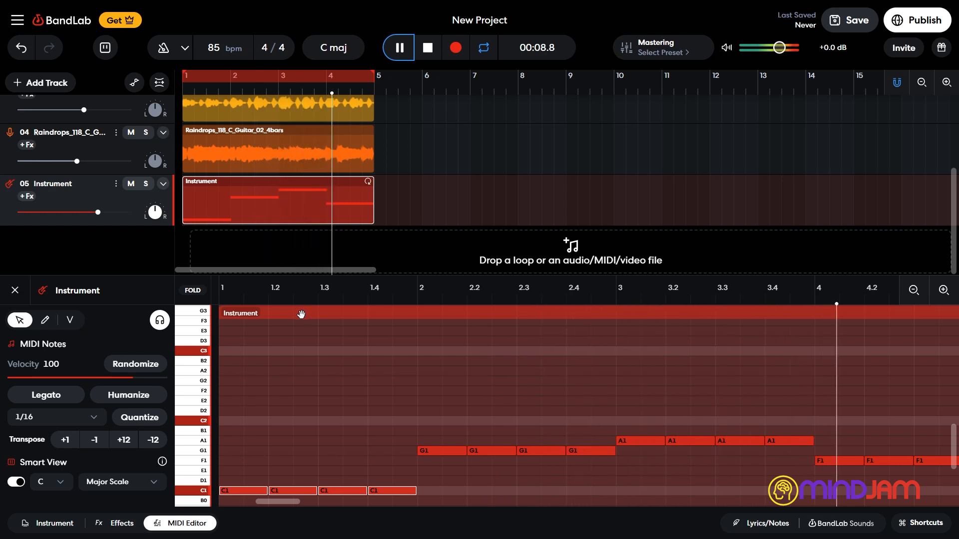
{"action": "key", "text": "space"}
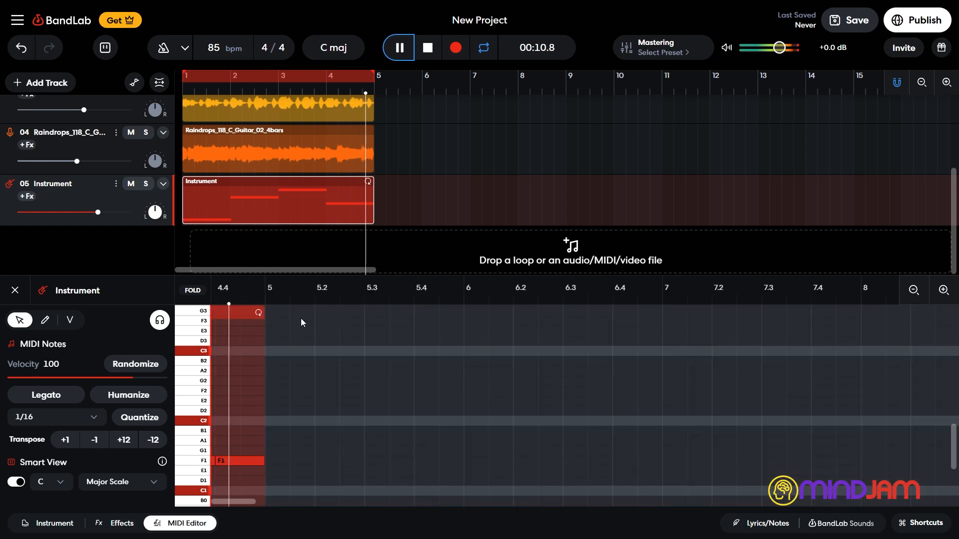
Slightly reduce the volume of the bass Instrument track and the violin melody track, and play back the mix
{"action": "mouse_move", "coordinate": [98, 212]}
{"action": "left_mouse_down"}
{"action": "mouse_move", "coordinate": [82, 214]}
{"action": "mouse_move", "coordinate": [90, 214]}
{"action": "left_mouse_up"}
{"action": "scroll", "coordinate": [140, 165], "scroll_direction": "up", "scroll_amount": 3}
{"action": "scroll", "coordinate": [95, 207], "scroll_direction": "down", "scroll_amount": 2}
{"action": "left_click_drag", "start_coordinate": [84, 173], "coordinate": [72, 172]}
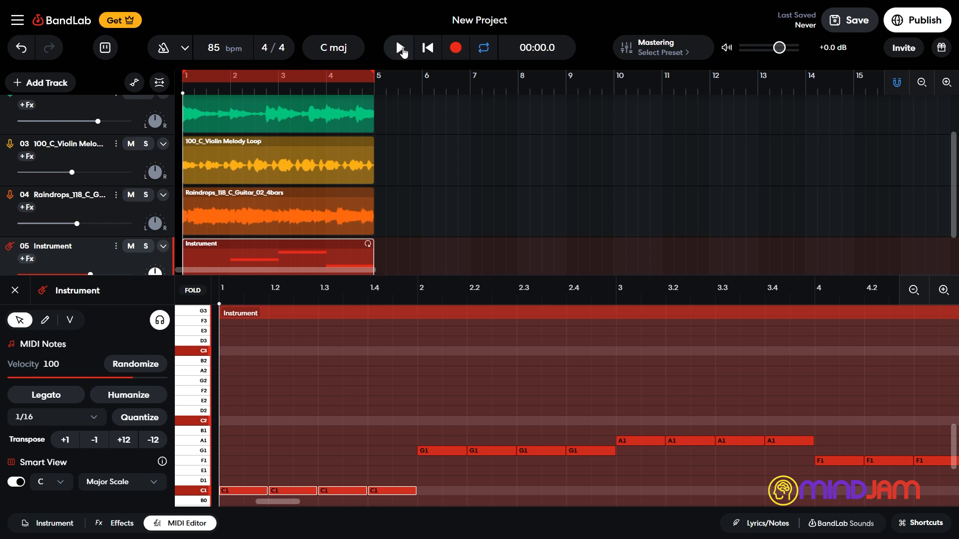
{"action": "left_click", "coordinate": [400, 48]}
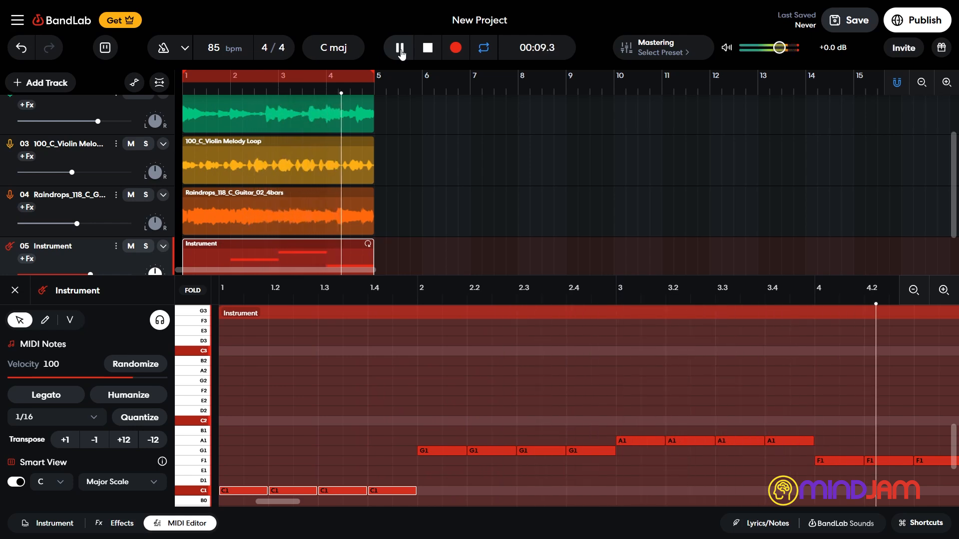
{"action": "left_click", "coordinate": [424, 49]}
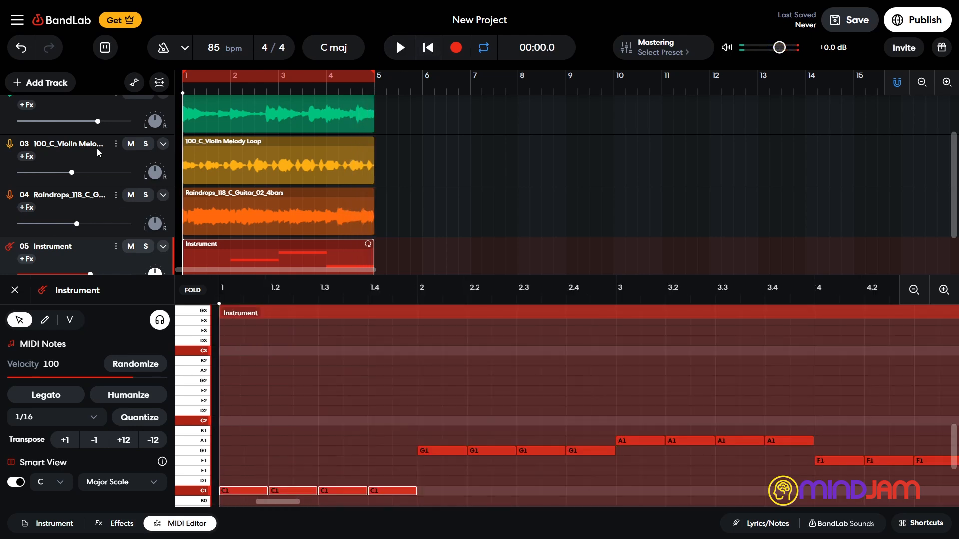
Add a new virtual instrument track and open its MIDI Editor
{"action": "scroll", "coordinate": [97, 148], "scroll_direction": "down", "scroll_amount": 2}
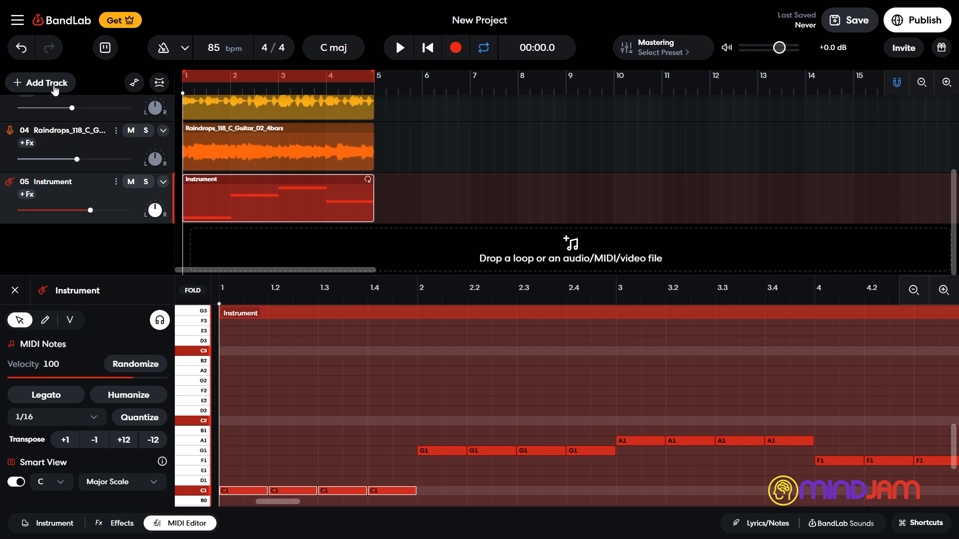
{"action": "left_click", "coordinate": [55, 89]}
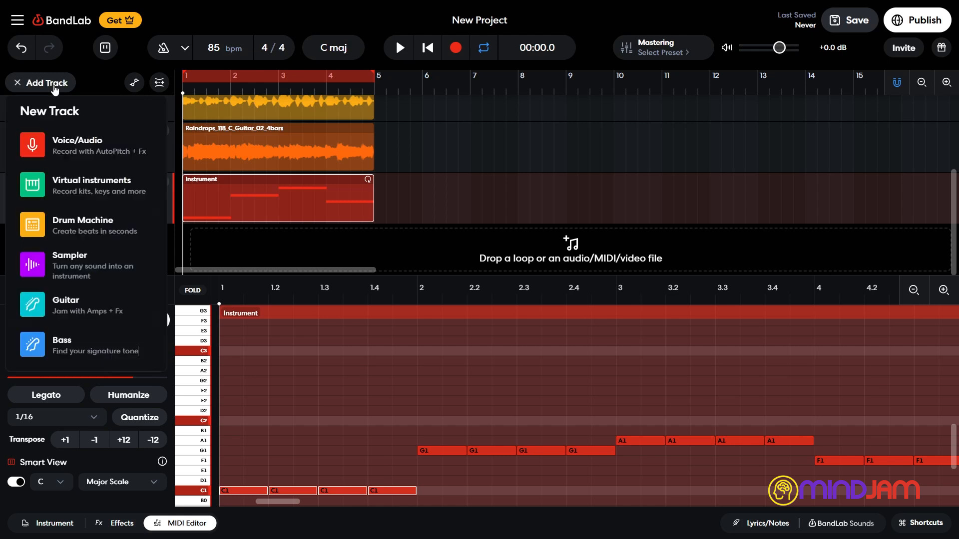
{"action": "left_click", "coordinate": [35, 194]}
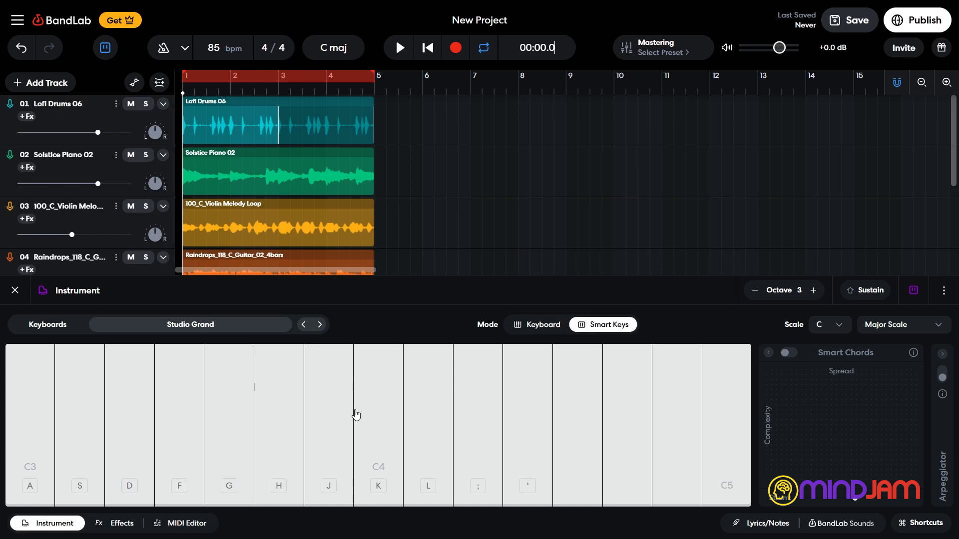
{"action": "left_click", "coordinate": [171, 524]}
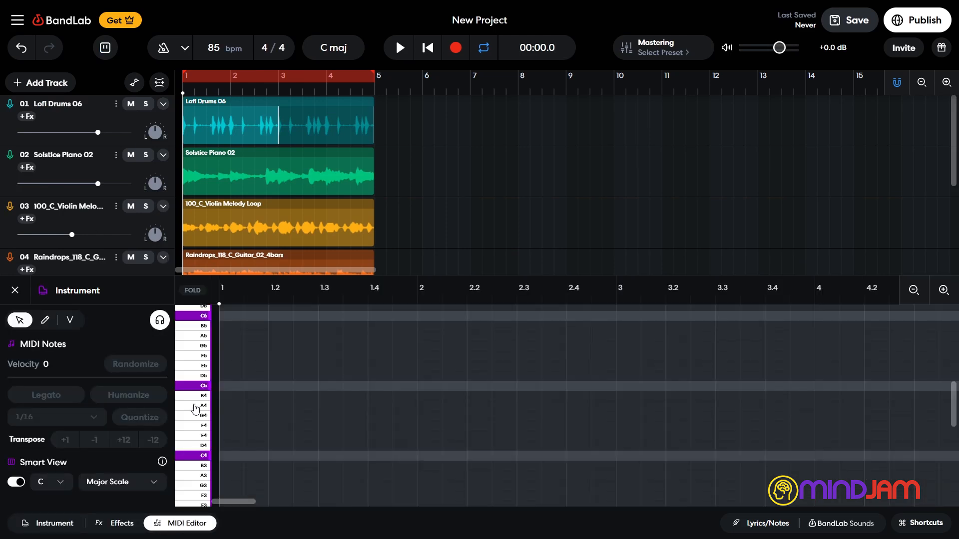
Return to the new track's instrument keyboard and audition the Studio Grand sound with the notes B3, G3, F3, E3 and D3
{"action": "left_click", "coordinate": [41, 533]}
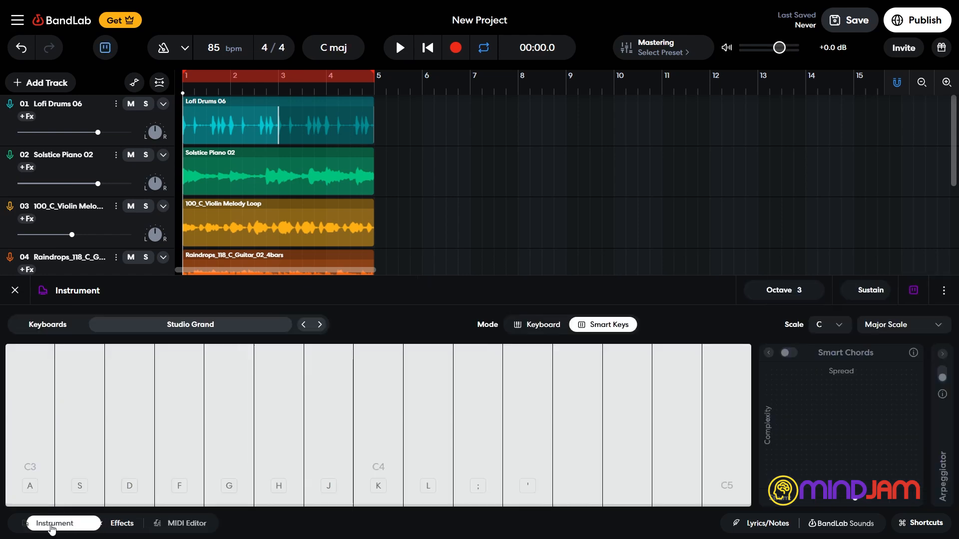
{"action": "key", "text": "j"}
{"action": "key", "text": "g"}
{"action": "key", "text": "f"}
{"action": "key", "text": "d"}
{"action": "key", "text": "s"}
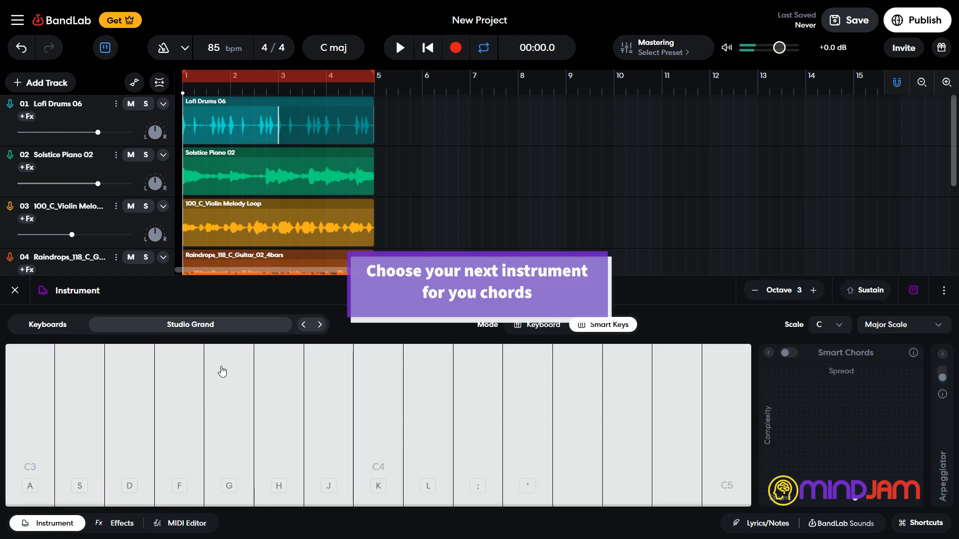
Change the new track's sound to Lofi Piano from the Keyboards category and audition it with the notes B3, A3 and F3
{"action": "left_click", "coordinate": [191, 324]}
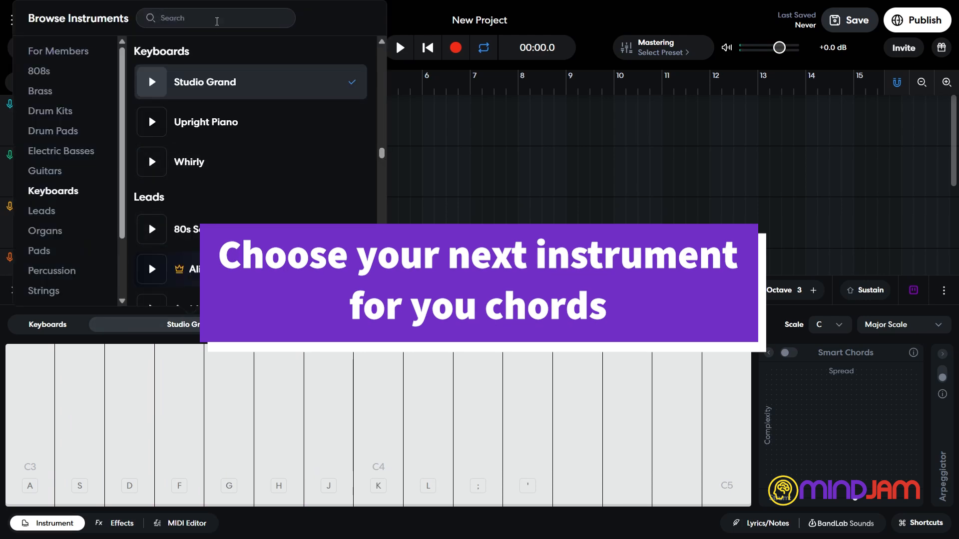
{"action": "scroll", "coordinate": [207, 103], "scroll_direction": "down", "scroll_amount": 8}
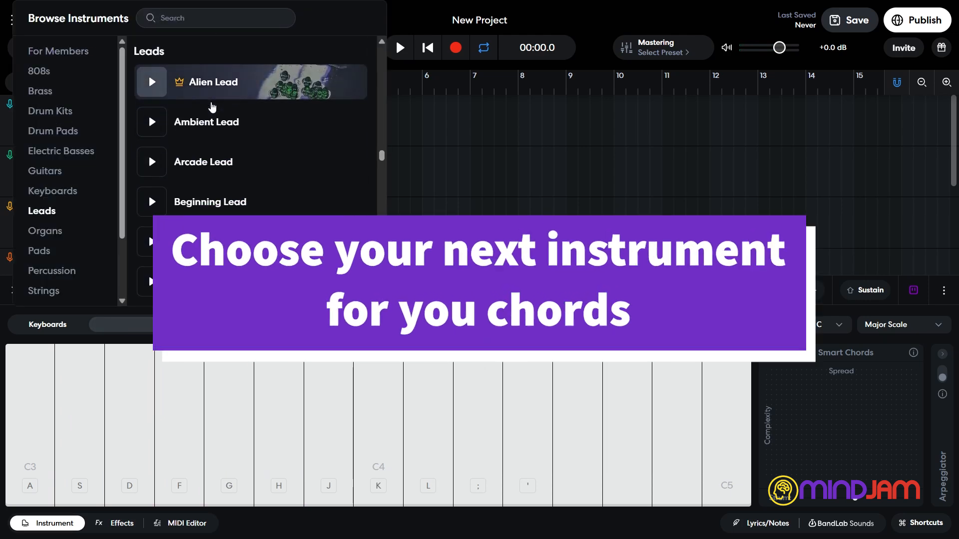
{"action": "scroll", "coordinate": [210, 107], "scroll_direction": "up", "scroll_amount": 5}
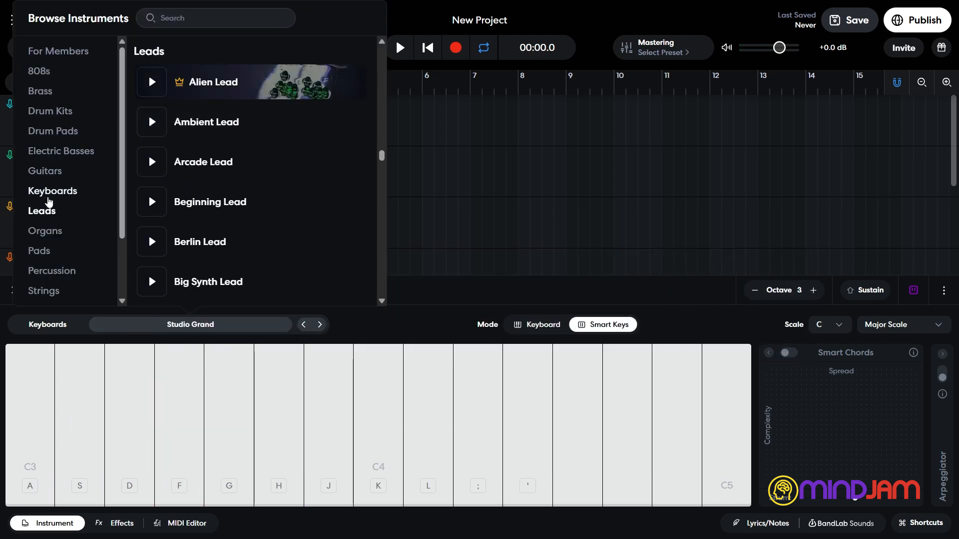
{"action": "left_click", "coordinate": [50, 197]}
{"action": "scroll", "coordinate": [253, 98], "scroll_direction": "down", "scroll_amount": 6}
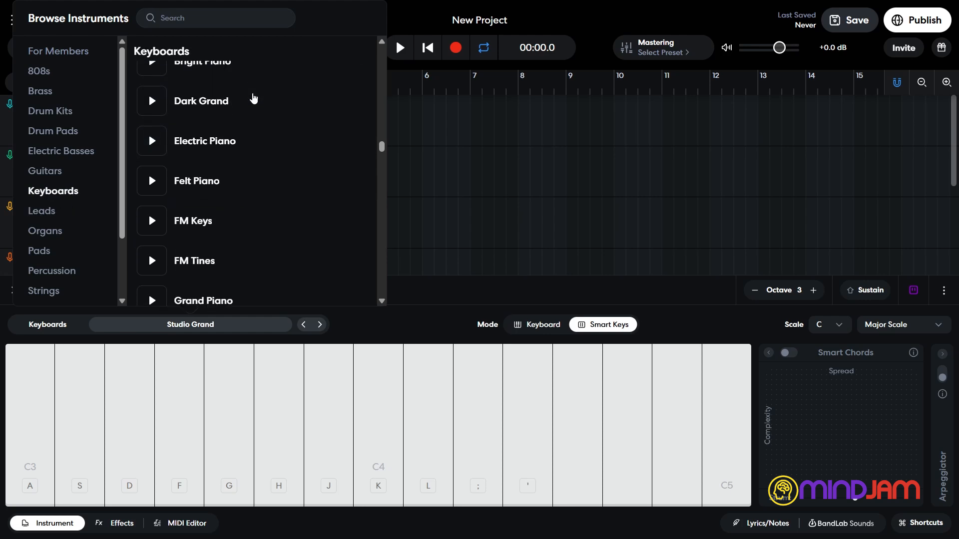
{"action": "left_click", "coordinate": [198, 213]}
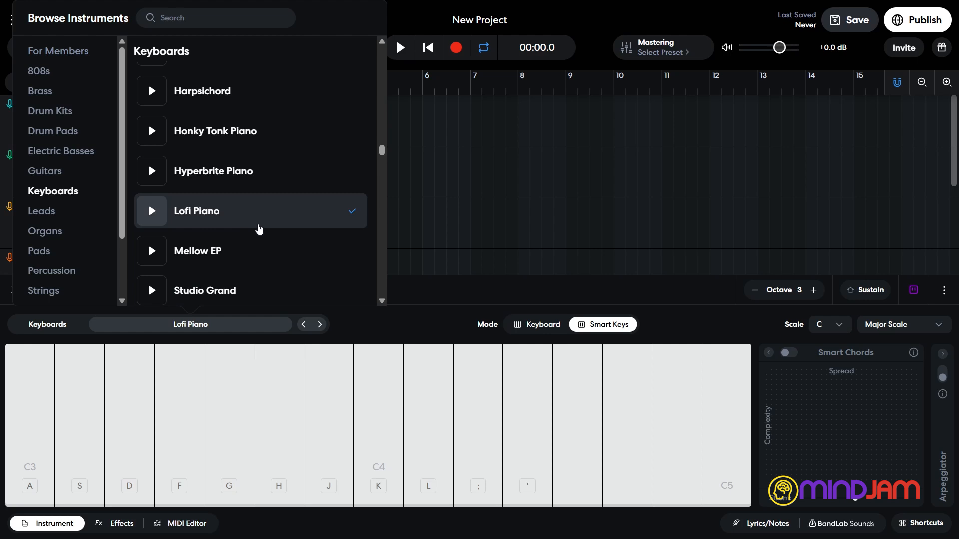
{"action": "left_click", "coordinate": [397, 319]}
{"action": "key", "text": "j"}
{"action": "key", "text": "h"}
{"action": "key", "text": "f"}
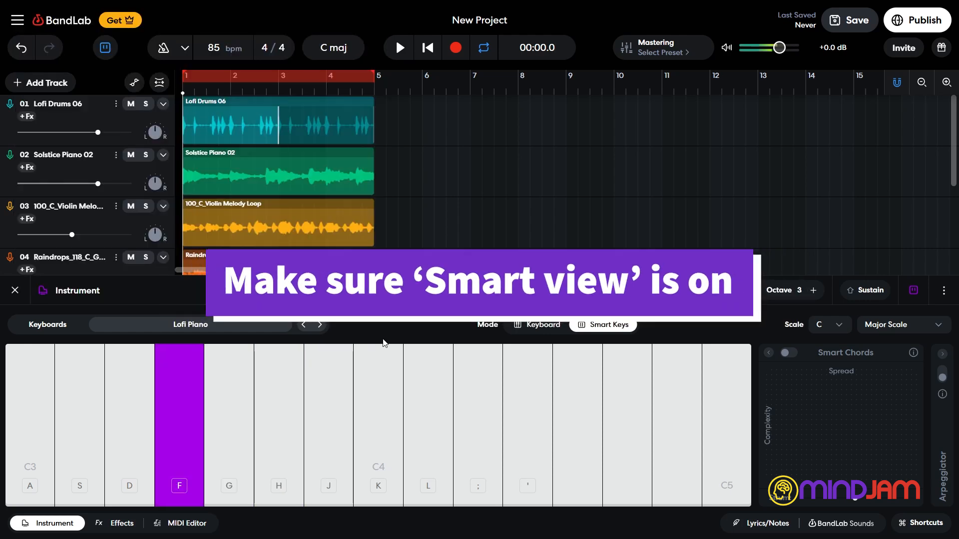
Open the MIDI Editor, review the bass line's notes on track 05 as chord roots, and return to track 06
{"action": "left_click", "coordinate": [184, 529]}
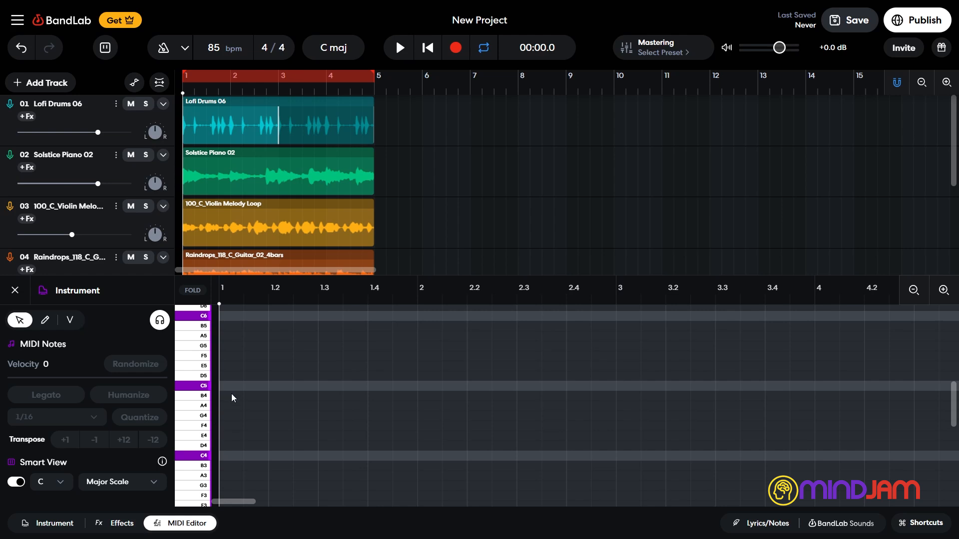
{"action": "scroll", "coordinate": [249, 412], "scroll_direction": "up", "scroll_amount": 5}
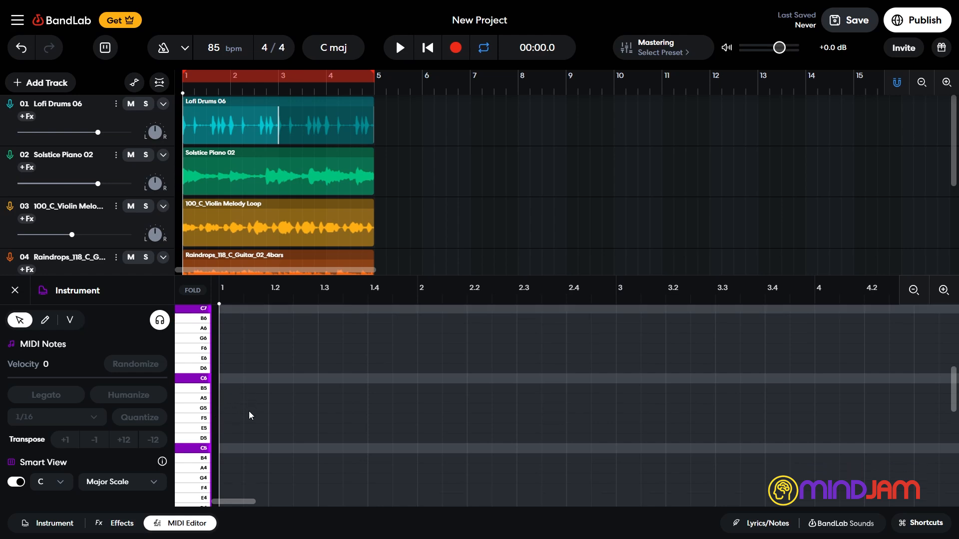
{"action": "scroll", "coordinate": [241, 409], "scroll_direction": "down", "scroll_amount": 10}
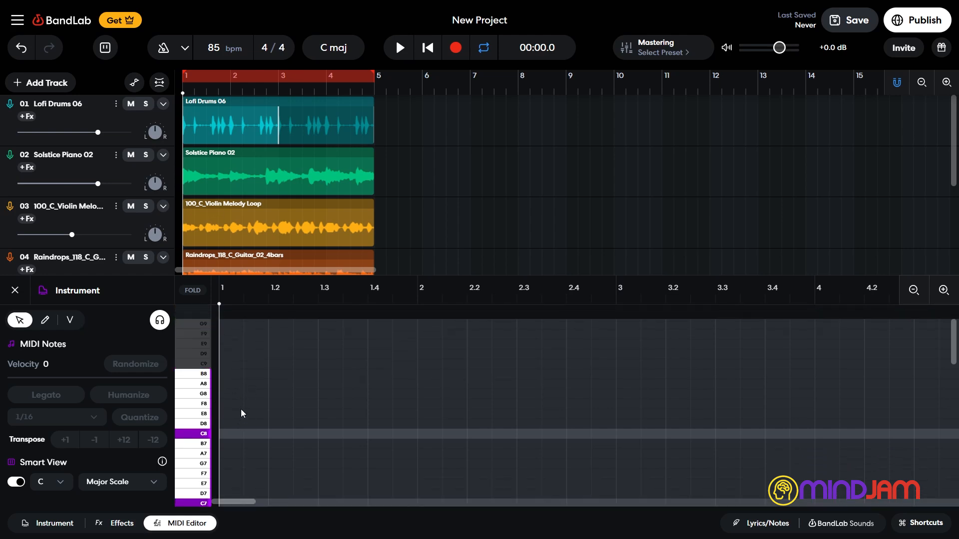
{"action": "scroll", "coordinate": [241, 409], "scroll_direction": "up", "scroll_amount": 1}
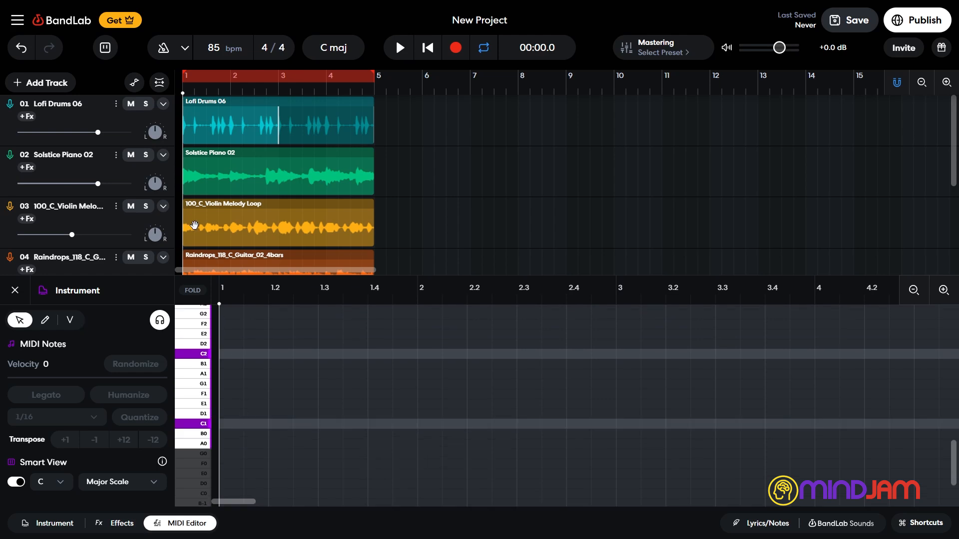
{"action": "scroll", "coordinate": [170, 231], "scroll_direction": "down", "scroll_amount": 4}
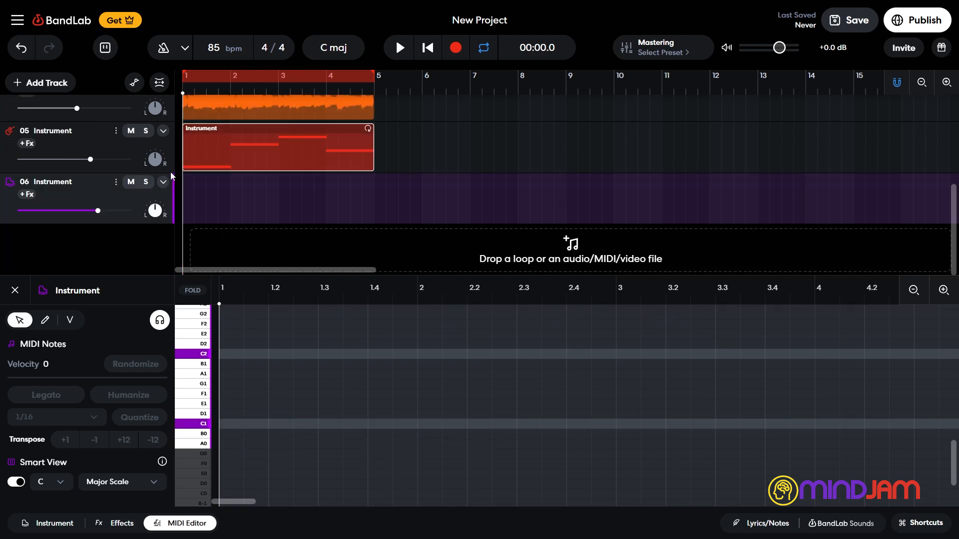
{"action": "left_click", "coordinate": [106, 143]}
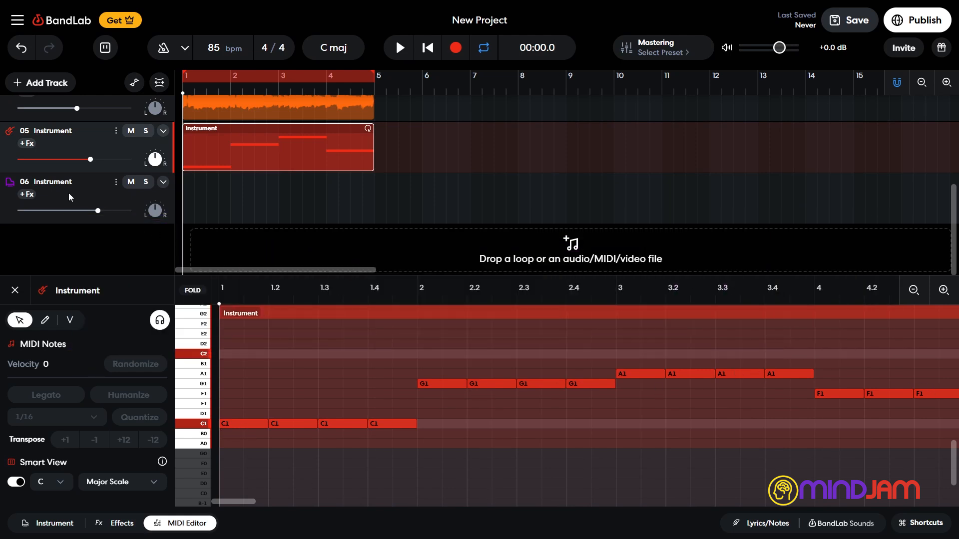
{"action": "left_click", "coordinate": [86, 194]}
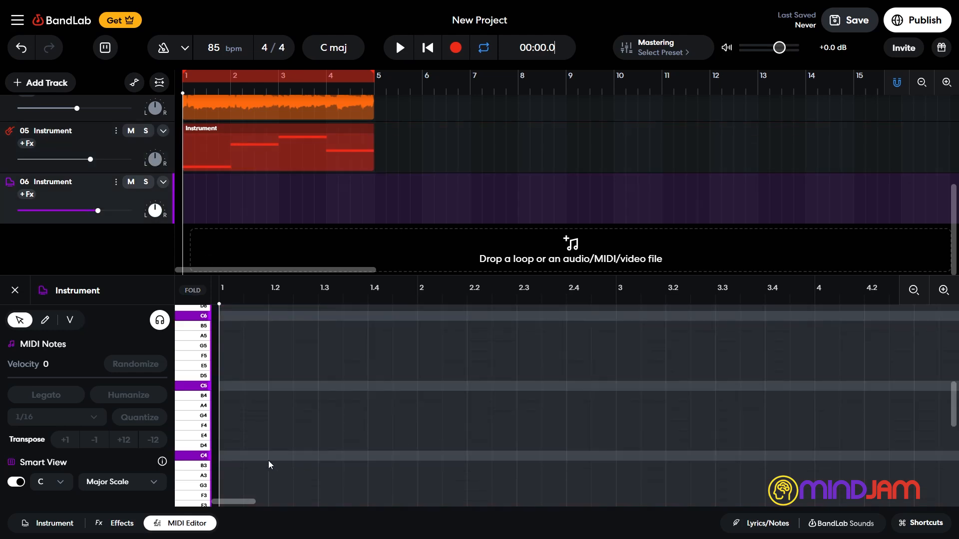
Add a C chord with C4, E4 and G4 in bar 1 of track 06, and stretch its notes to fill the bar
{"action": "double_click", "coordinate": [236, 455]}
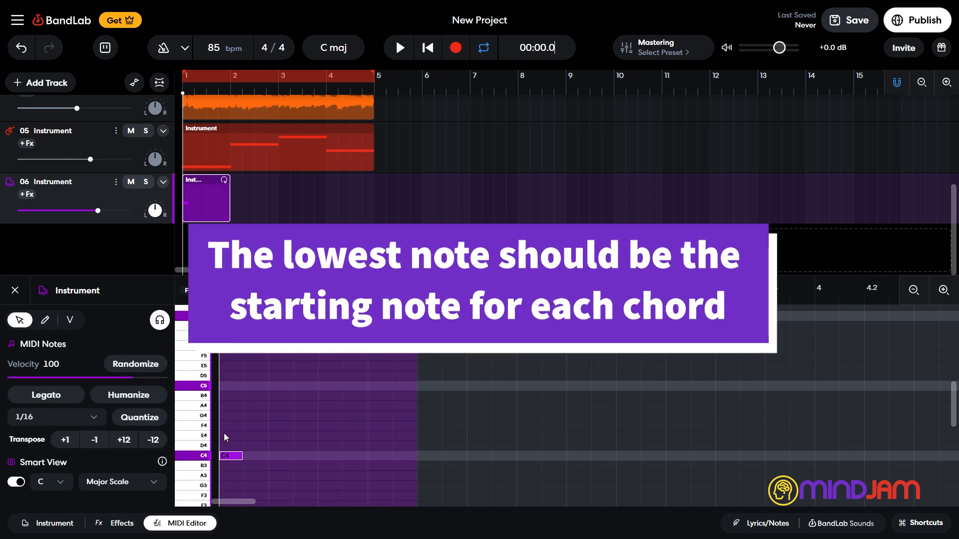
{"action": "double_click", "coordinate": [226, 435]}
{"action": "double_click", "coordinate": [226, 415]}
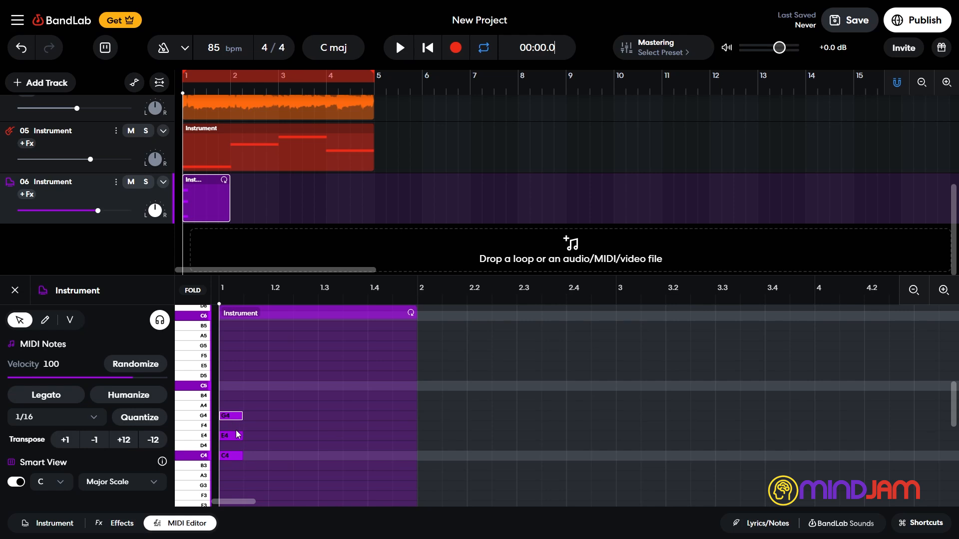
{"action": "left_click_drag", "start_coordinate": [252, 402], "coordinate": [222, 469]}
{"action": "left_click_drag", "start_coordinate": [240, 416], "coordinate": [314, 425]}
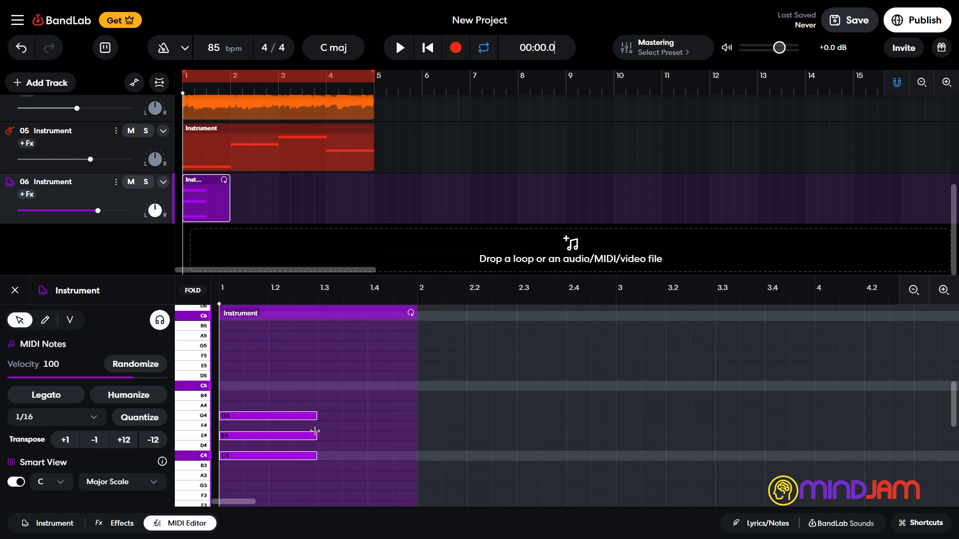
{"action": "left_click_drag", "start_coordinate": [316, 416], "coordinate": [415, 431]}
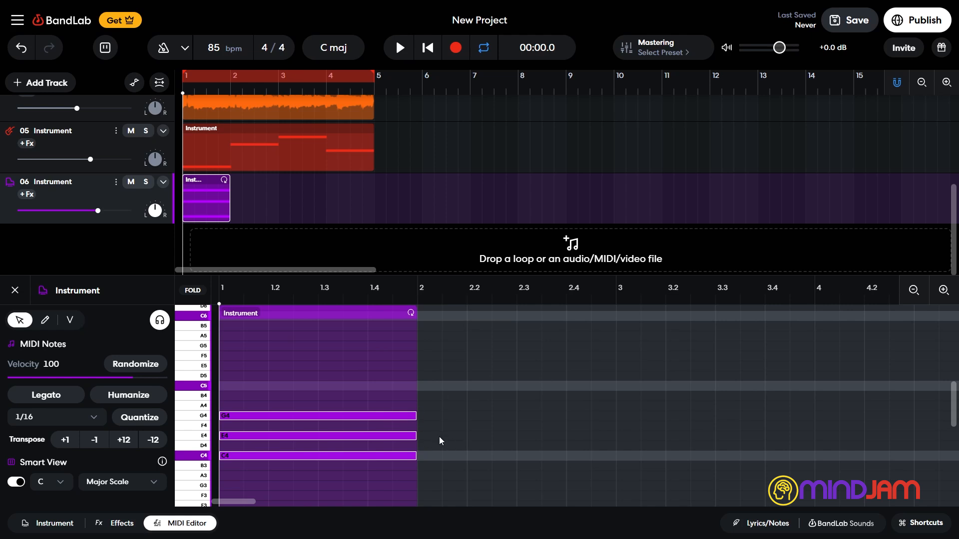
Add a full-bar G chord in bar 2 with the notes G4, B4 and D5
{"action": "double_click", "coordinate": [431, 415]}
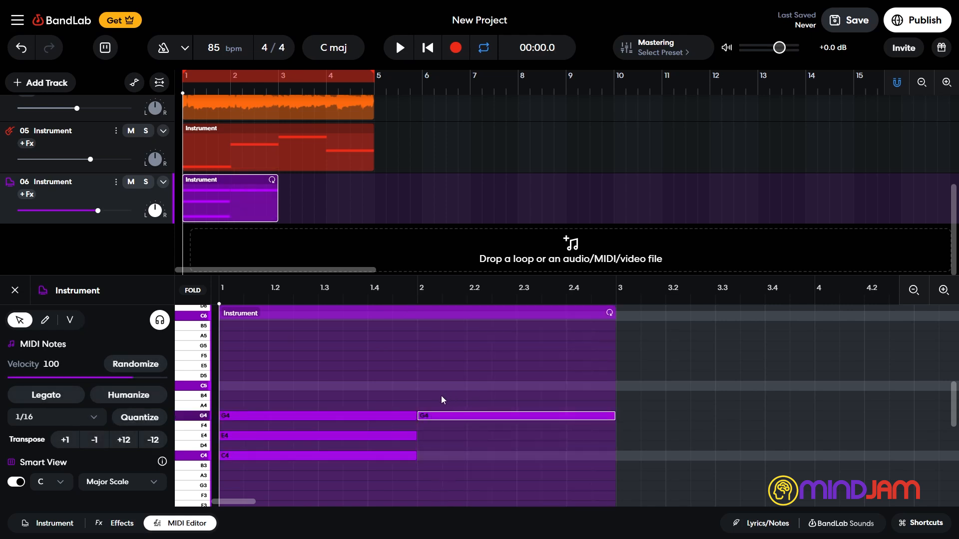
{"action": "double_click", "coordinate": [441, 395]}
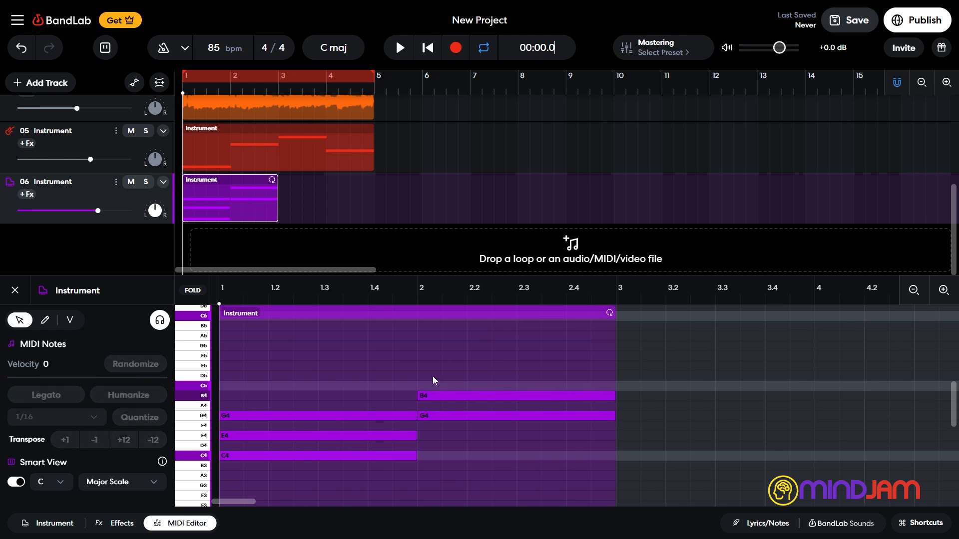
{"action": "double_click", "coordinate": [433, 376]}
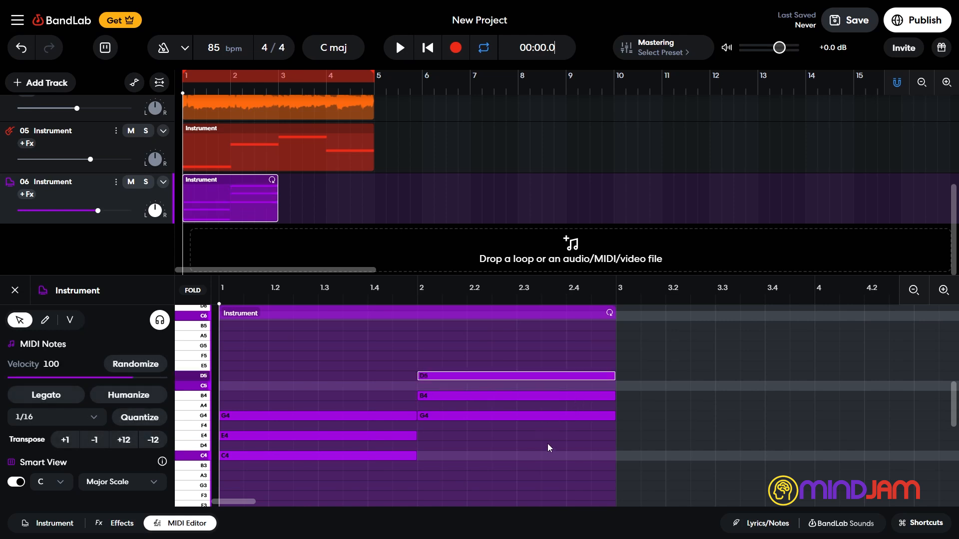
Add a full-bar A minor chord in bar 3 with the notes A4, C5 and E5
{"action": "double_click", "coordinate": [632, 405]}
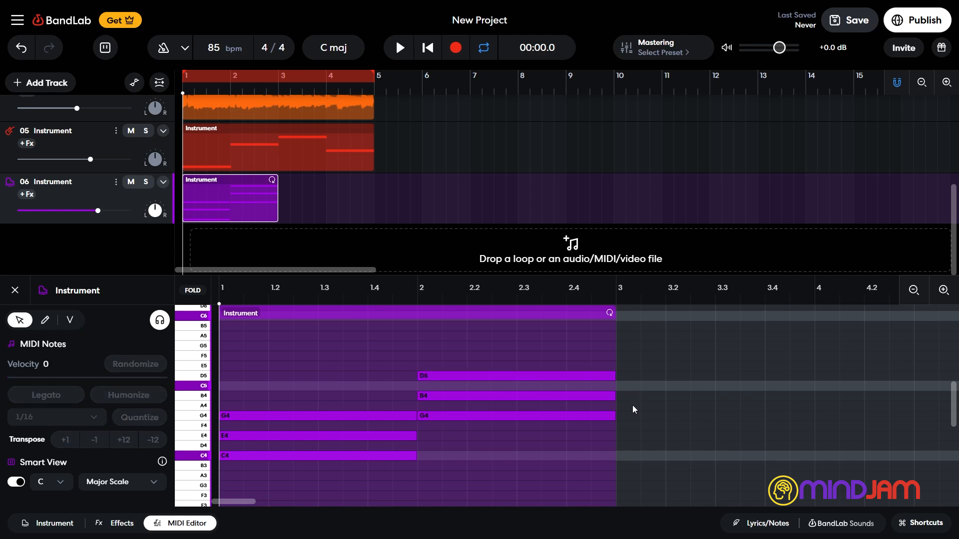
{"action": "double_click", "coordinate": [637, 387]}
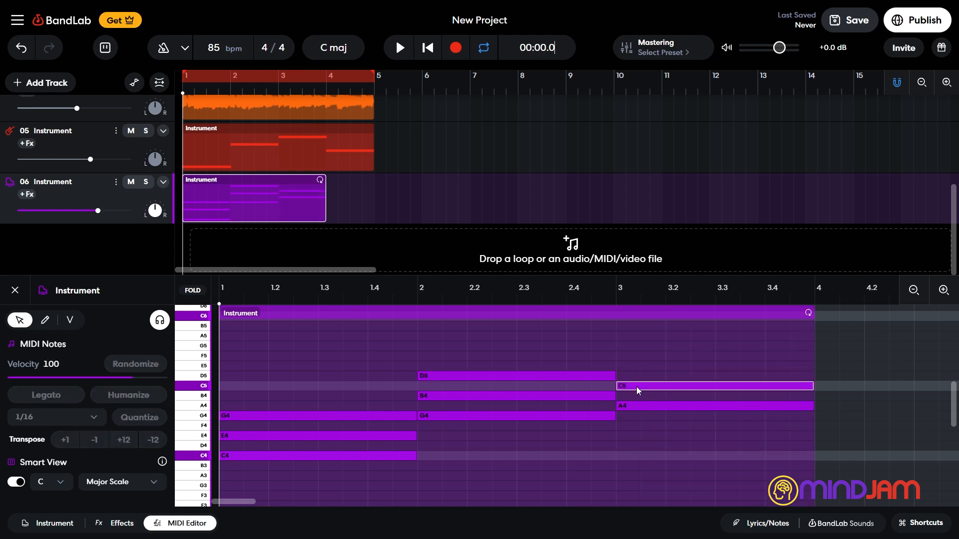
{"action": "double_click", "coordinate": [636, 366]}
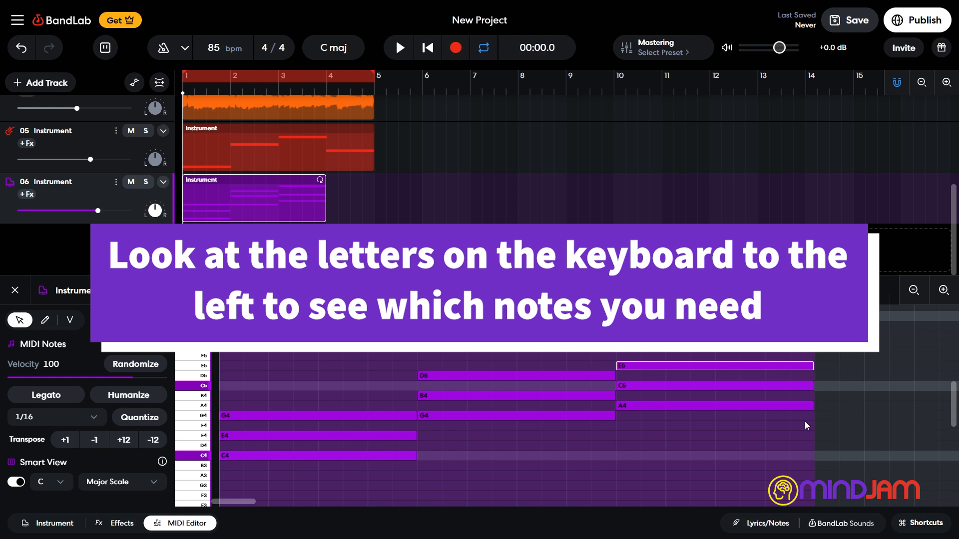
Add a full-bar F chord in bar 4 with the notes F4, A4 and C5
{"action": "double_click", "coordinate": [826, 422]}
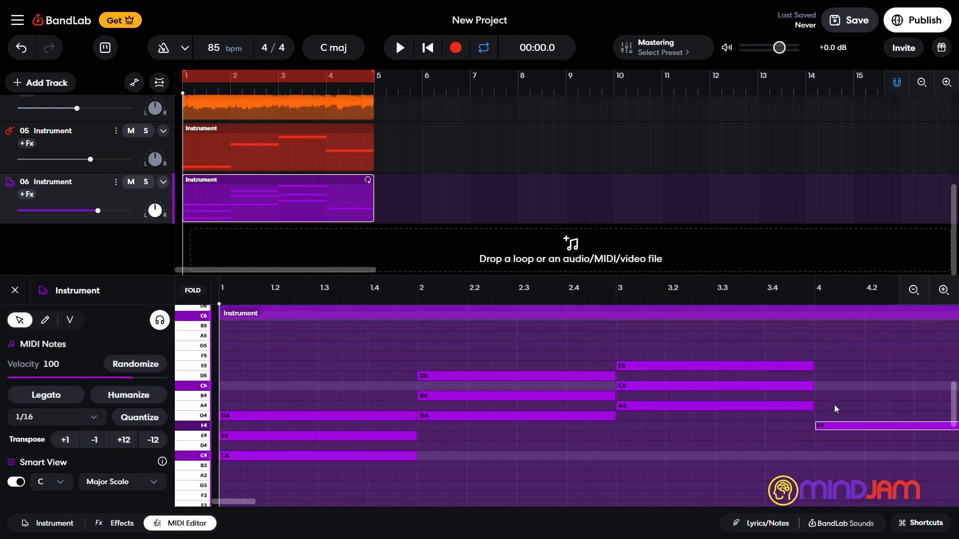
{"action": "double_click", "coordinate": [834, 405]}
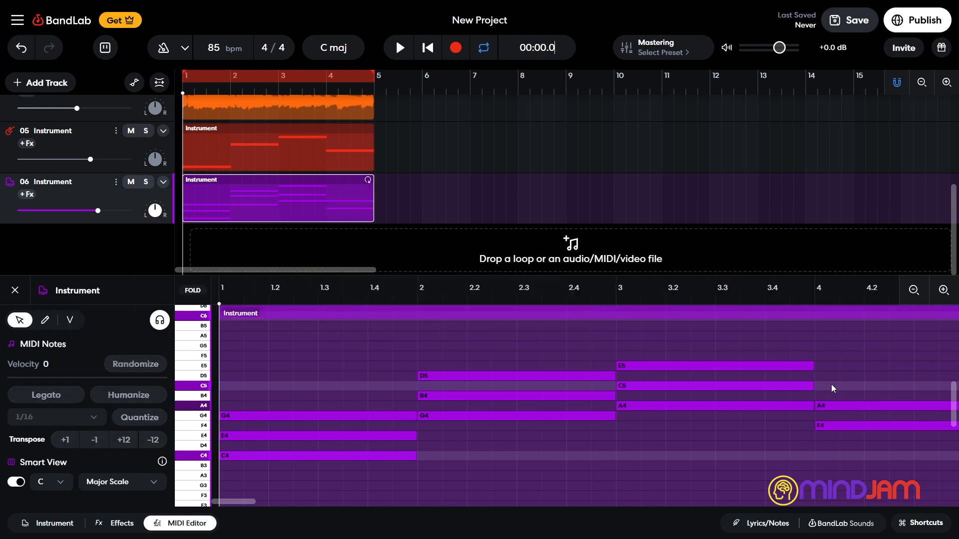
{"action": "double_click", "coordinate": [830, 384]}
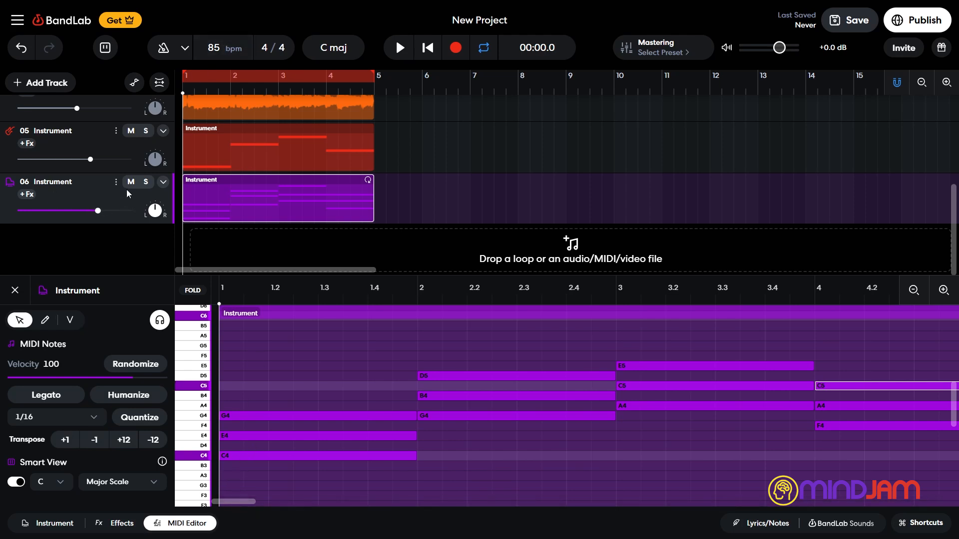
Solo track 06, play back the chord progression on its own, and turn the solo off again
{"action": "left_click", "coordinate": [145, 183]}
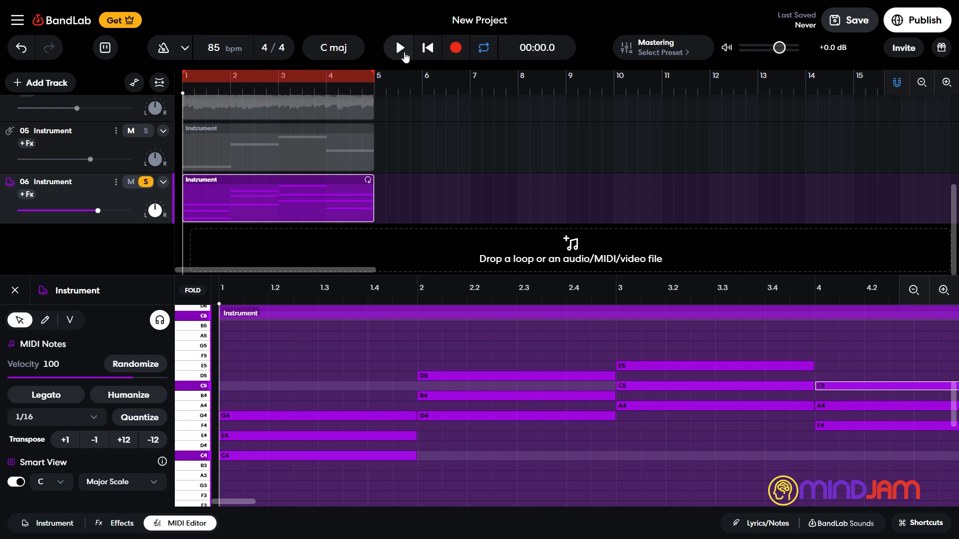
{"action": "left_click", "coordinate": [404, 52]}
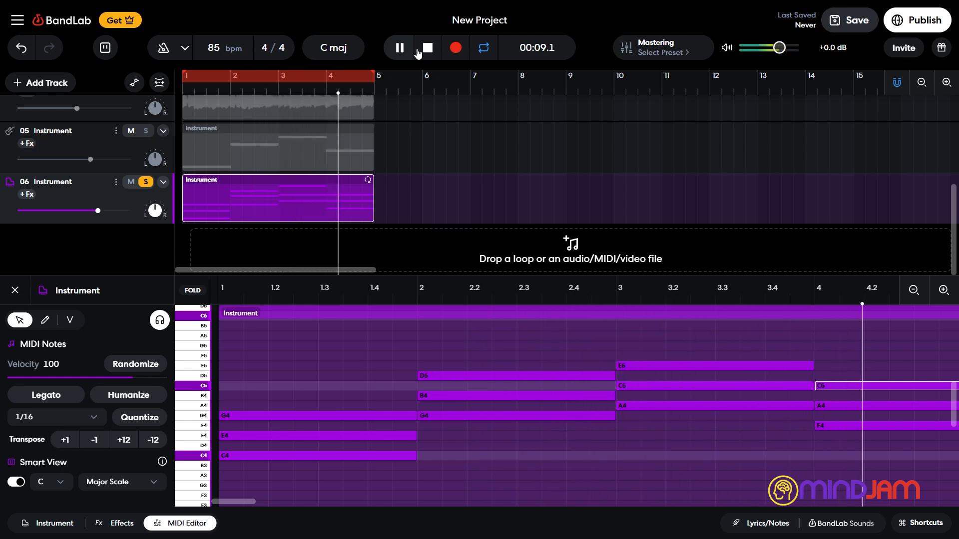
{"action": "left_click", "coordinate": [423, 49]}
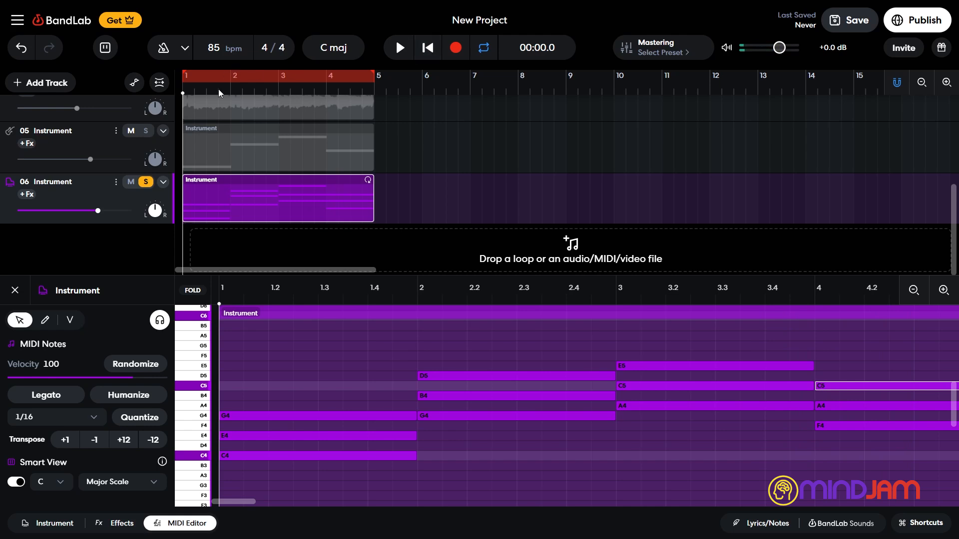
{"action": "left_click", "coordinate": [106, 146]}
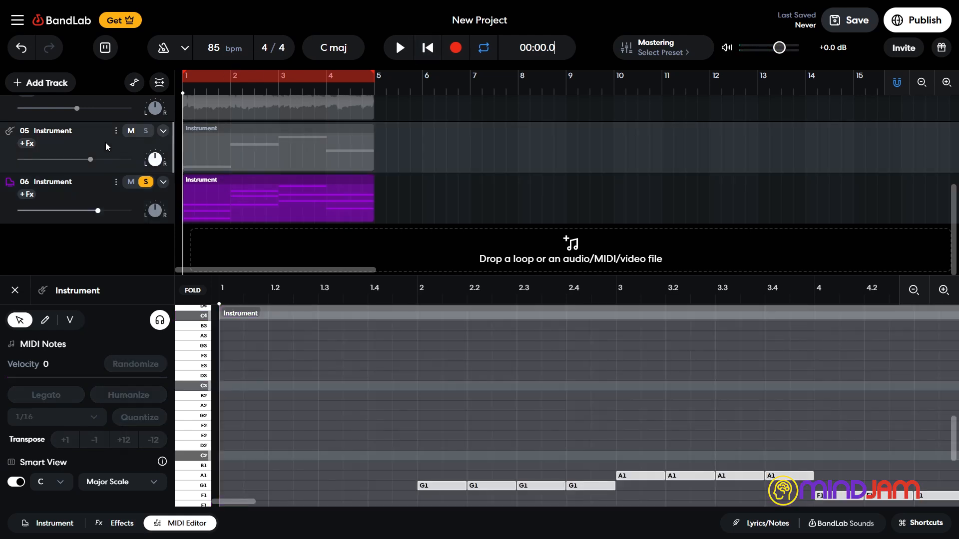
{"action": "left_click", "coordinate": [146, 182]}
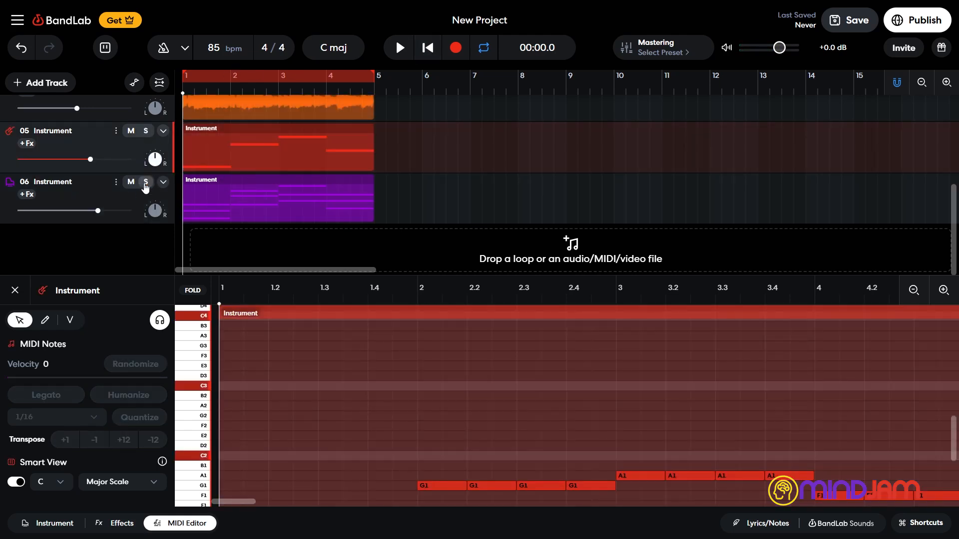
Compare the root notes of the bass line on track 05 with the lowest chord notes on track 06
{"action": "scroll", "coordinate": [321, 314], "scroll_direction": "up", "scroll_amount": 5}
{"action": "scroll", "coordinate": [635, 420], "scroll_direction": "up", "scroll_amount": 5}
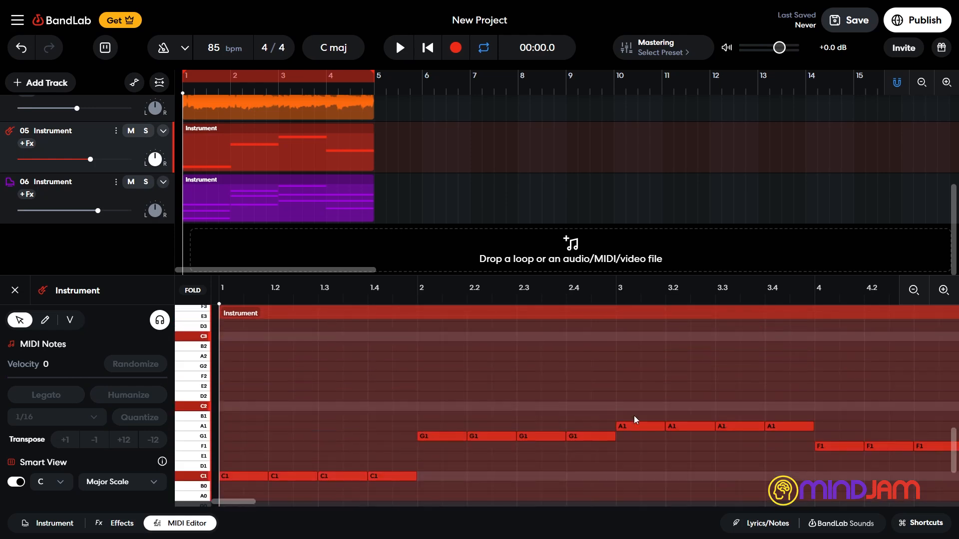
{"action": "scroll", "coordinate": [892, 444], "scroll_direction": "down", "scroll_amount": 3}
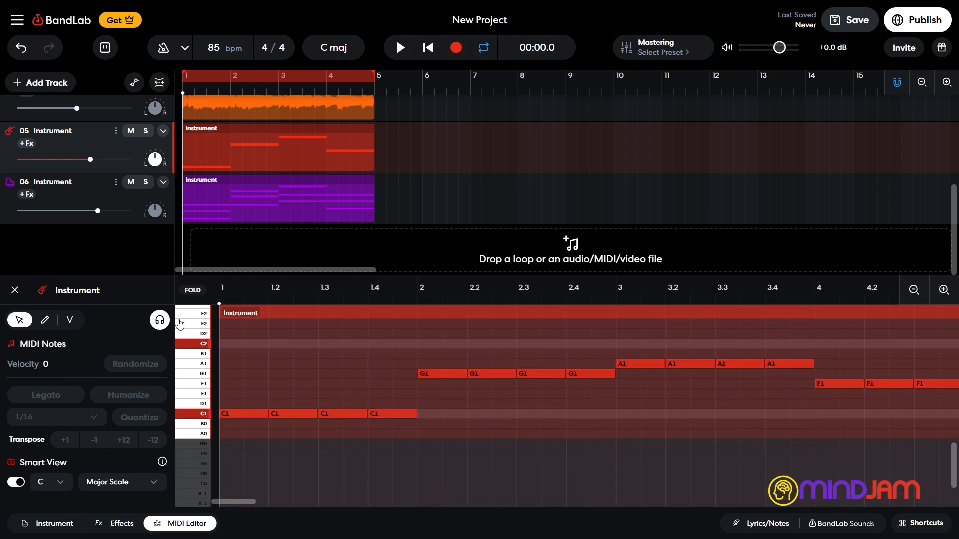
{"action": "left_click", "coordinate": [92, 198]}
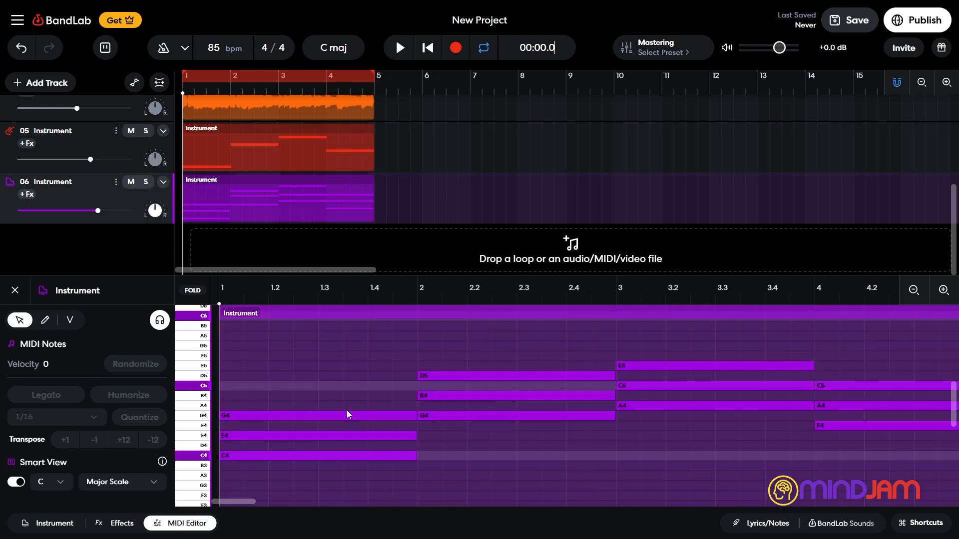
{"action": "left_click", "coordinate": [93, 141]}
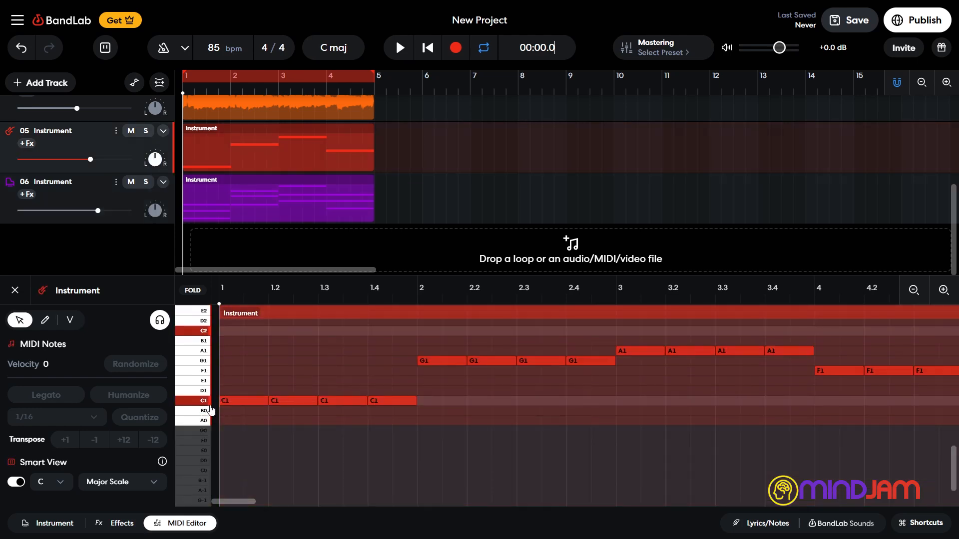
Extend the four chords on track 06 with a full-bar note each: B4 in bar 1, A5 in bar 2, G5 in bar 3 and F5 in bar 4
{"action": "left_click", "coordinate": [87, 198]}
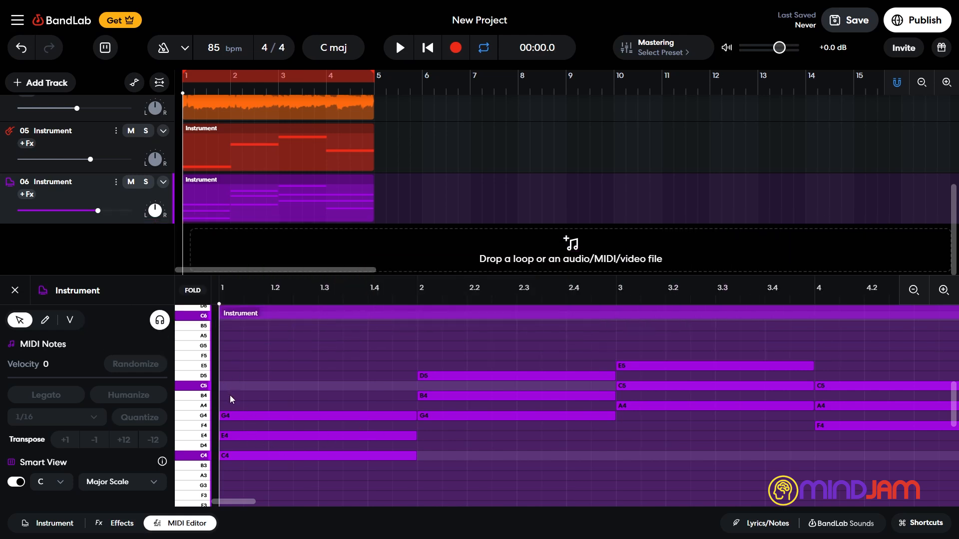
{"action": "double_click", "coordinate": [230, 395]}
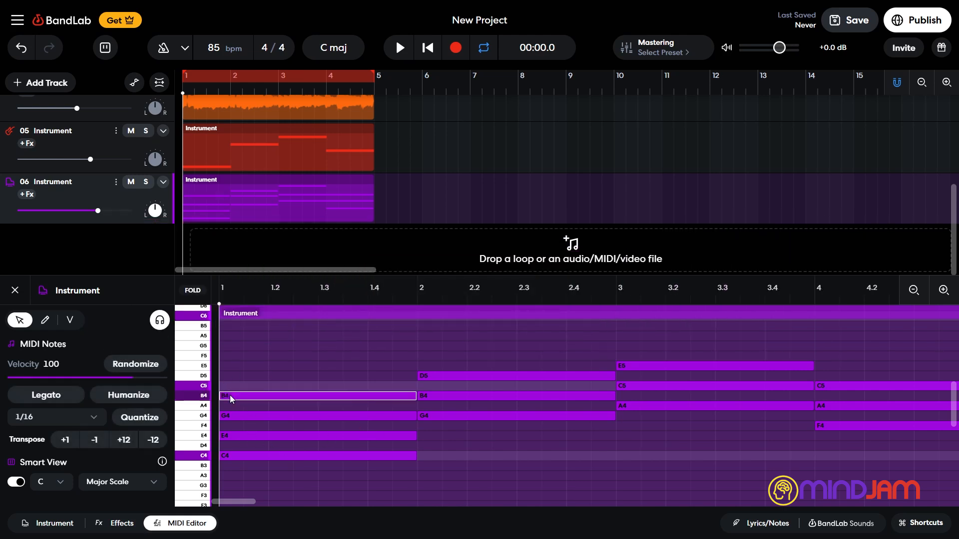
{"action": "double_click", "coordinate": [446, 327]}
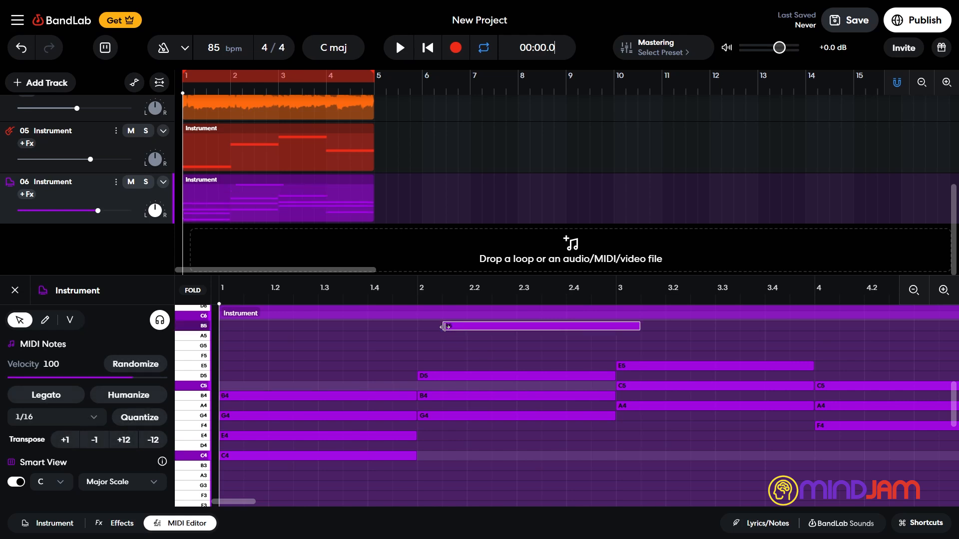
{"action": "left_click_drag", "start_coordinate": [478, 330], "coordinate": [466, 336]}
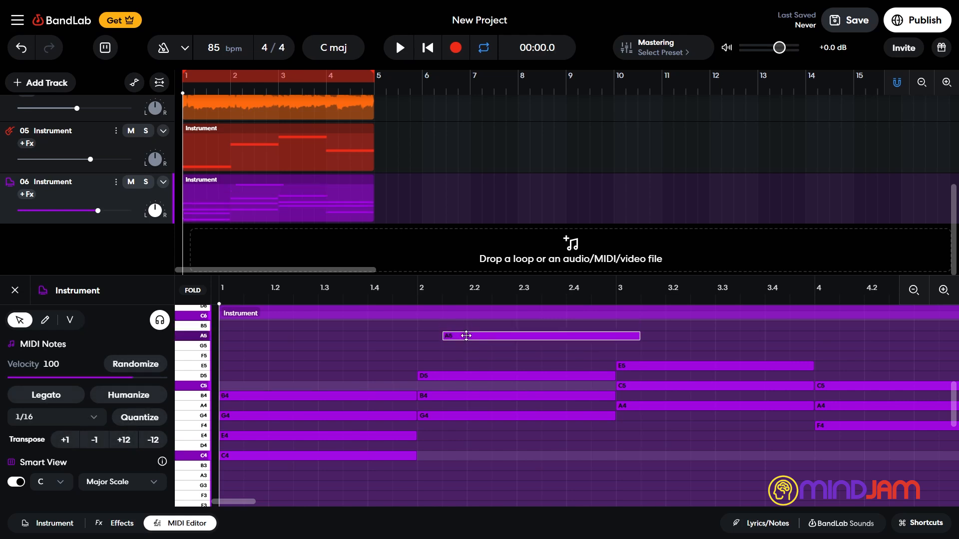
{"action": "double_click", "coordinate": [649, 346]}
{"action": "left_click_drag", "start_coordinate": [649, 346], "coordinate": [630, 347]}
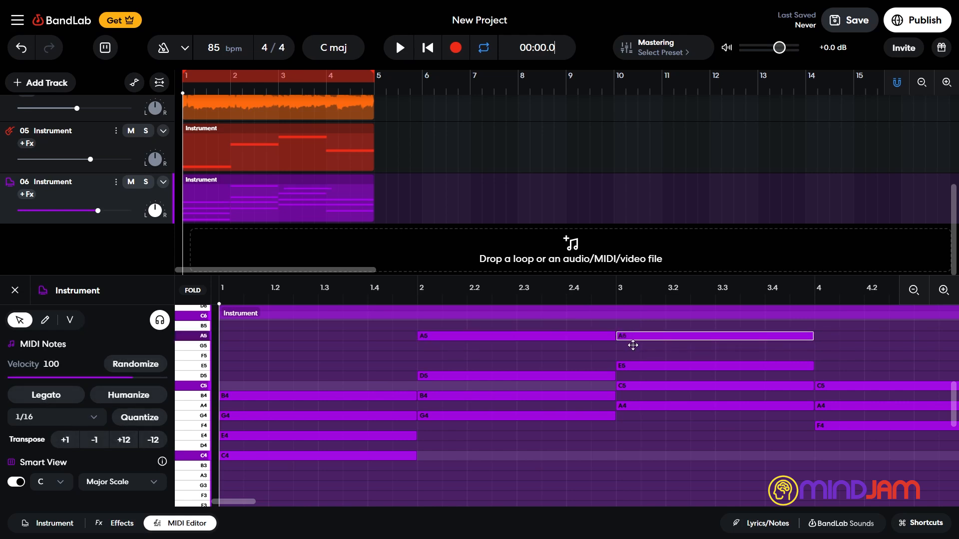
{"action": "double_click", "coordinate": [854, 355]}
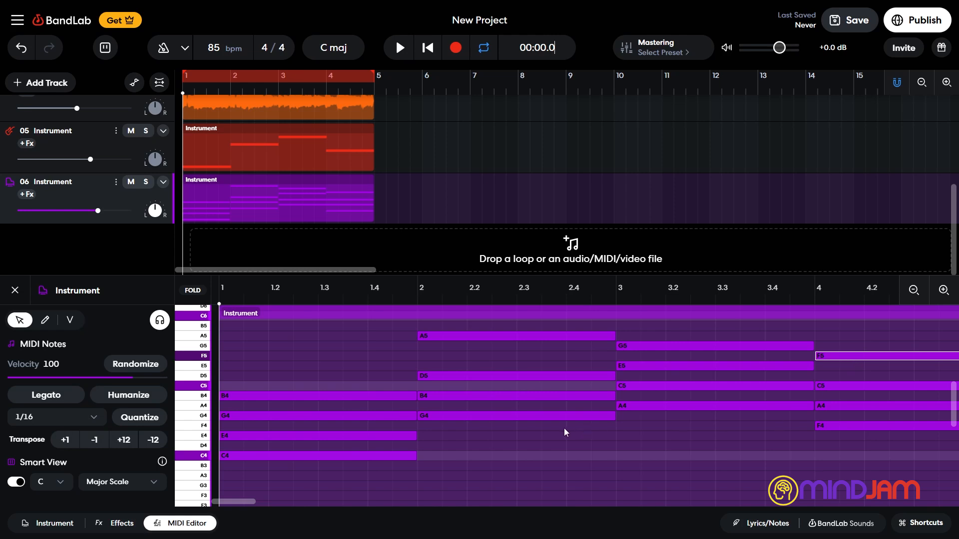
Play back the full mix, lower the volume of track 06 slightly during playback, and stop
{"action": "key", "text": "space"}
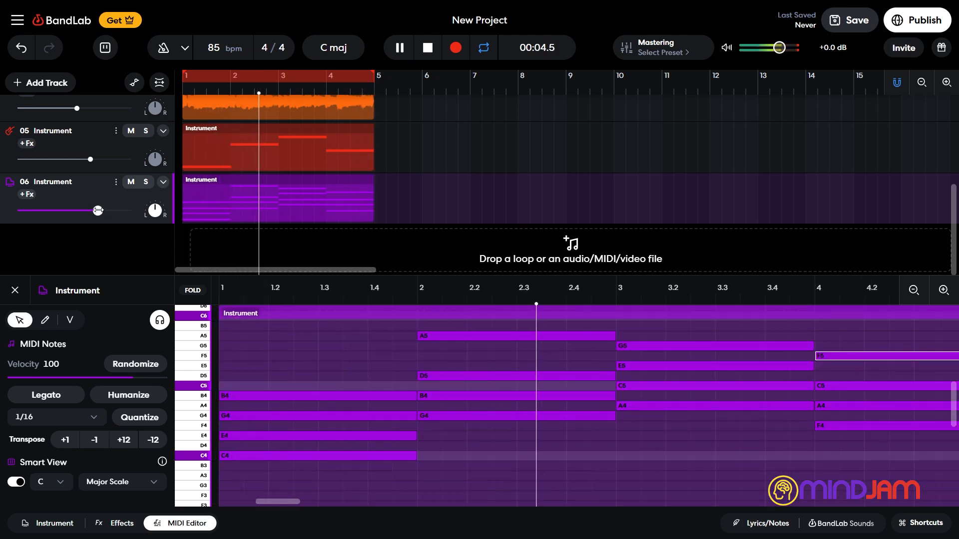
{"action": "left_click_drag", "start_coordinate": [98, 210], "coordinate": [84, 210]}
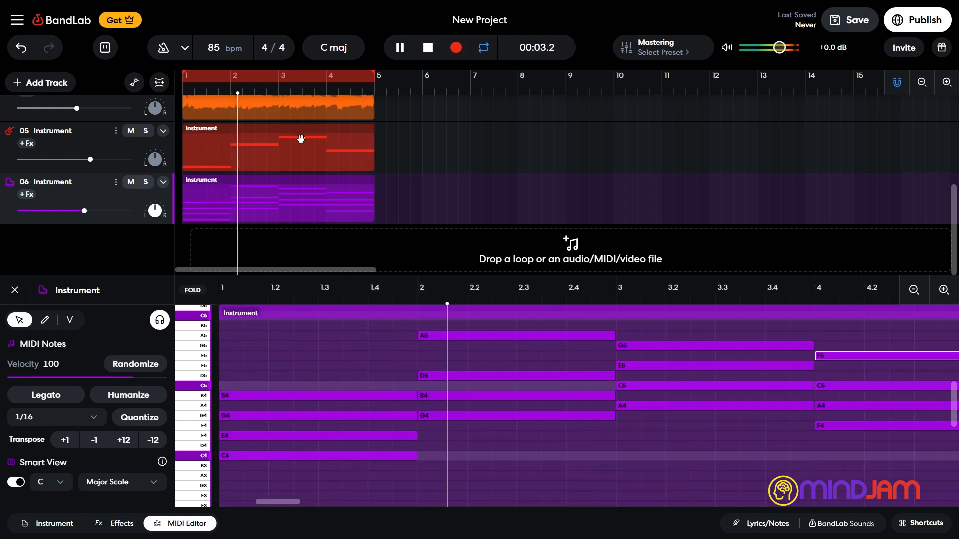
{"action": "left_click", "coordinate": [427, 49]}
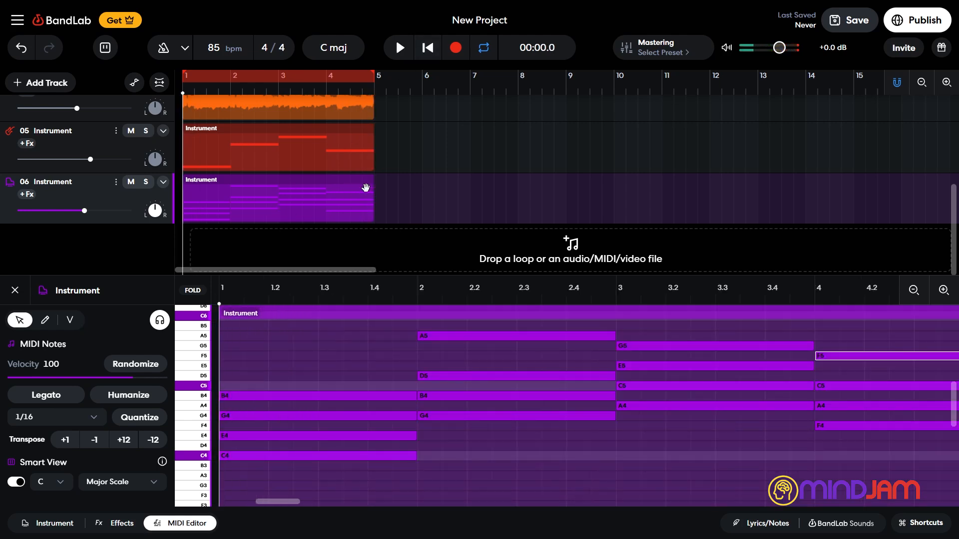
Rename the project as Lofi Happy and save it
{"action": "scroll", "coordinate": [500, 167], "scroll_direction": "up", "scroll_amount": 4}
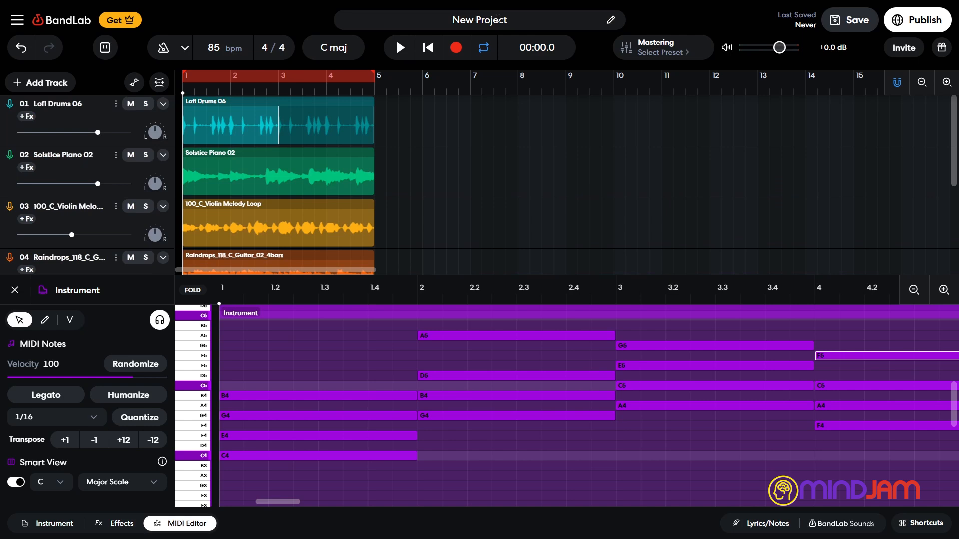
{"action": "left_click", "coordinate": [374, 14]}
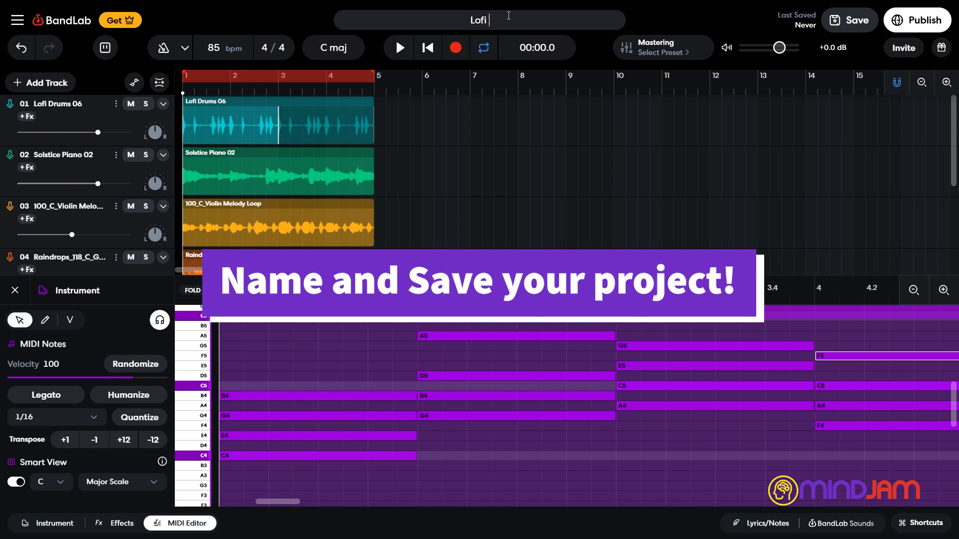
{"action": "key", "text": "Return"}
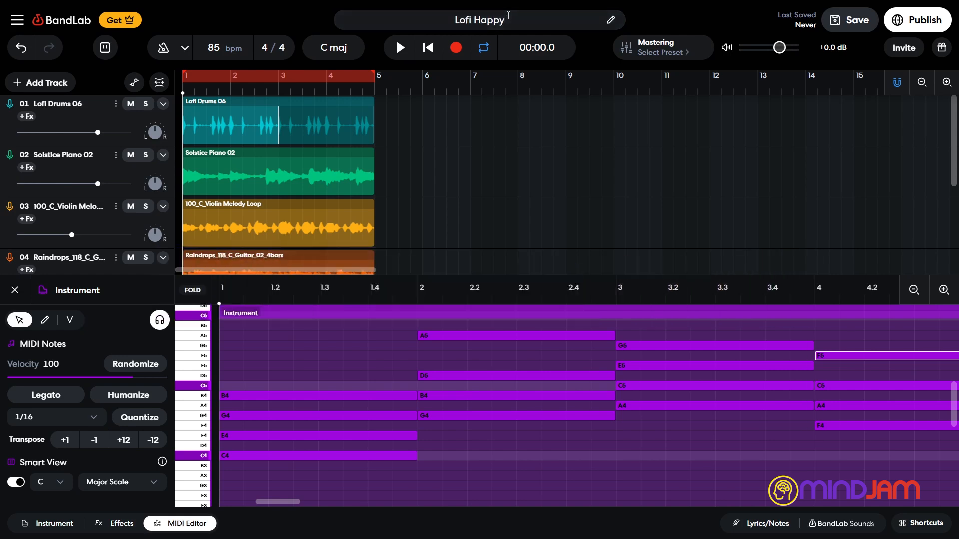
{"action": "left_click", "coordinate": [850, 21]}
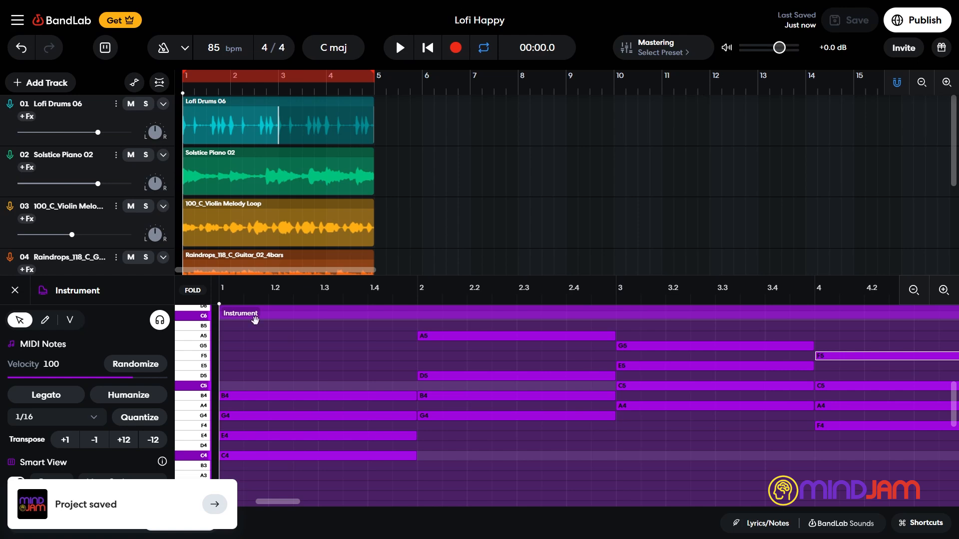
Close the MIDI editor, reopen the sound library and clear the guitar search while keeping the C, Major and Lofi filters
{"action": "left_click", "coordinate": [14, 291]}
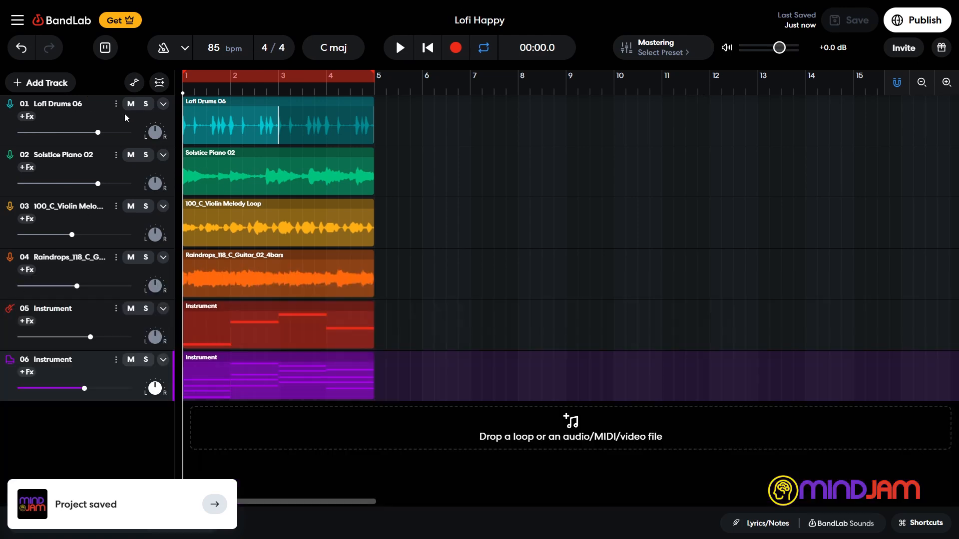
{"action": "left_click", "coordinate": [828, 525]}
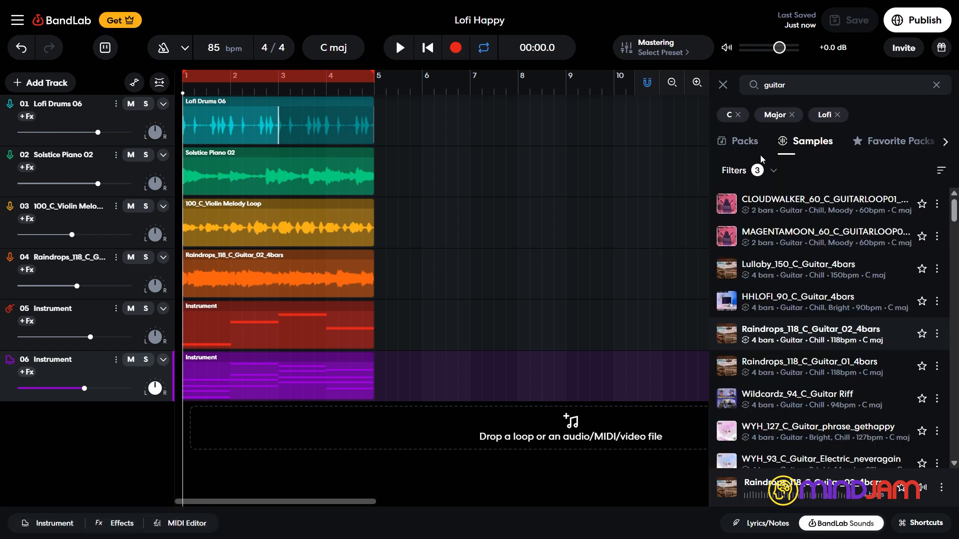
{"action": "left_click", "coordinate": [829, 86]}
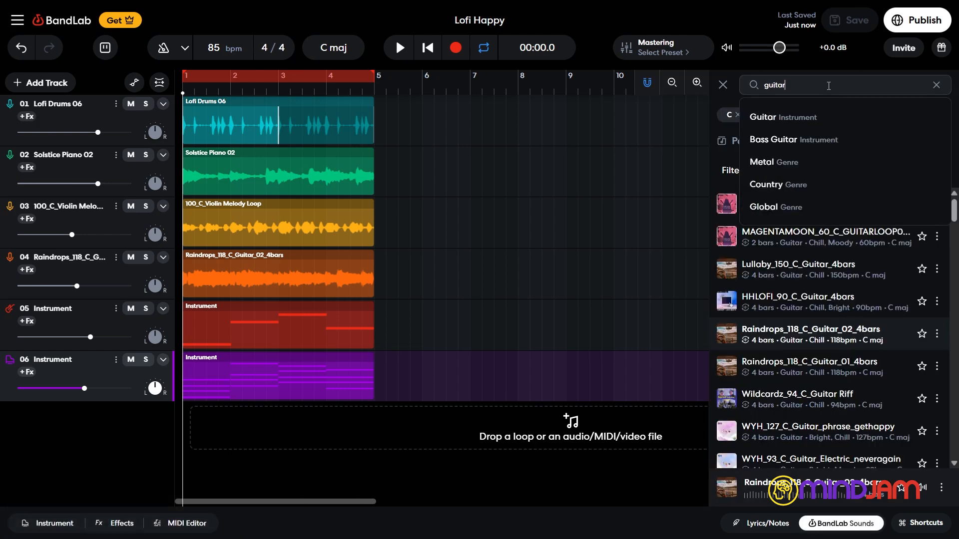
{"action": "left_click", "coordinate": [937, 86]}
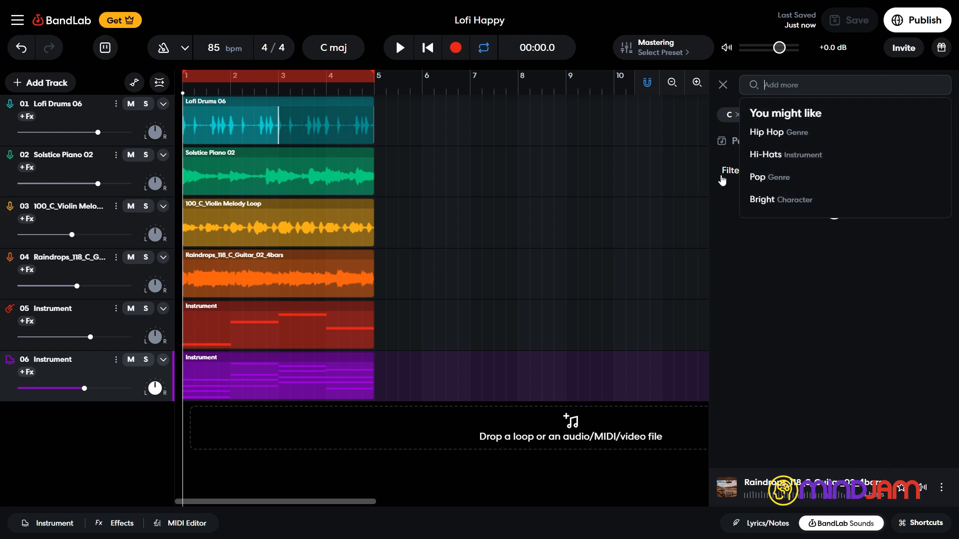
{"action": "left_click", "coordinate": [729, 172]}
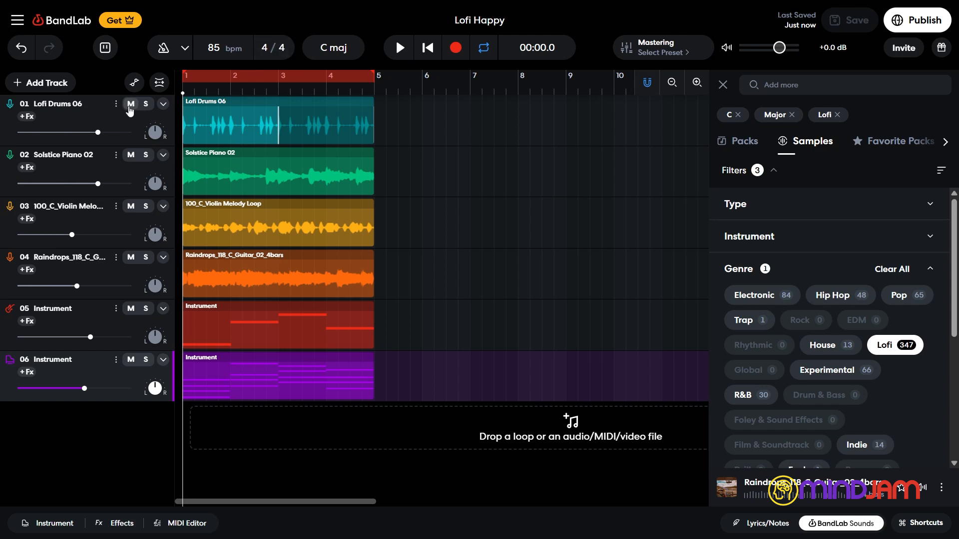
Solo the Lofi Drums 06 track, start playback and look through the sample library's filters
{"action": "left_click", "coordinate": [145, 105]}
{"action": "left_click", "coordinate": [400, 48]}
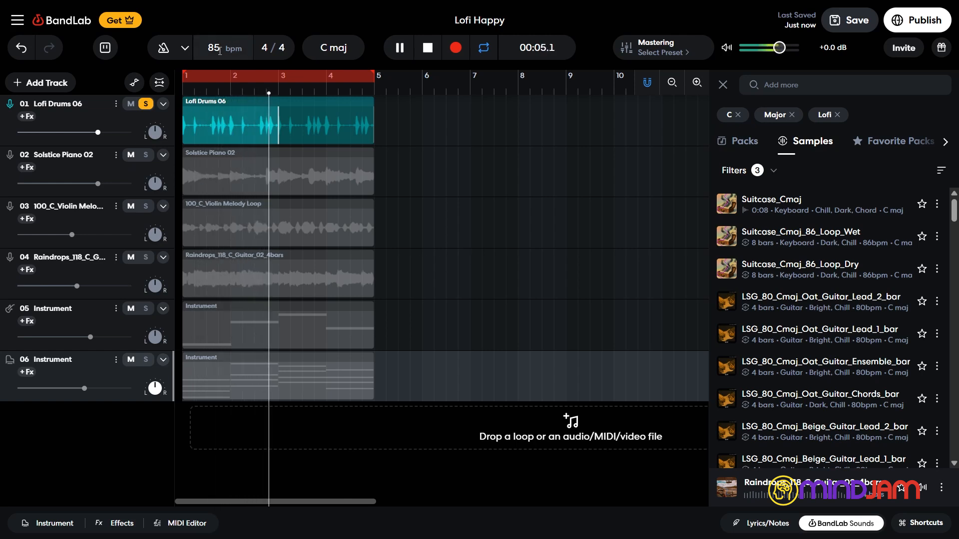
{"action": "left_click", "coordinate": [775, 171]}
{"action": "scroll", "coordinate": [779, 380], "scroll_direction": "down", "scroll_amount": 5}
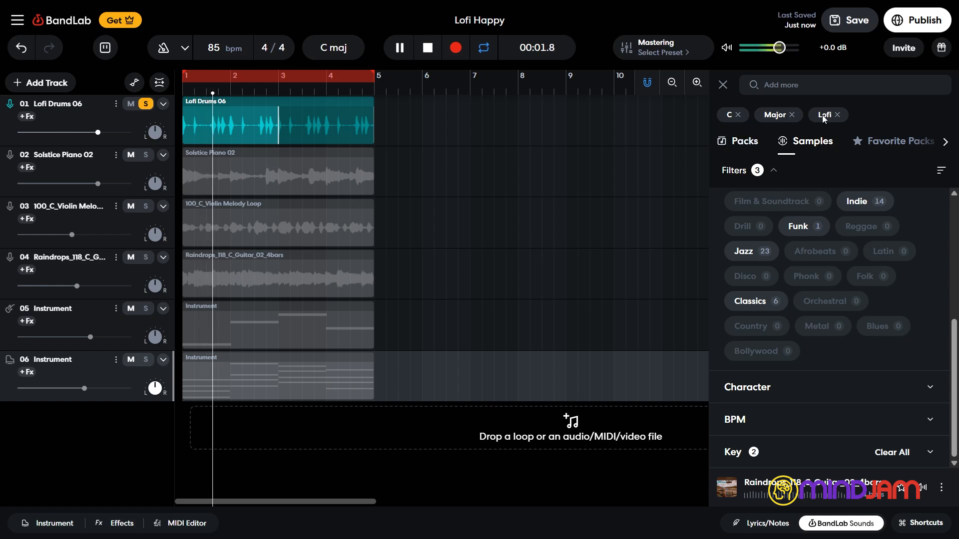
{"action": "left_click", "coordinate": [827, 141]}
{"action": "left_click", "coordinate": [833, 86]}
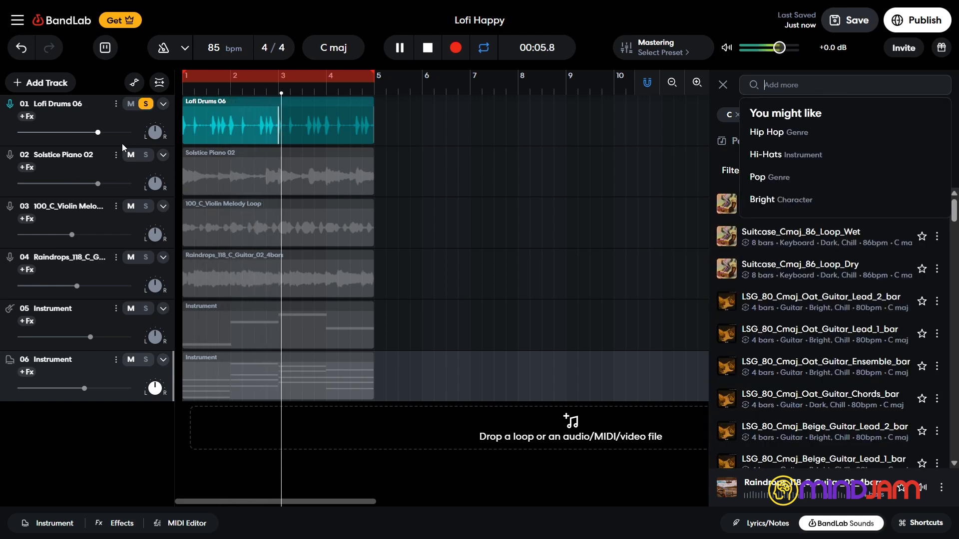
Solo tracks 02 to 06 one after another during playback to hear the layers build up, then stop and close the sample search
{"action": "left_click", "coordinate": [146, 155]}
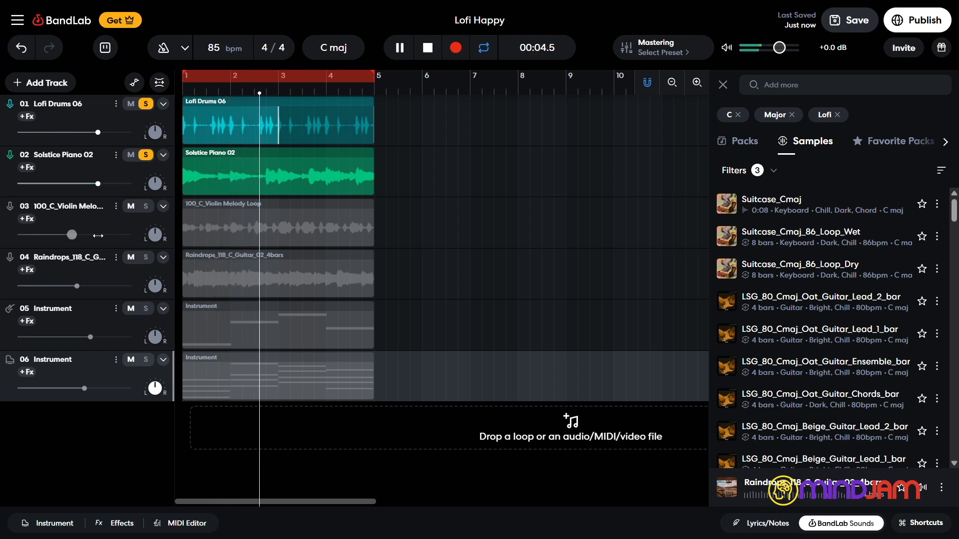
{"action": "left_click", "coordinate": [145, 207]}
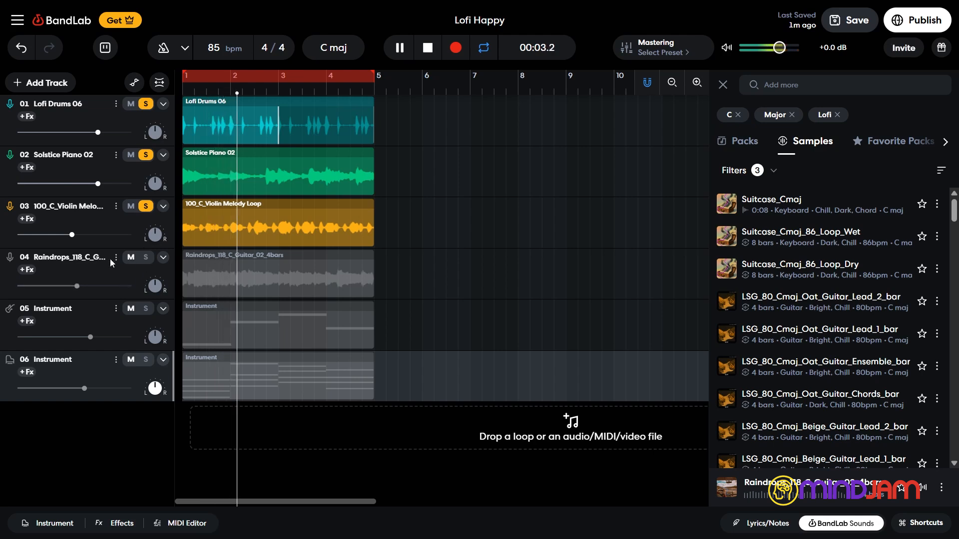
{"action": "left_click", "coordinate": [145, 260]}
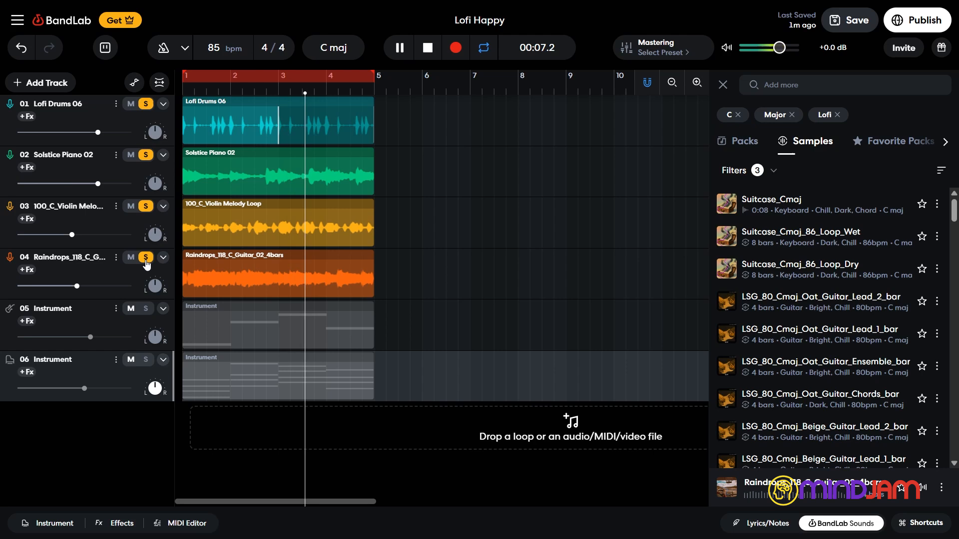
{"action": "left_click", "coordinate": [146, 309]}
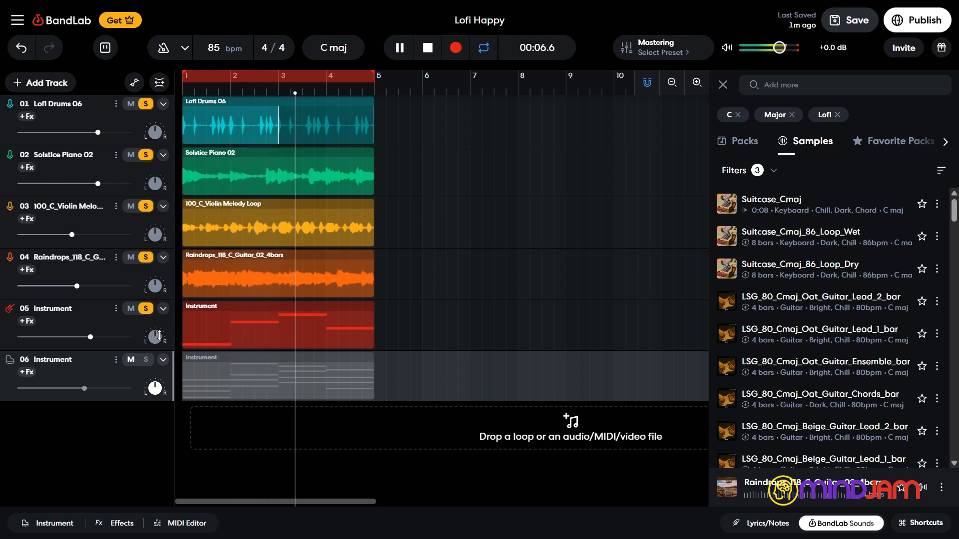
{"action": "left_click", "coordinate": [145, 360]}
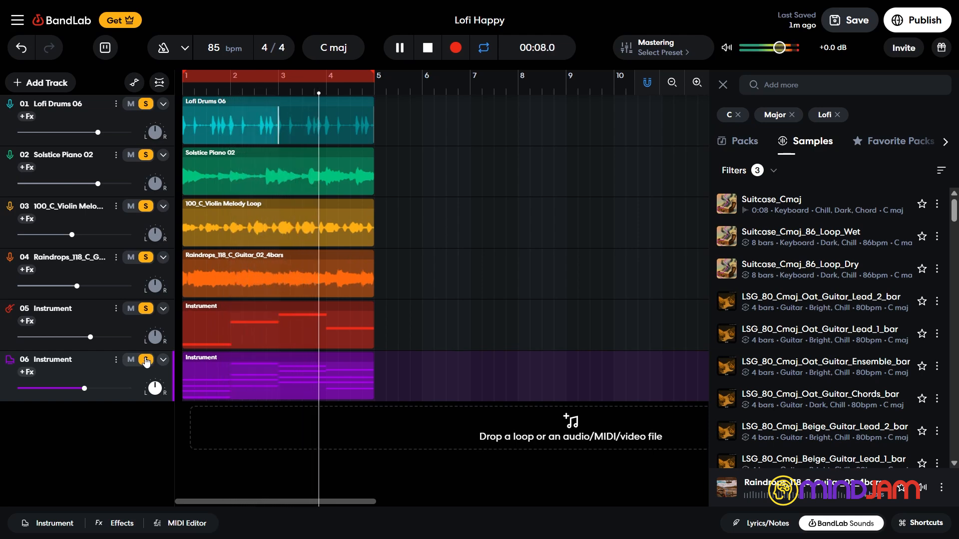
{"action": "left_click", "coordinate": [432, 46]}
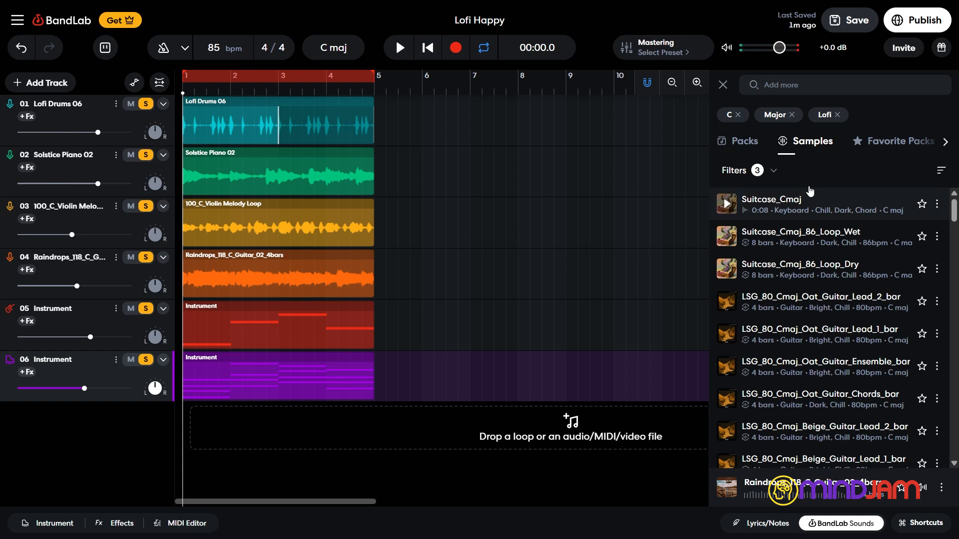
{"action": "left_click", "coordinate": [723, 86]}
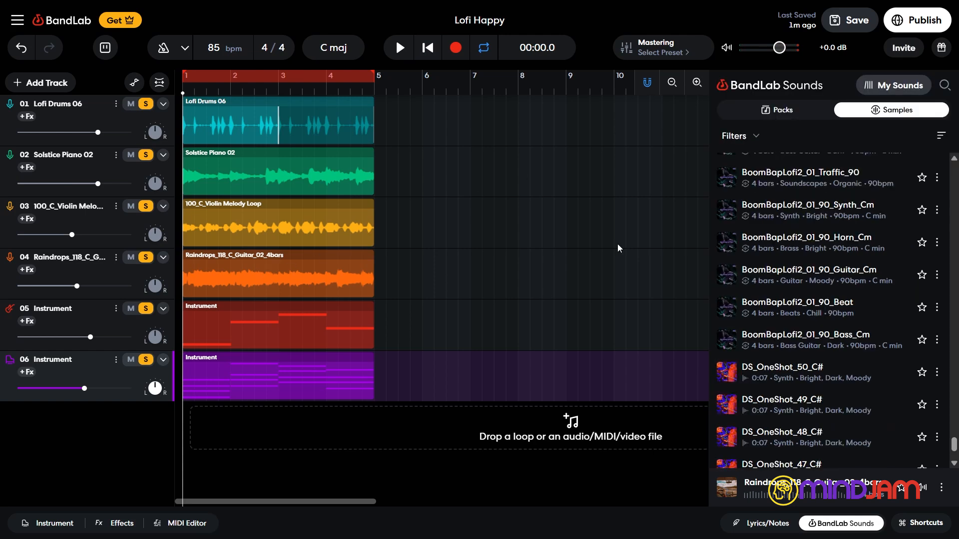